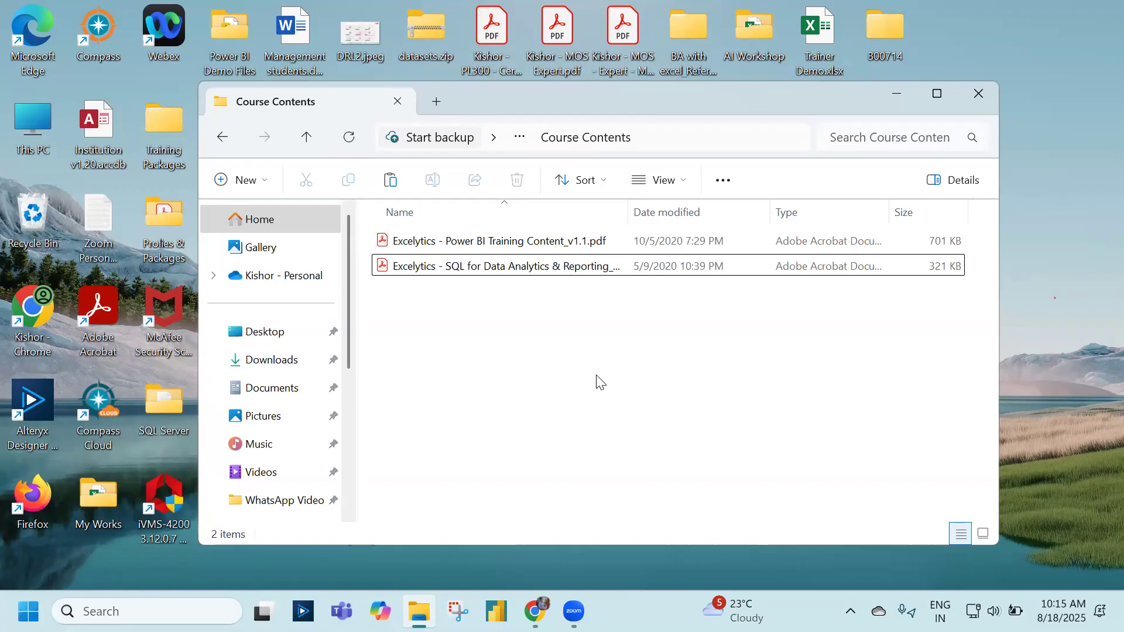
From the B00720 folder, open Excelytics - Power BI Training Contents_v1.01.pdf inside Power BI Material Package_v1.3's 00_Course Contents folder.
click(519, 137)
click(470, 174)
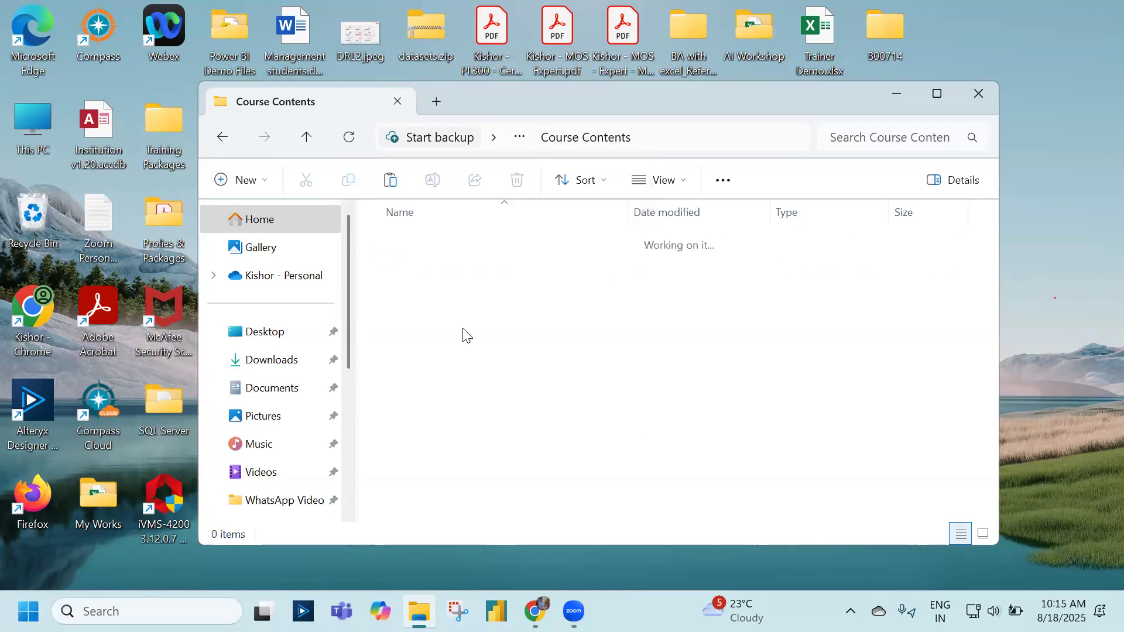
click(519, 137)
click(496, 178)
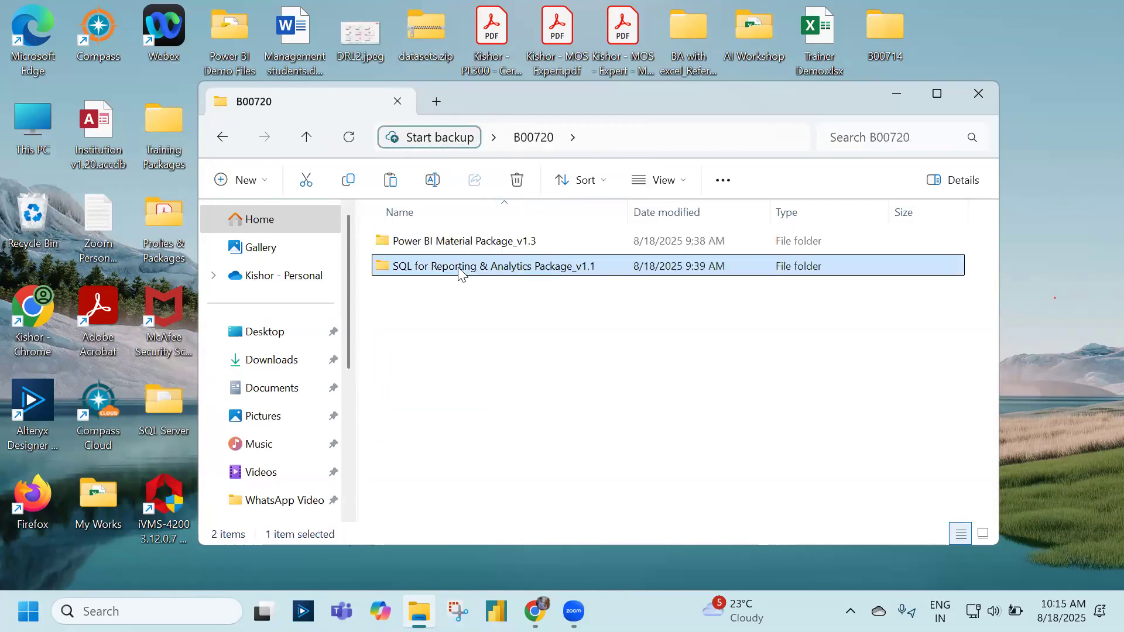
double_click(503, 241)
double_click(476, 241)
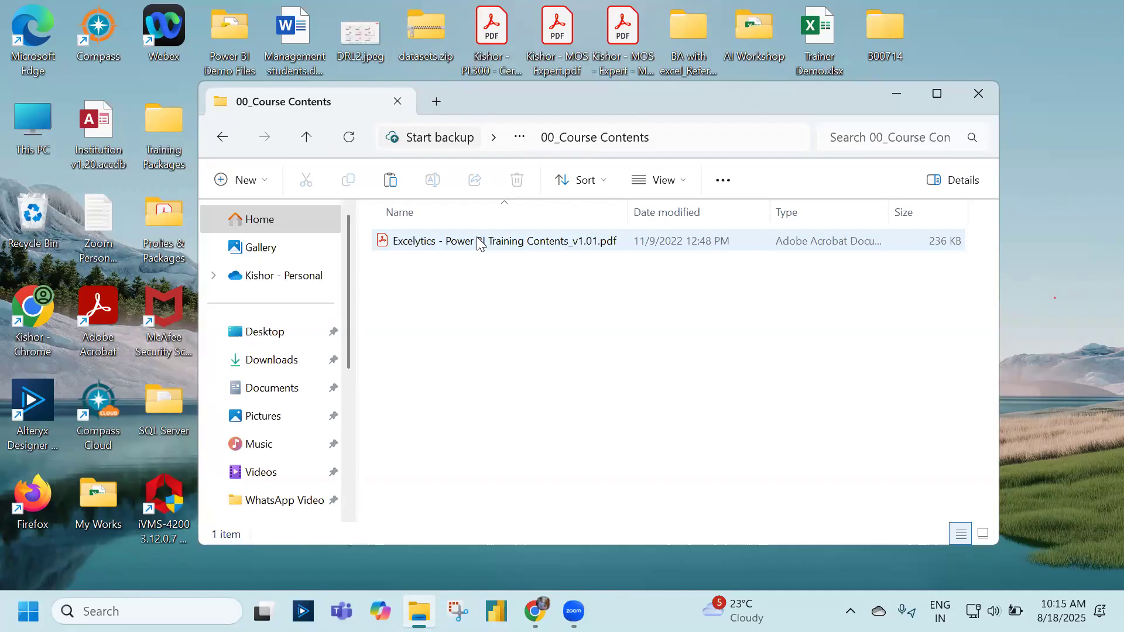
double_click(479, 243)
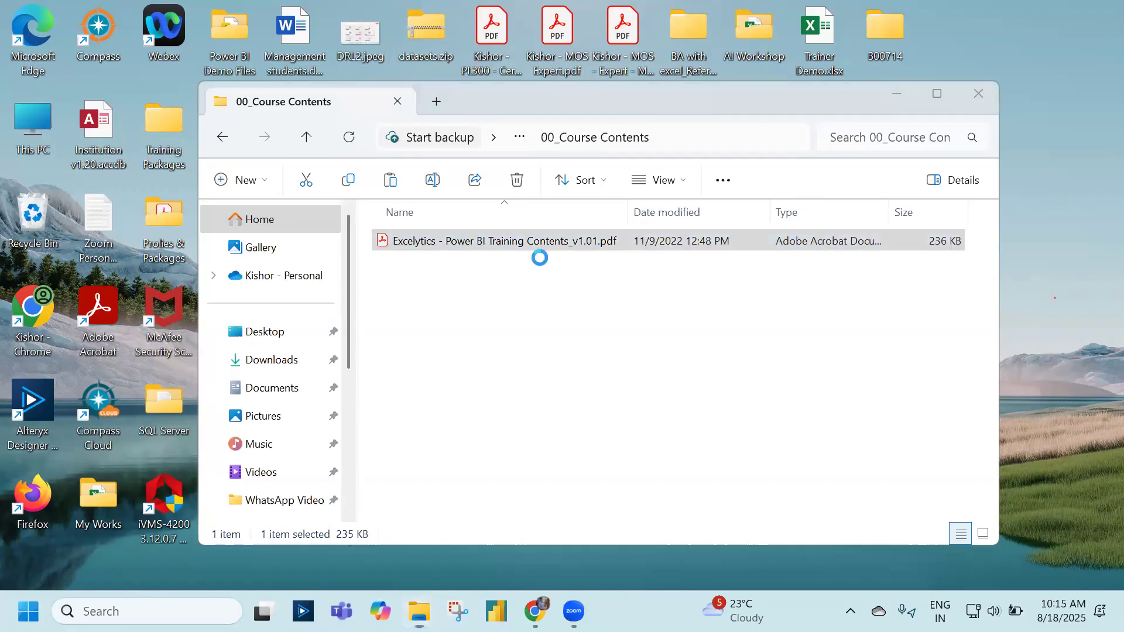
click(228, 94)
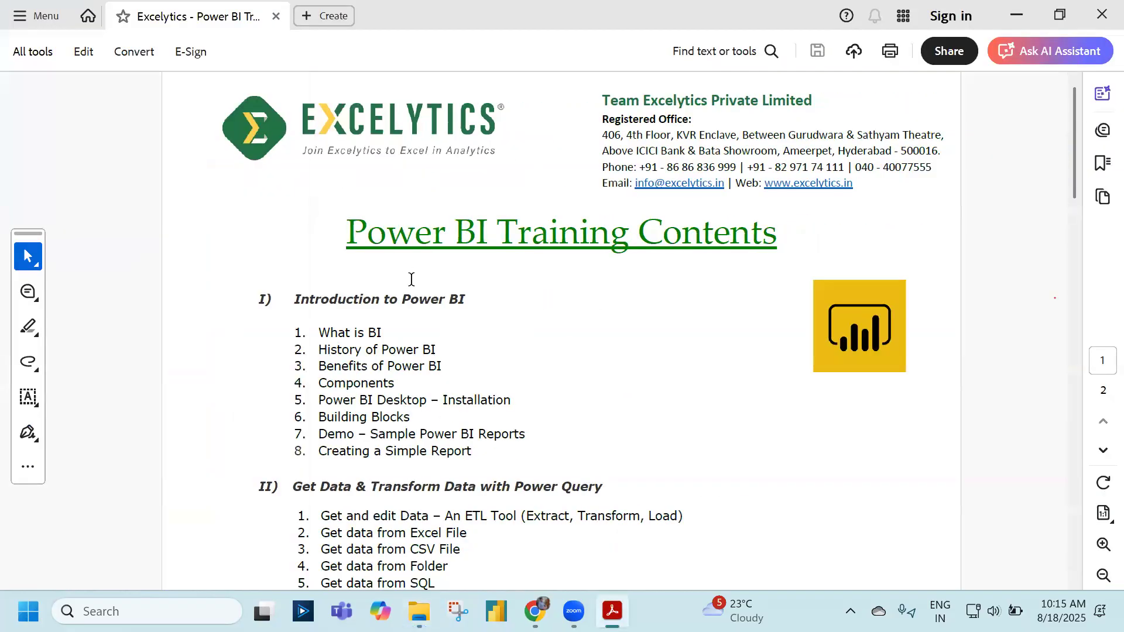
Read the training topics on Introduction to Power BI, Power Query data transformation and Data Modelling on the PDF's first page.
scroll(380, 309, down, 4)
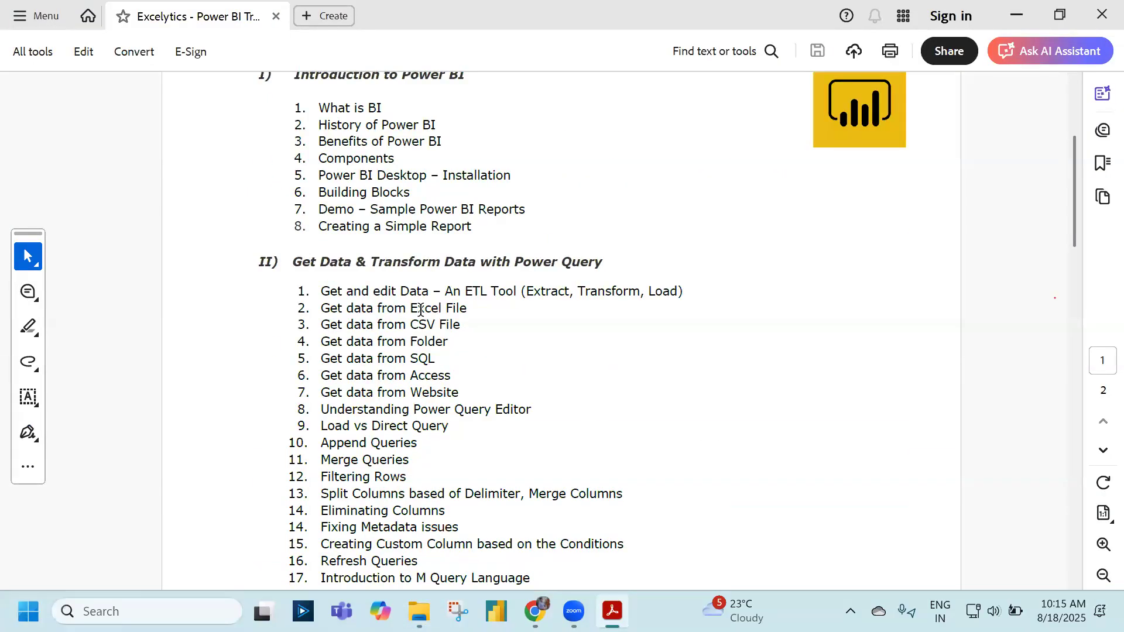
scroll(420, 310, up, 1)
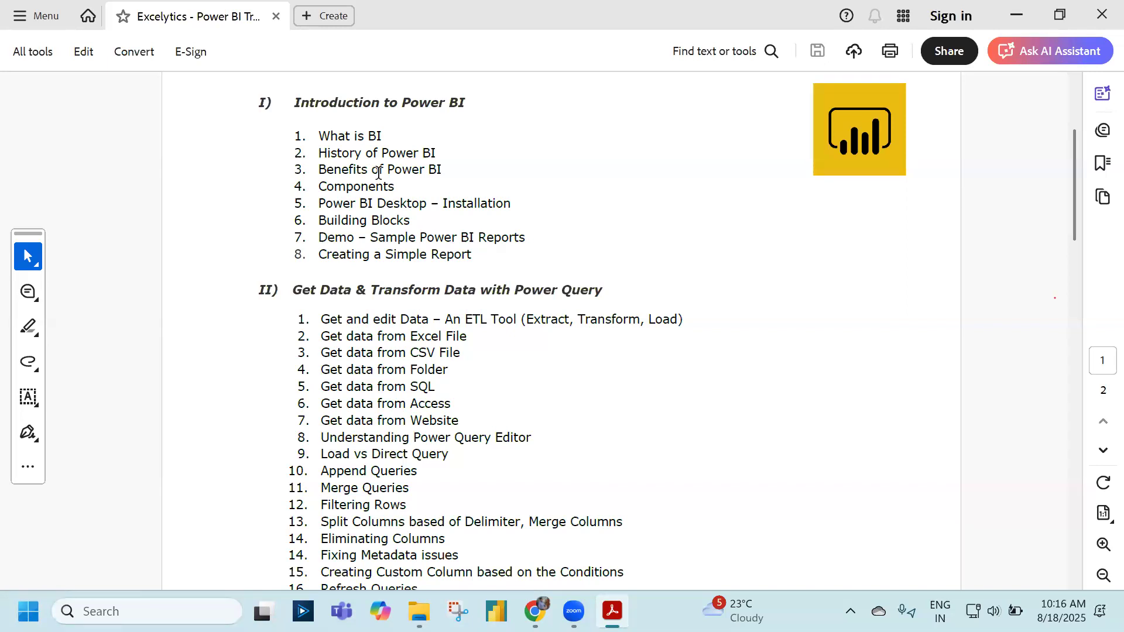
scroll(378, 173, down, 5)
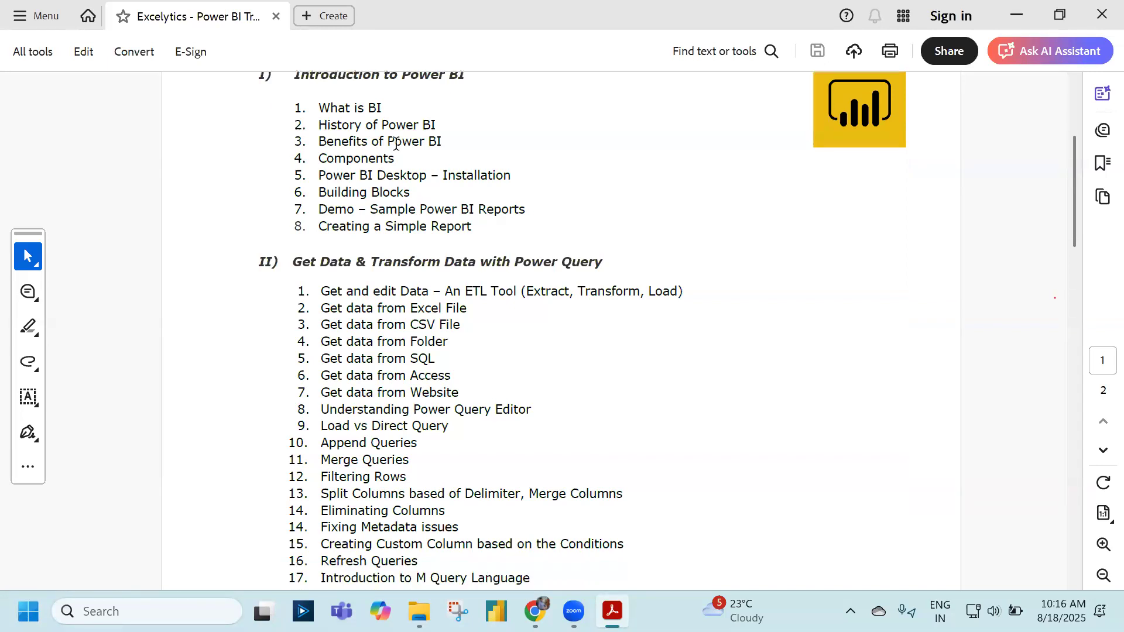
scroll(391, 143, down, 1)
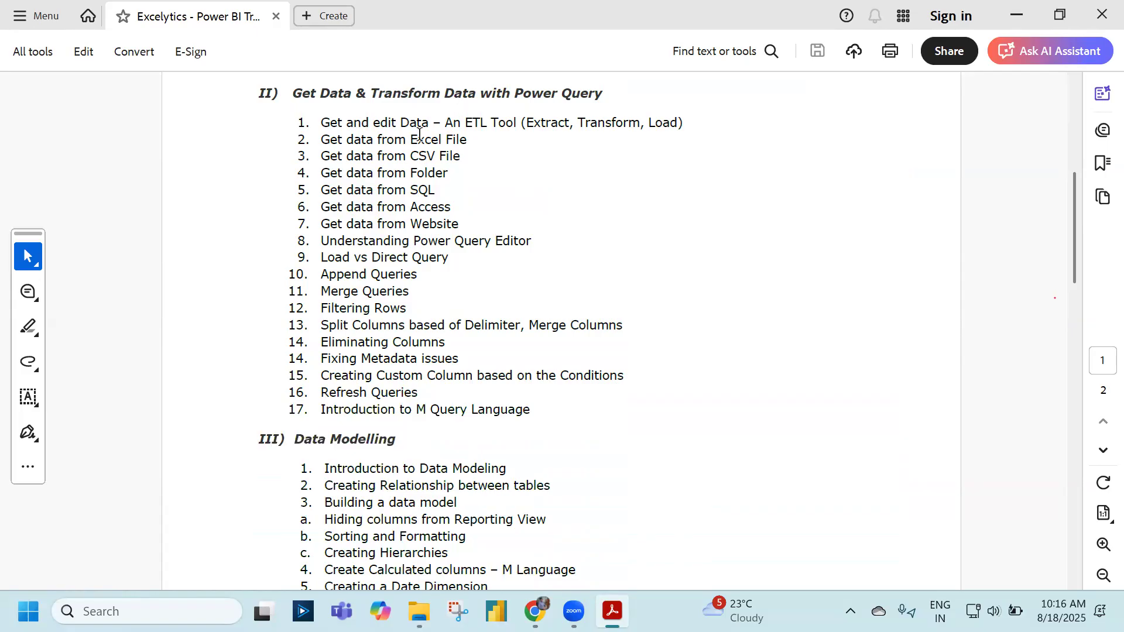
scroll(419, 134, down, 1)
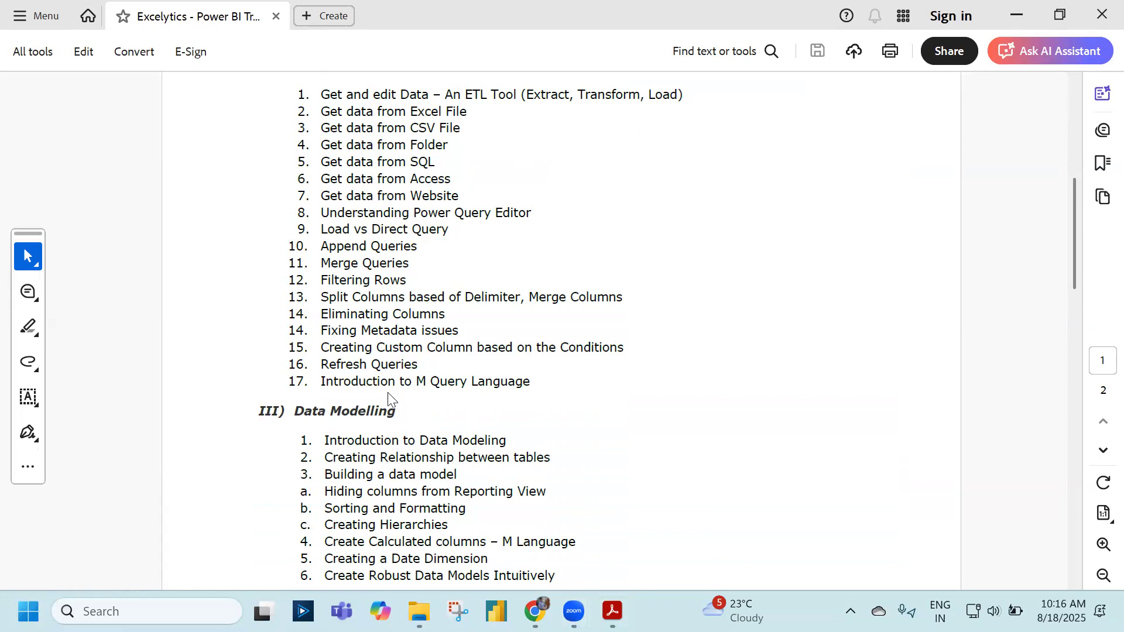
scroll(389, 400, down, 3)
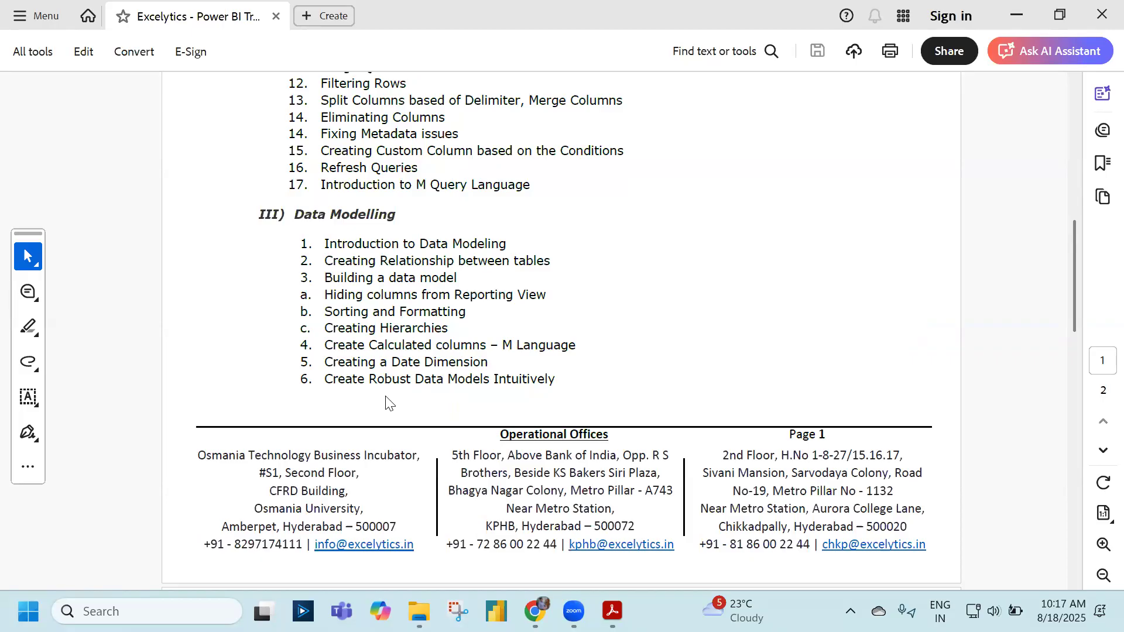
Review the Power BI Visualizations and Slicing and Dicing topics on the second page of the training contents.
scroll(406, 340, down, 10)
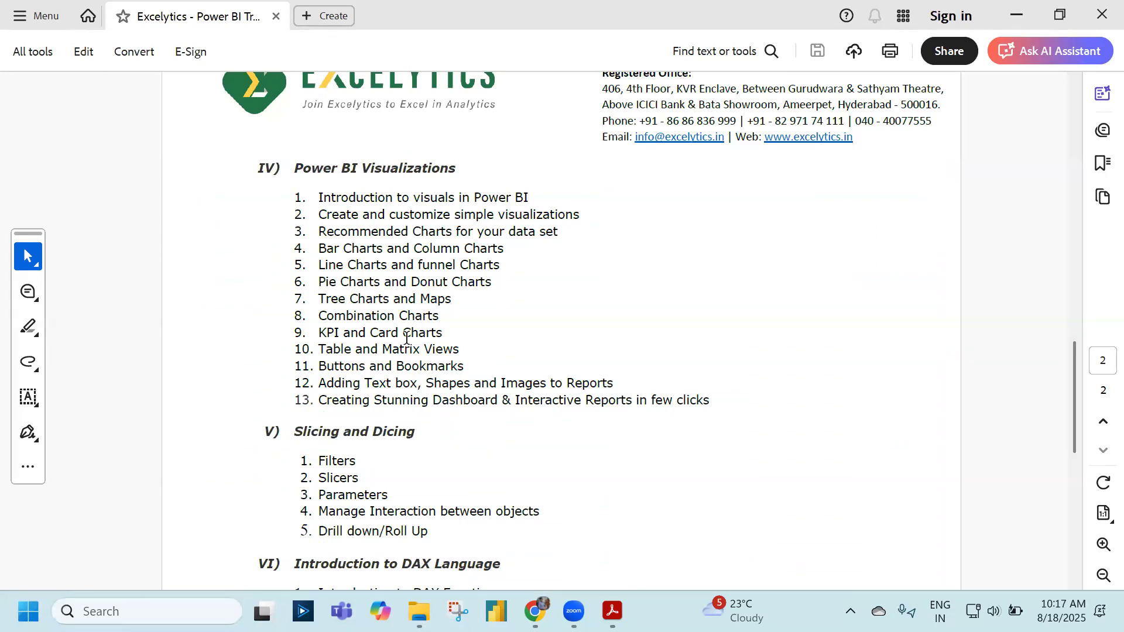
scroll(364, 216, down, 3)
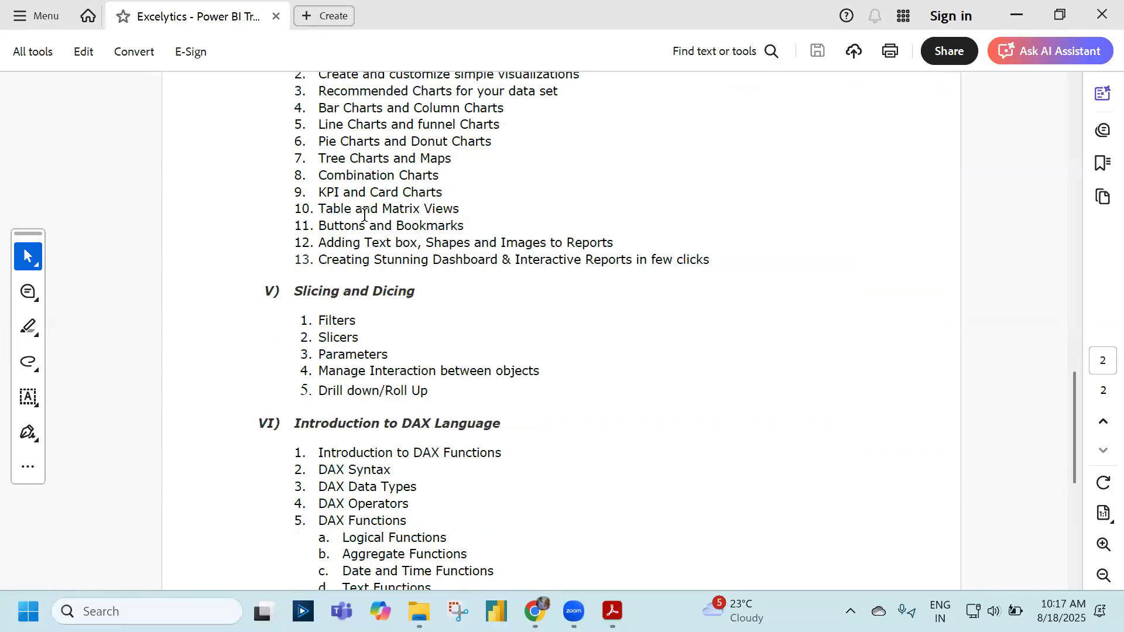
scroll(364, 215, down, 2)
drag(293, 201, 350, 200)
click(324, 240)
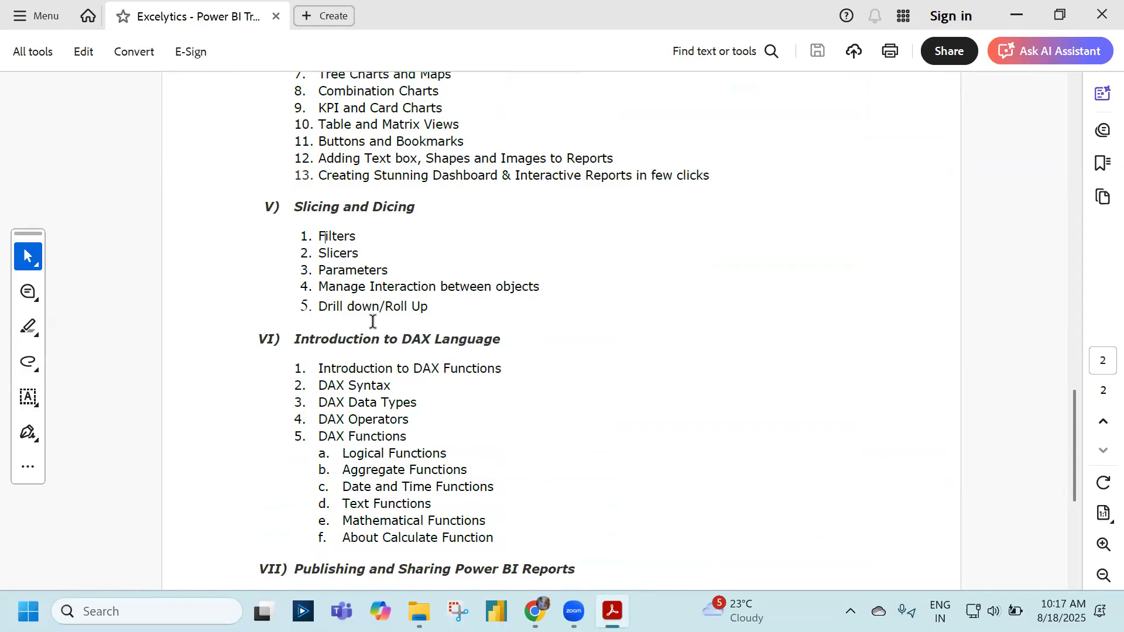
Examine the DAX Language topics and the Publishing and Sharing Power BI Reports topics through Manage Roles.
scroll(354, 267, down, 3)
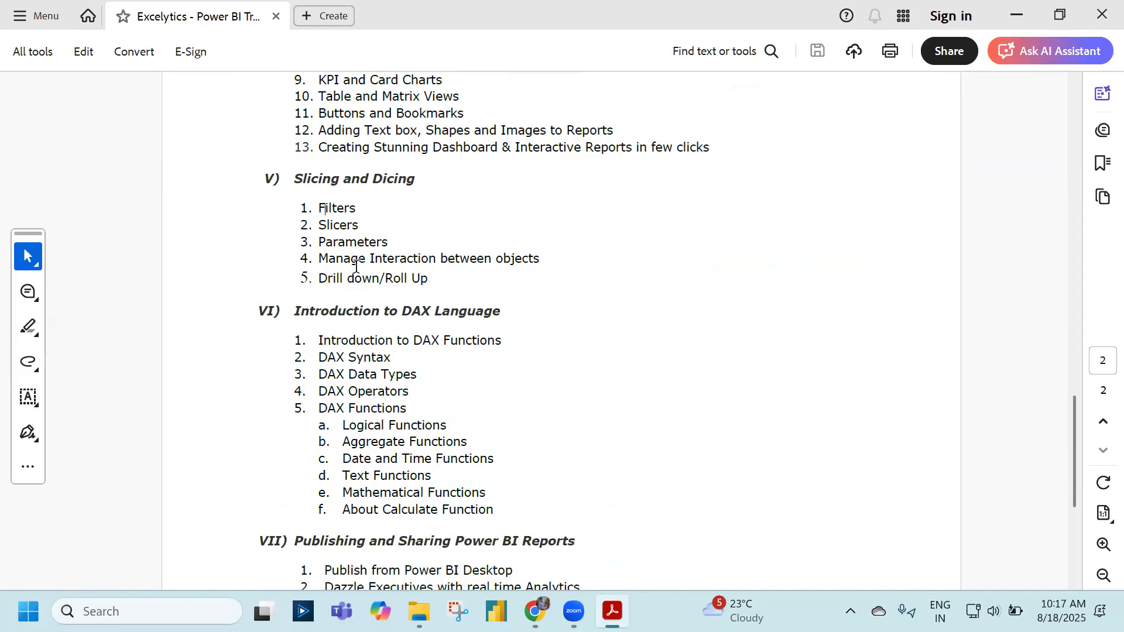
scroll(354, 267, down, 2)
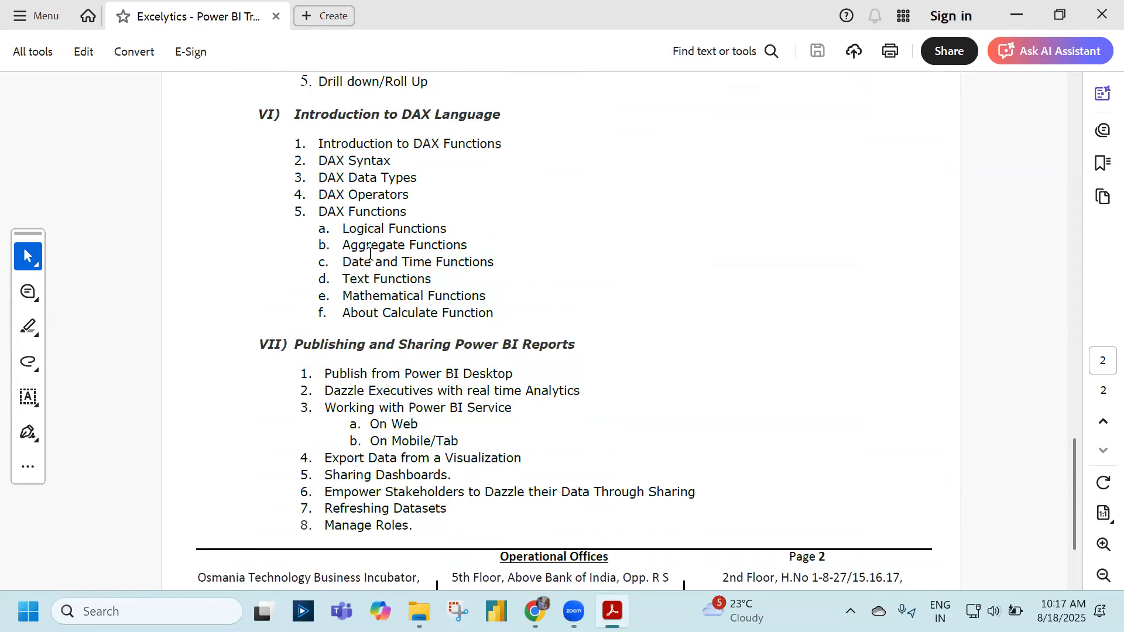
drag(318, 144, 481, 319)
click(427, 280)
triple_click(389, 279)
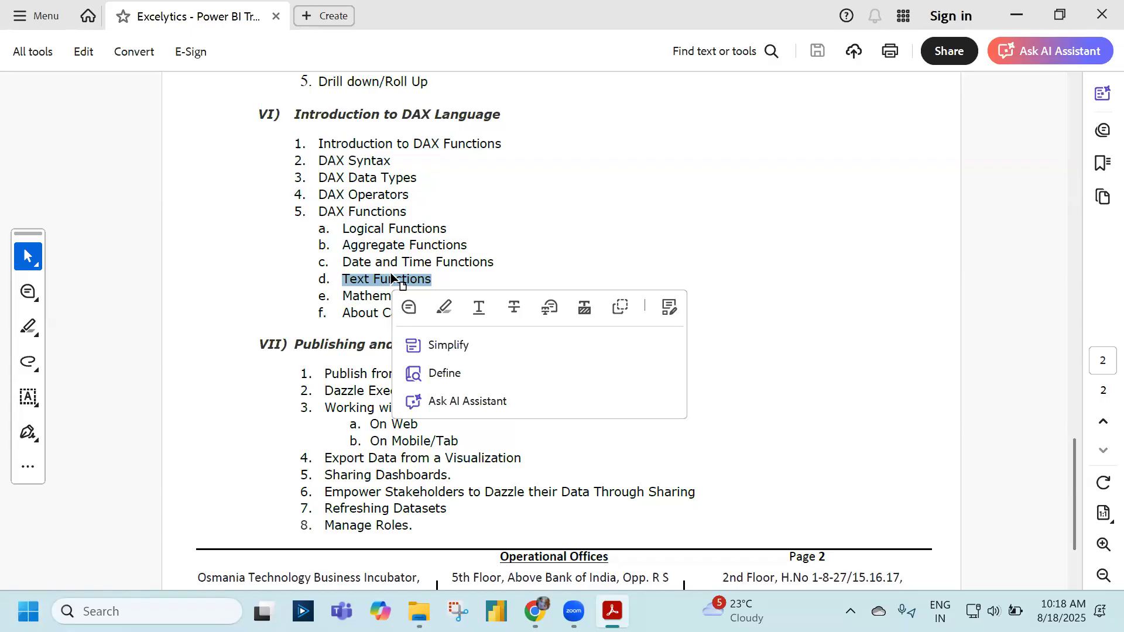
click(391, 278)
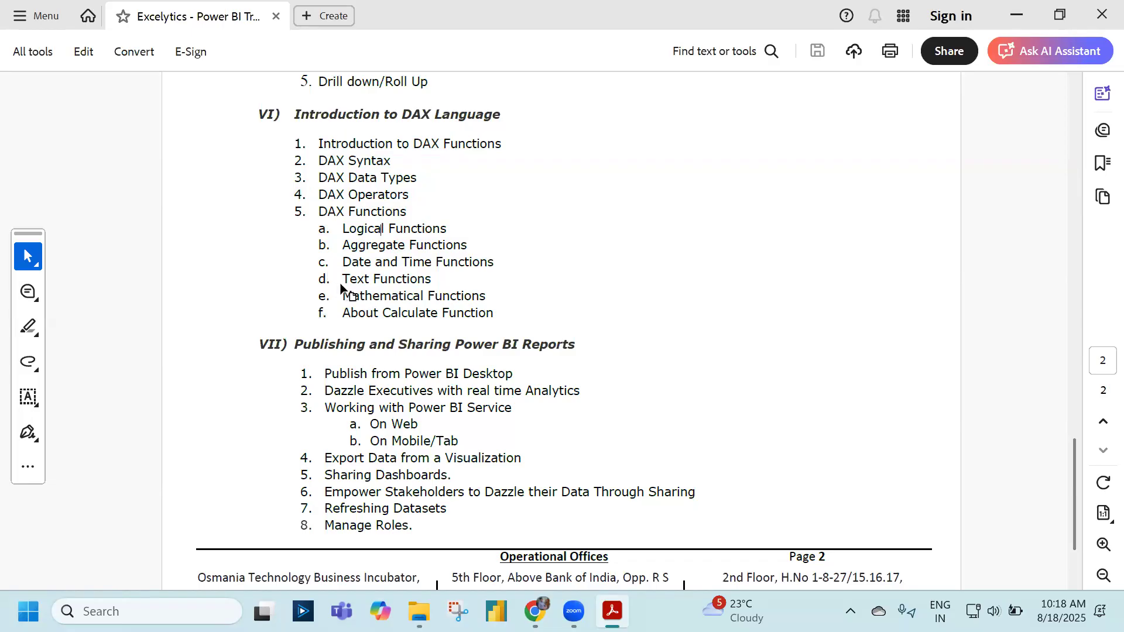
scroll(342, 290, down, 2)
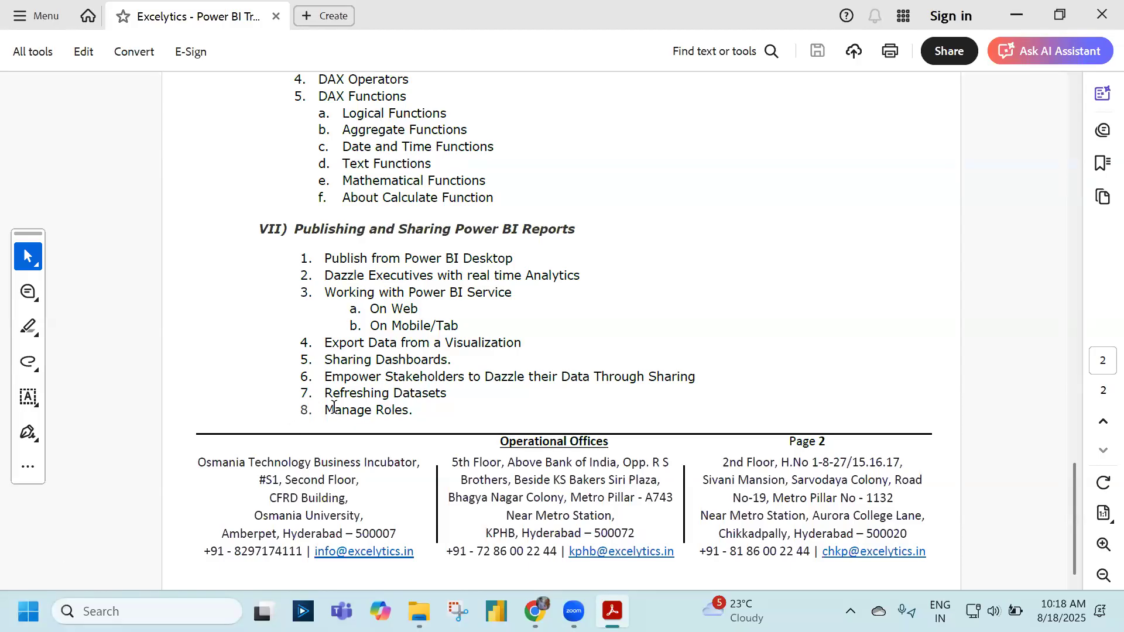
drag(327, 409, 415, 416)
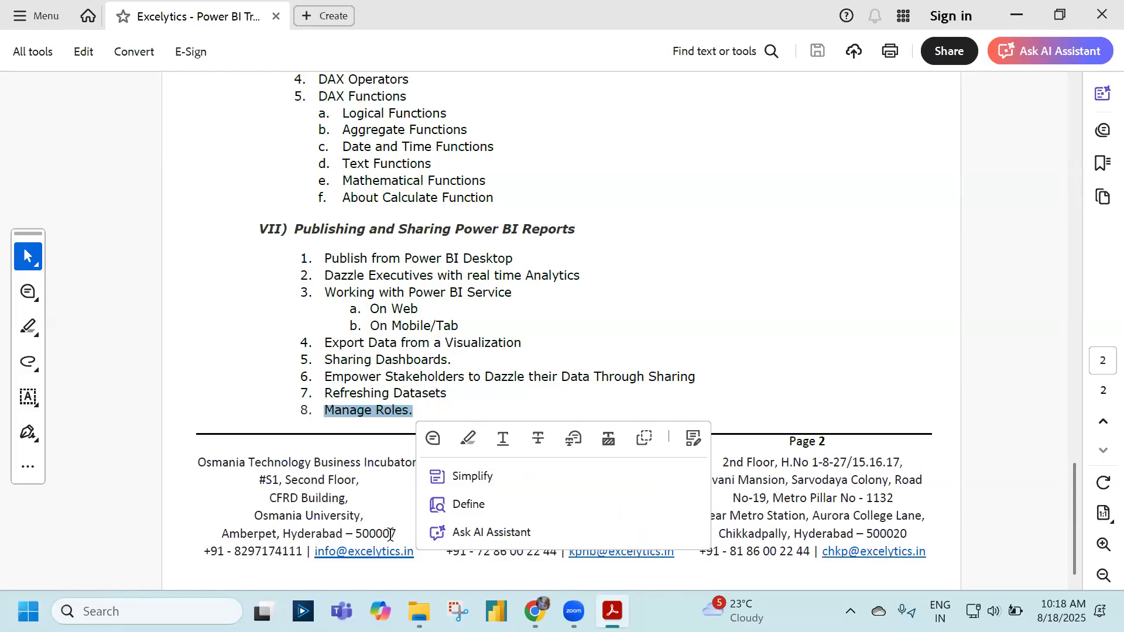
Switch to File Explorer, open Data Analysis_Output_v1.0.xlsx from Power BI Material Package_v1.3's 06_Data Visualization folder, and maximize its window.
click(419, 611)
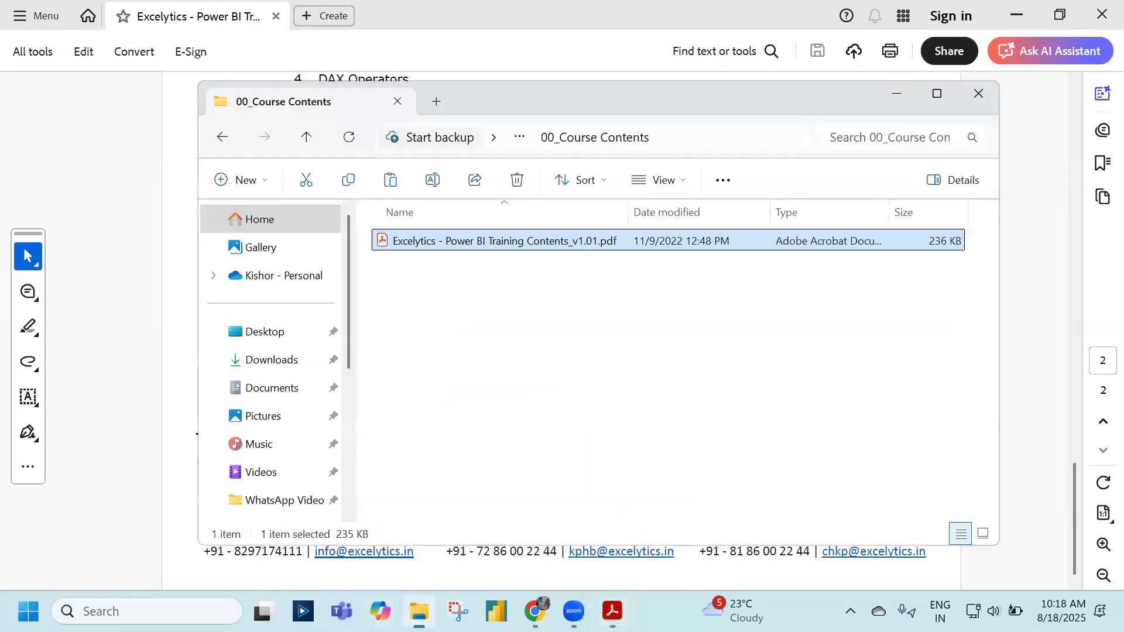
click(527, 142)
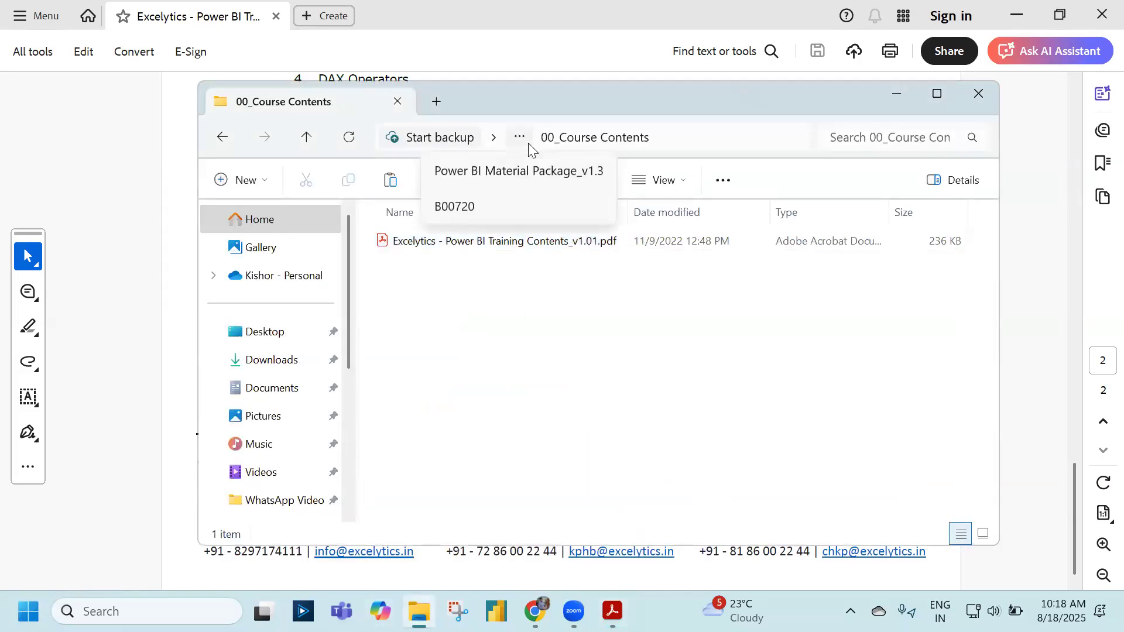
click(504, 182)
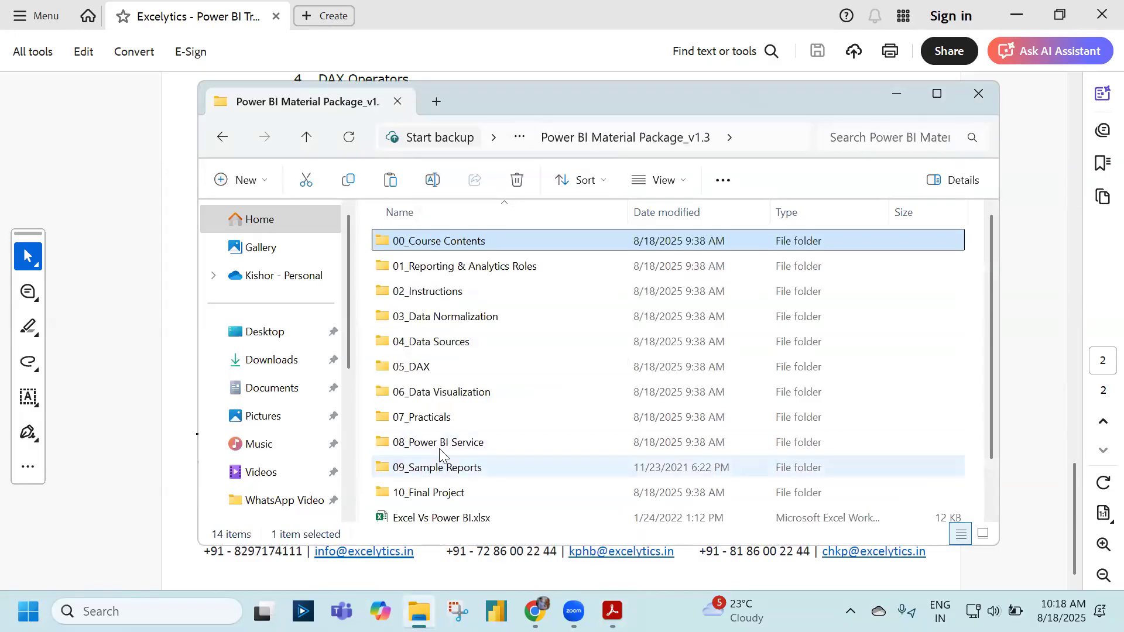
double_click(449, 393)
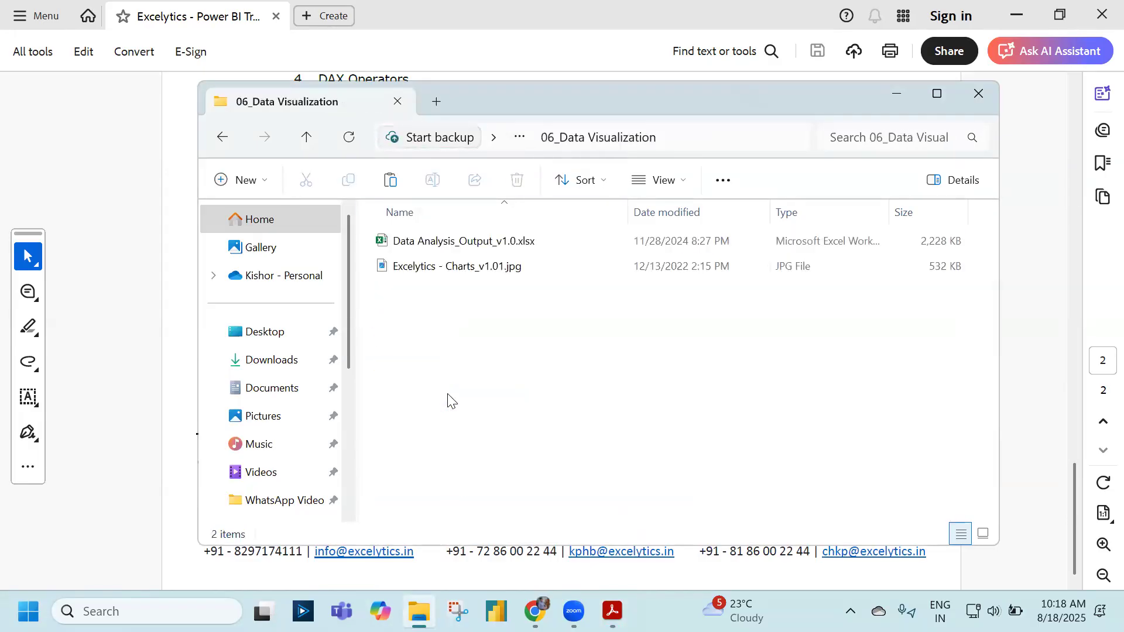
double_click(492, 241)
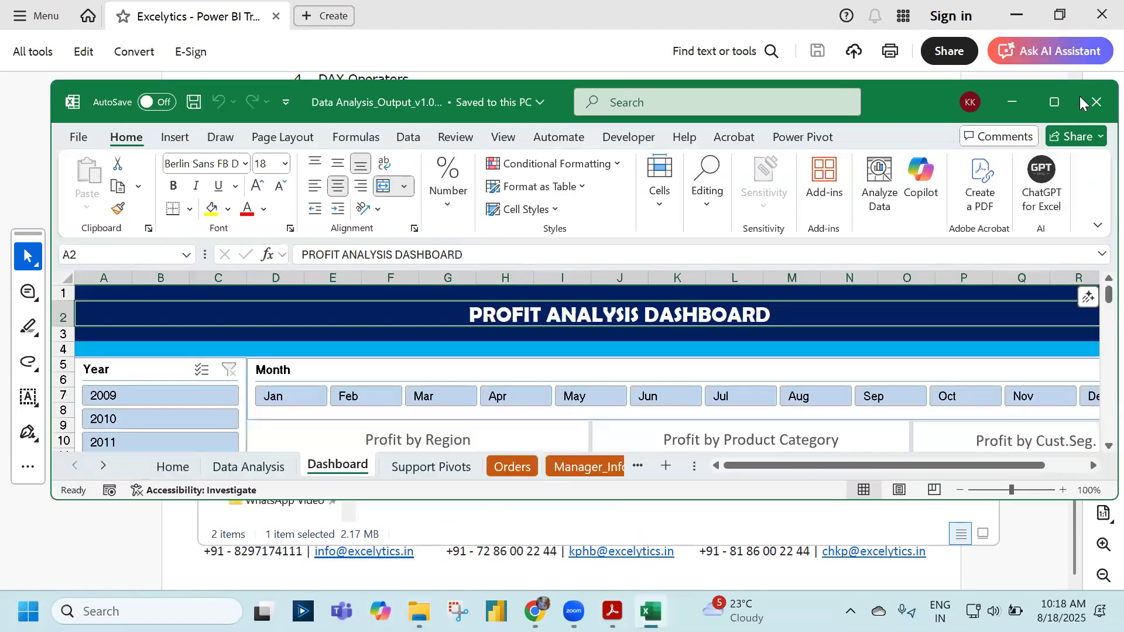
click(1069, 97)
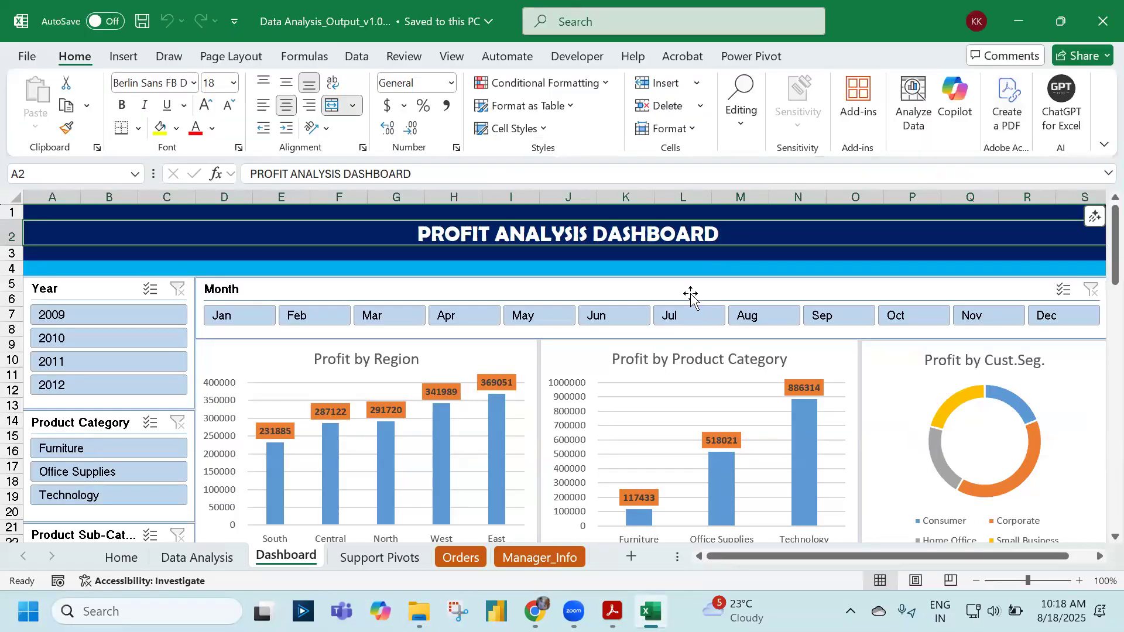
Review the profit charts on the Dashboard sheet and the region and manager records on the Manager_Info sheet.
scroll(689, 293, down, 4)
scroll(688, 295, up, 2)
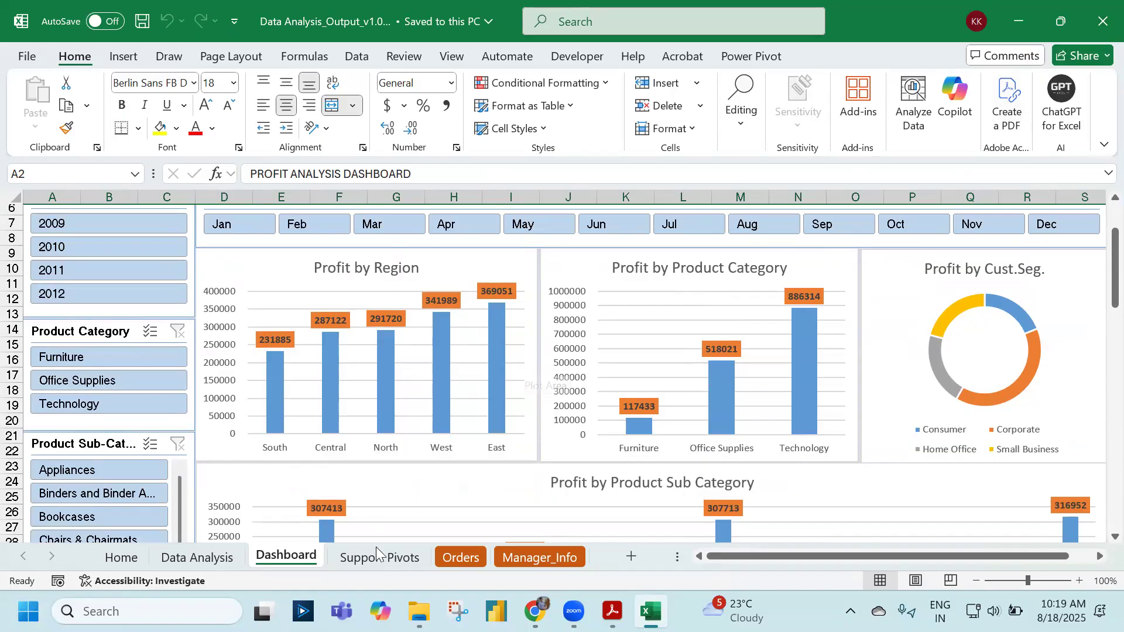
click(502, 563)
drag(171, 261, 386, 389)
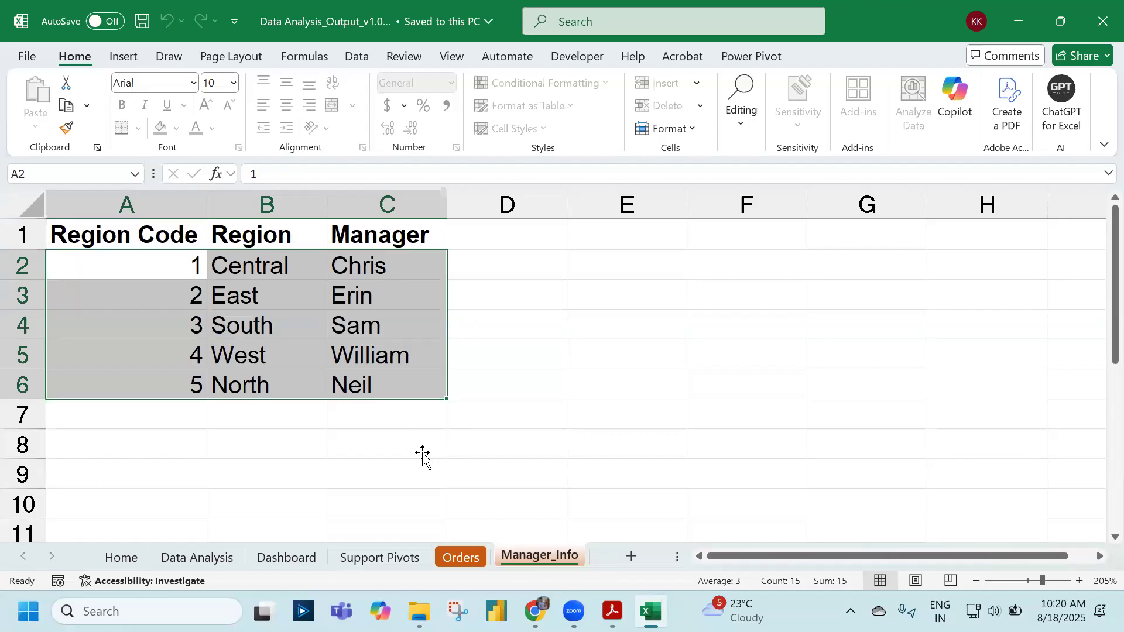
click(275, 558)
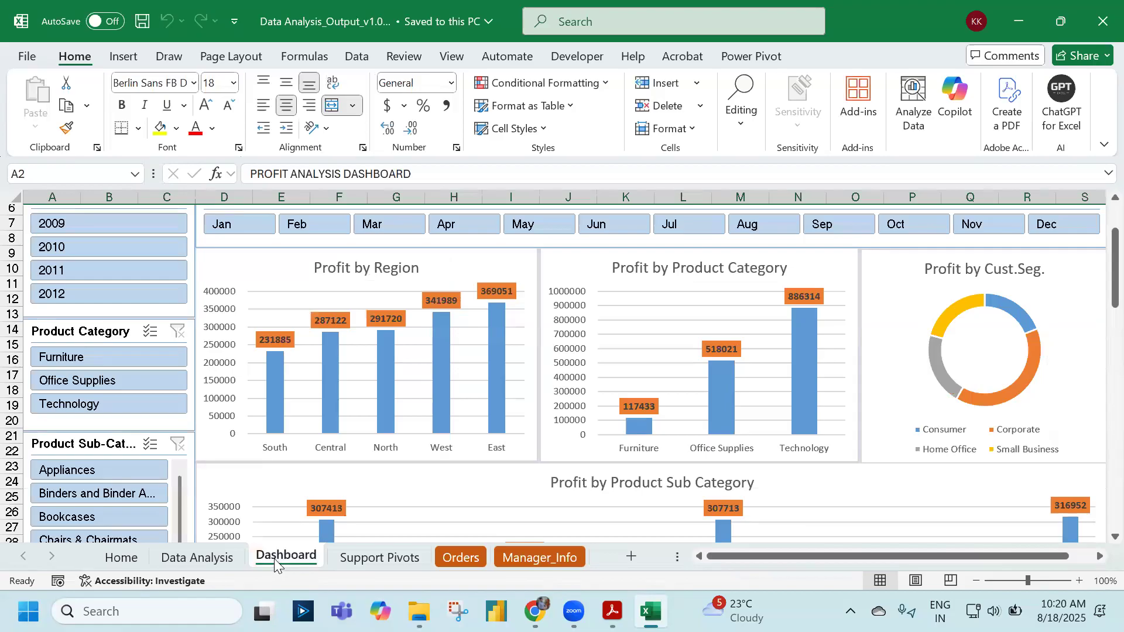
click(536, 559)
drag(404, 267, 411, 391)
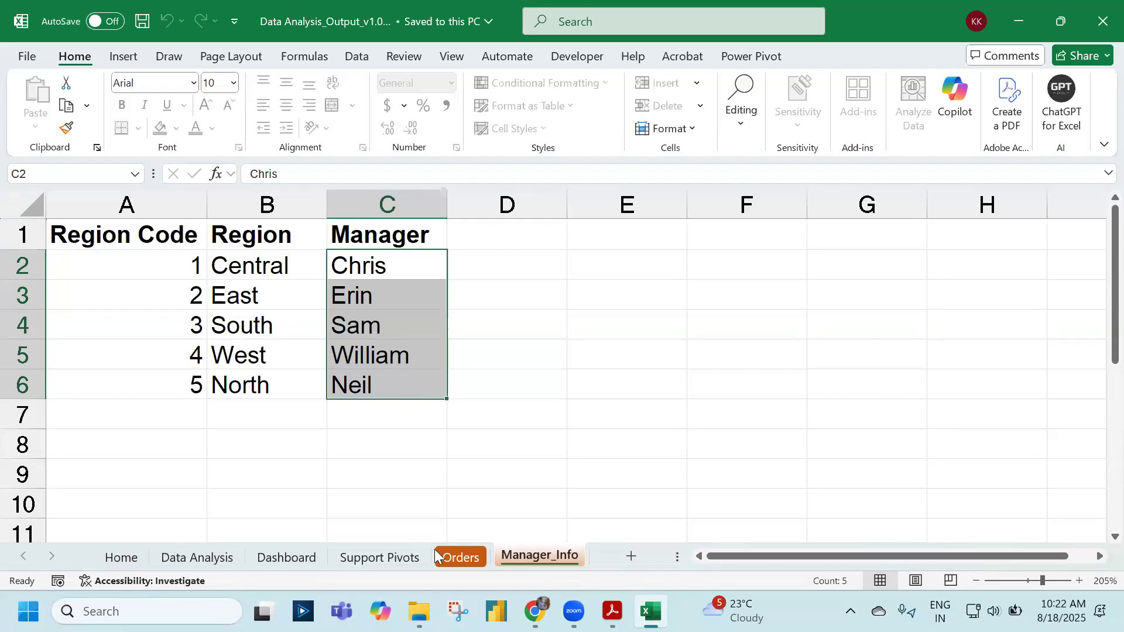
On the Orders sheet, filter the Region Name column to every region except Central and select the filtered region values.
click(452, 558)
click(646, 234)
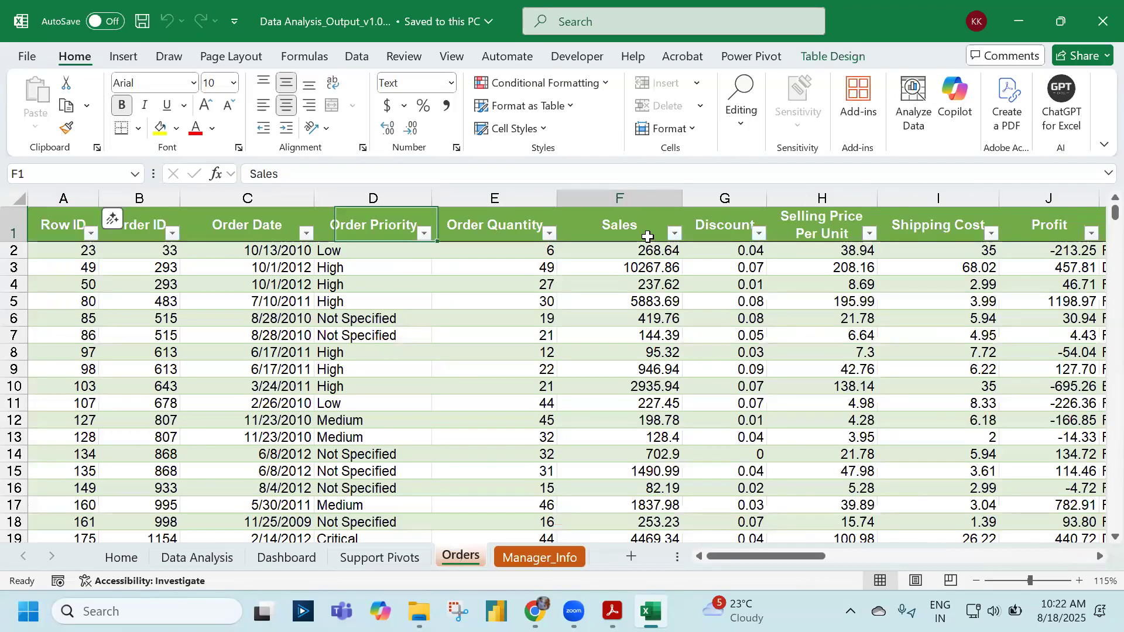
key(ctrl+Right)
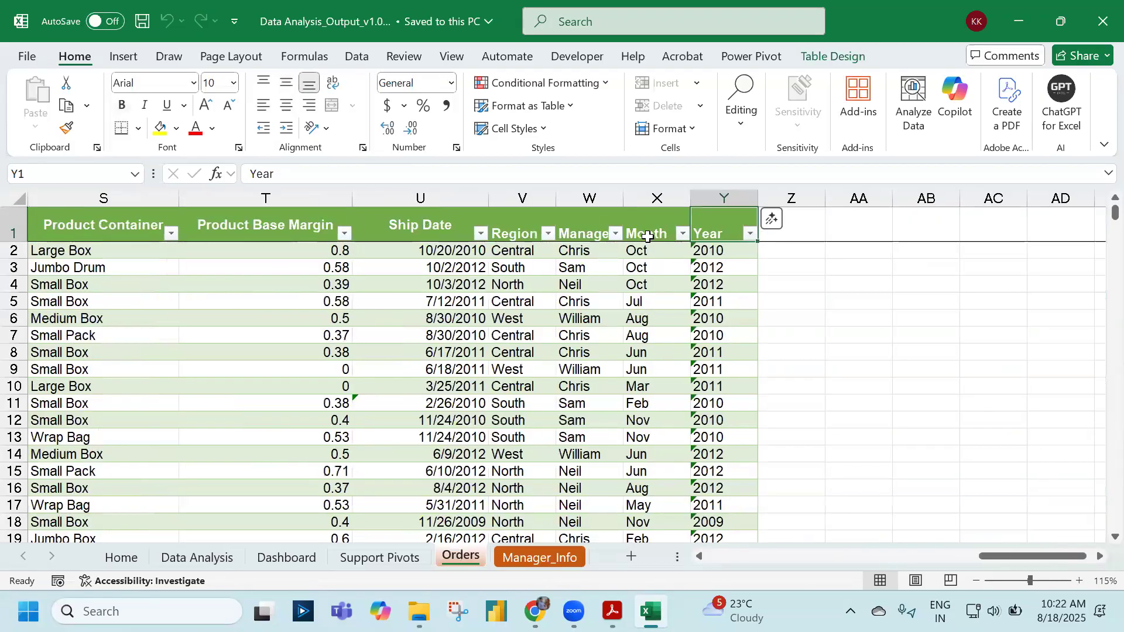
key(Left)
key(Left)
key(Left)
key(alt+Down)
key(Down)
key(Down)
key(Down)
key(Down)
key(Down)
key(Down)
key(Down)
key(Down)
key(Down)
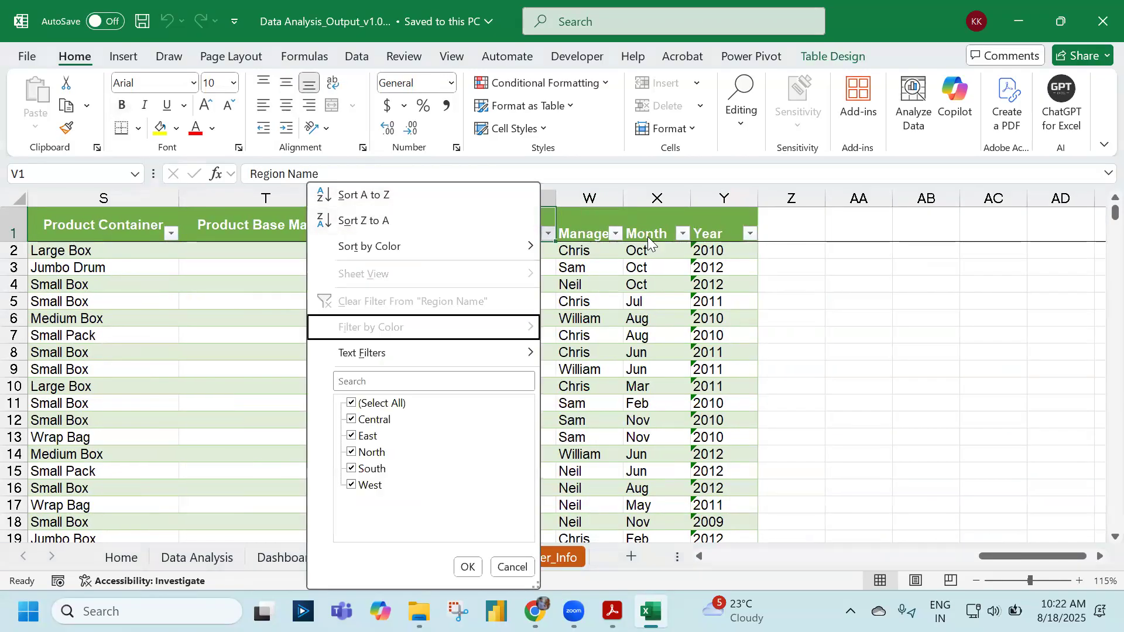
key(Up)
key(space)
key(Down)
key(space)
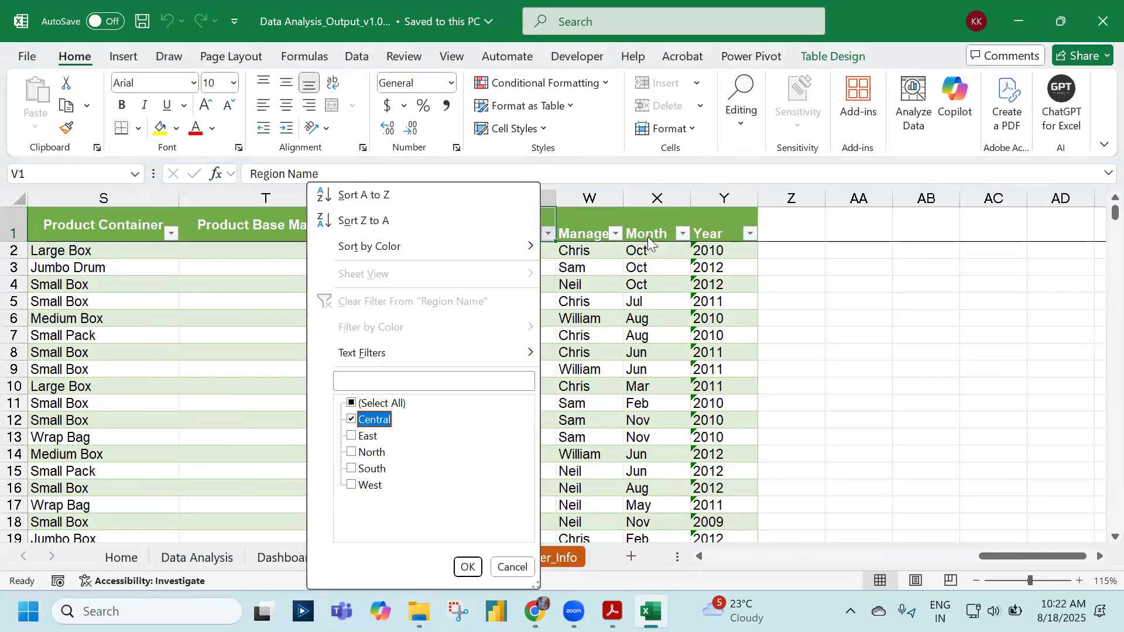
key(Up)
key(space)
key(Down)
key(space)
key(Return)
key(Down)
key(ctrl+shift+Down)
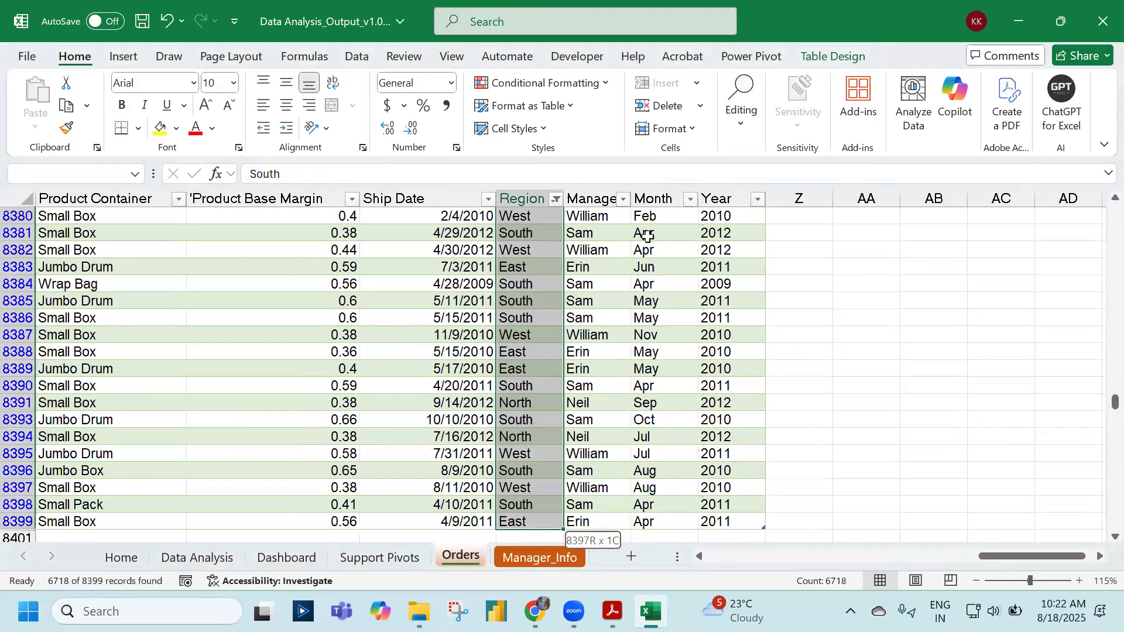
Delete the filtered non-Central table rows on the Orders sheet and clear the Region Name filter.
key(shift+space)
key(ctrl+BackSpace)
key(ctrl+minus)
key(Return)
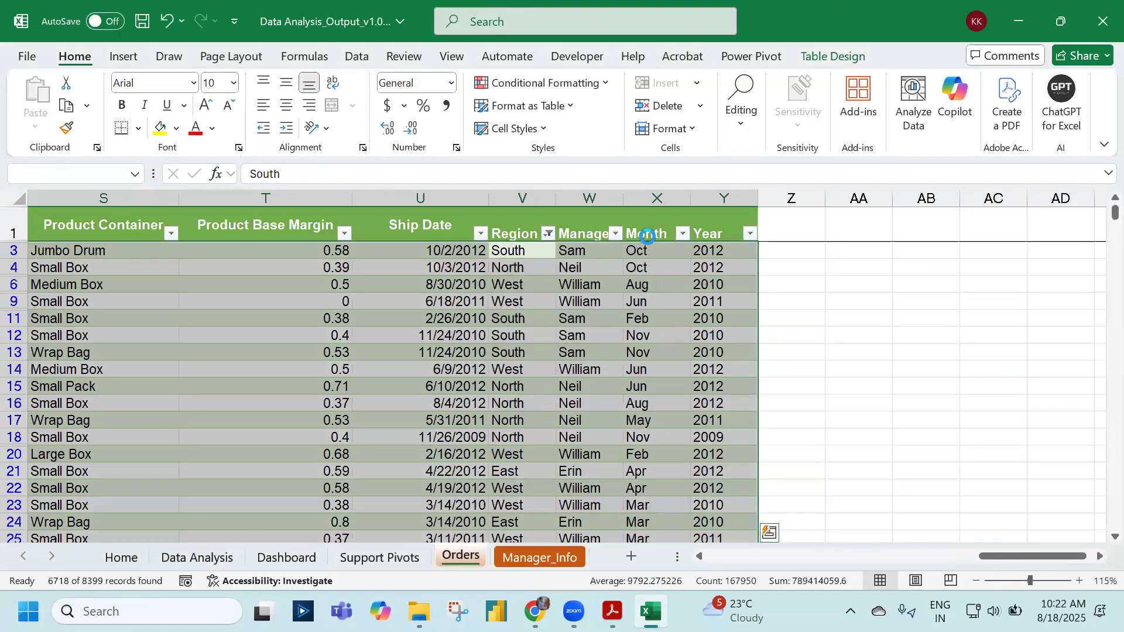
click(555, 234)
click(500, 300)
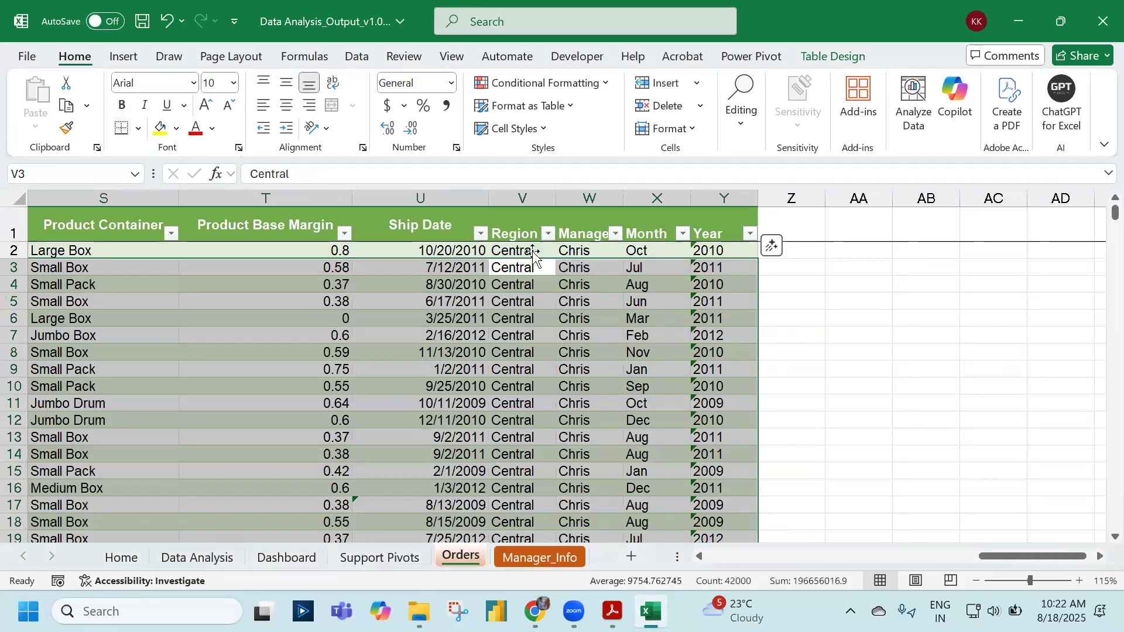
Check the values available in the Orders sheet's Region Name filter and review the Central region's manager on the Manager_Info sheet.
click(534, 251)
click(548, 234)
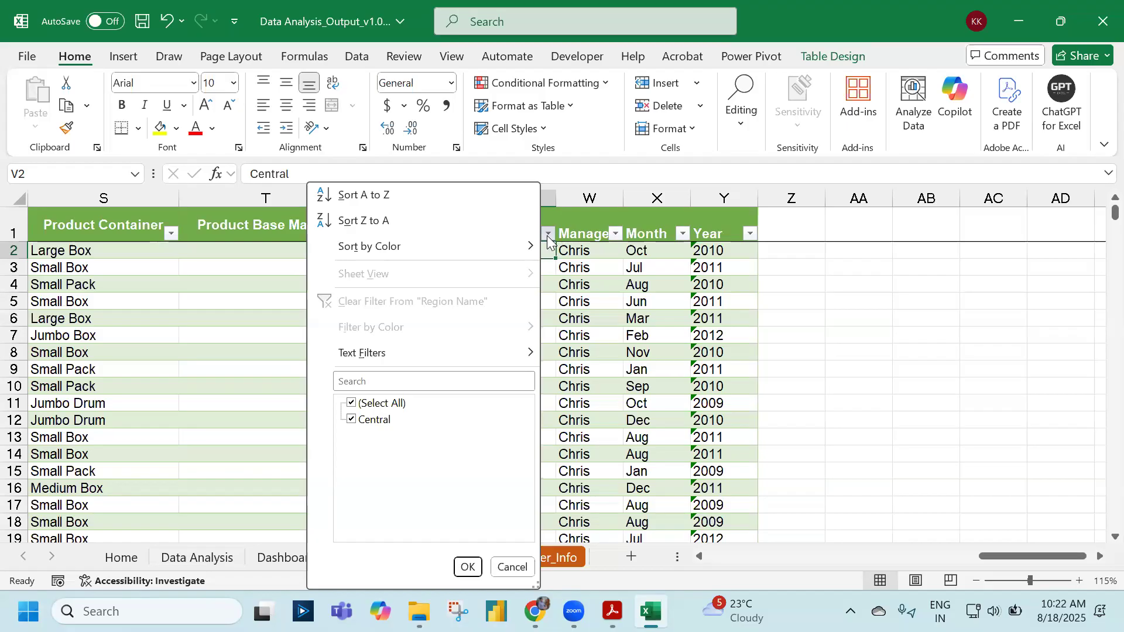
click(643, 357)
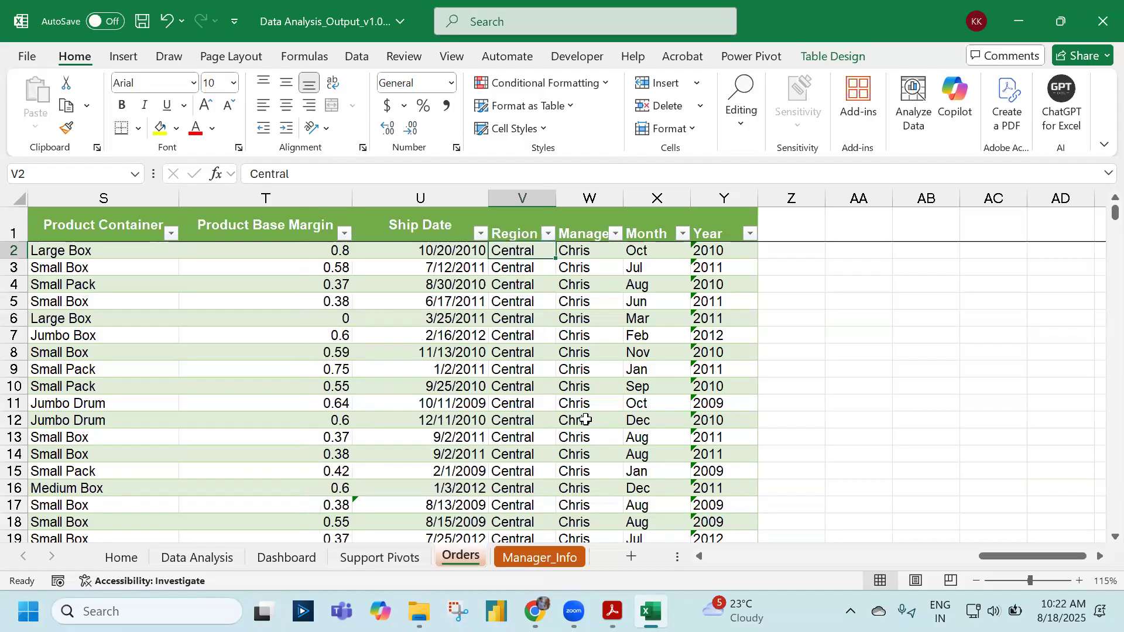
click(532, 561)
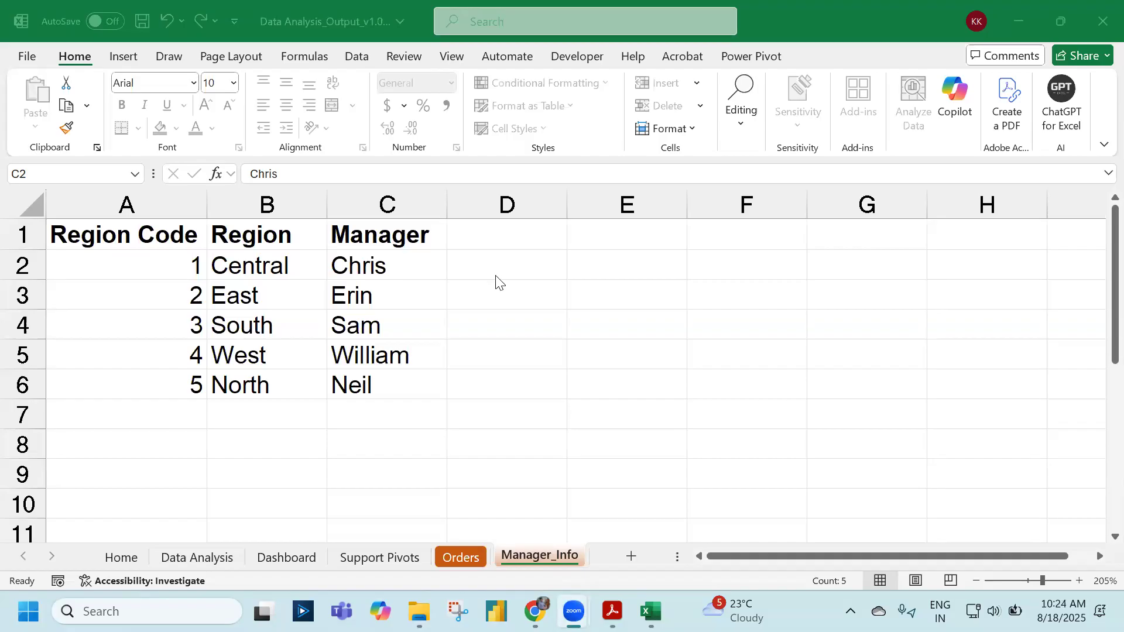
click(410, 268)
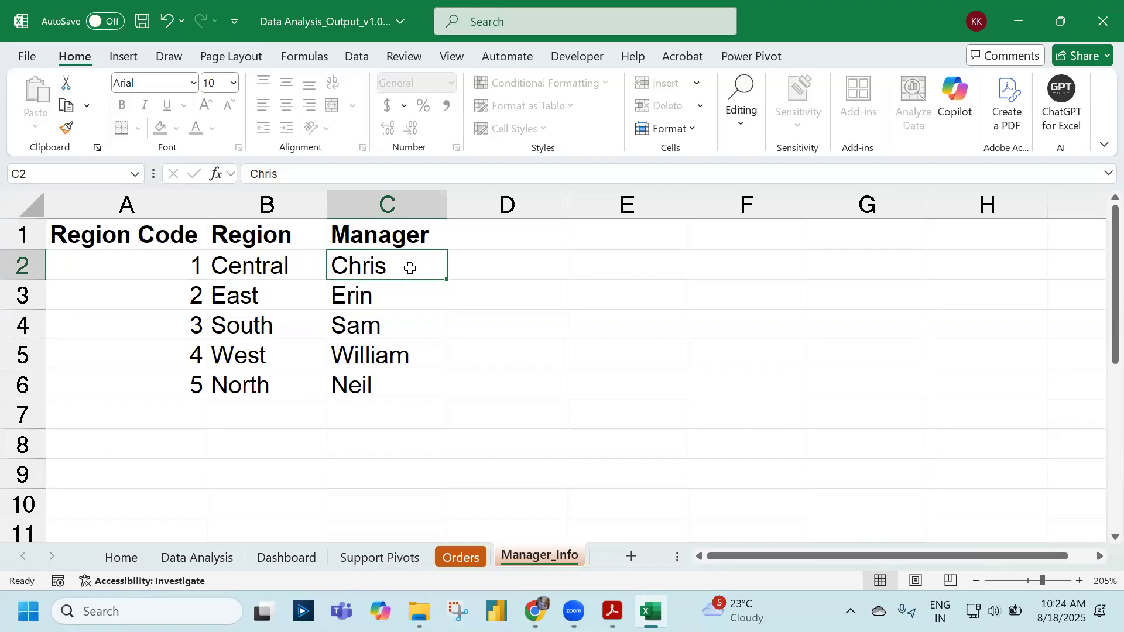
Switch to the training contents PDF in Adobe Acrobat and review its topics from Manage Roles back up to Introduction to Power BI.
click(612, 610)
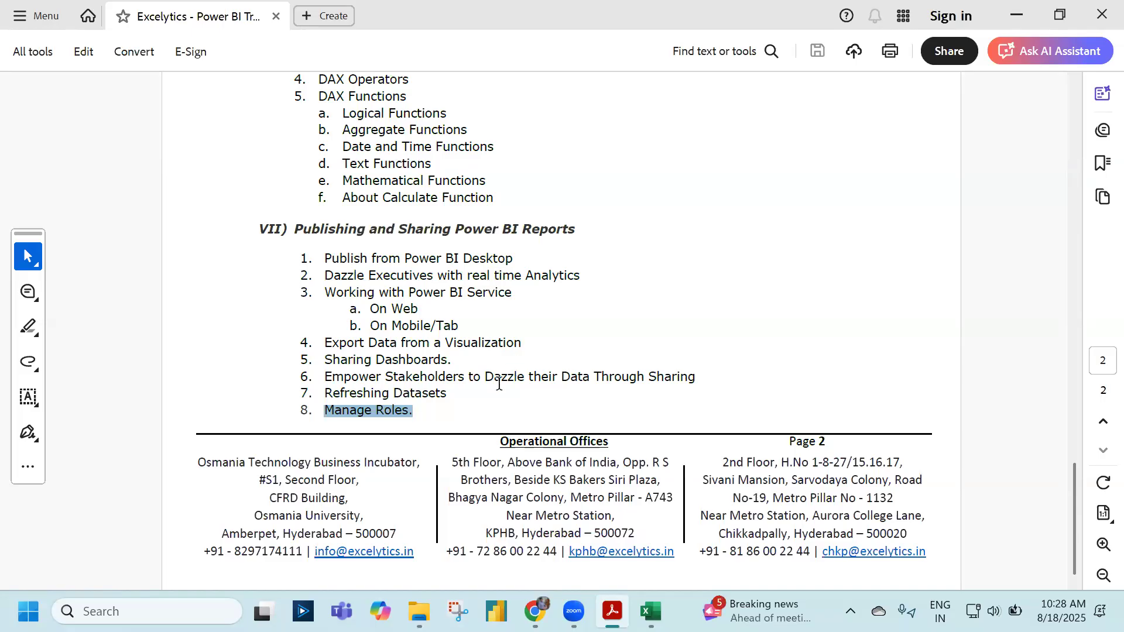
scroll(508, 383, up, 1)
scroll(508, 383, up, 15)
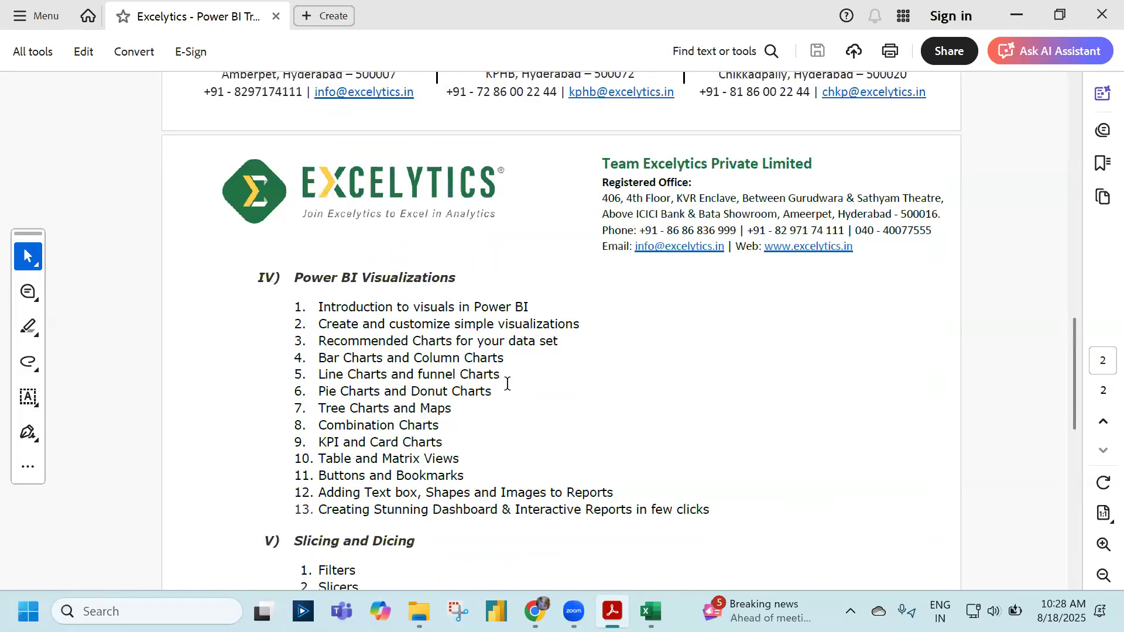
scroll(507, 383, up, 5)
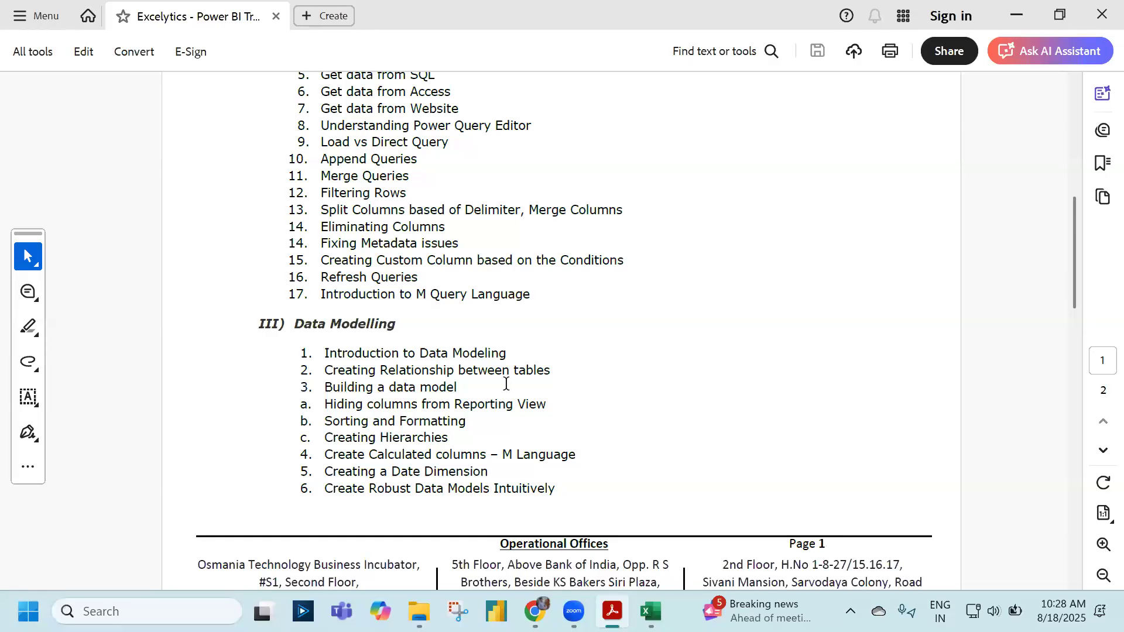
scroll(507, 383, up, 8)
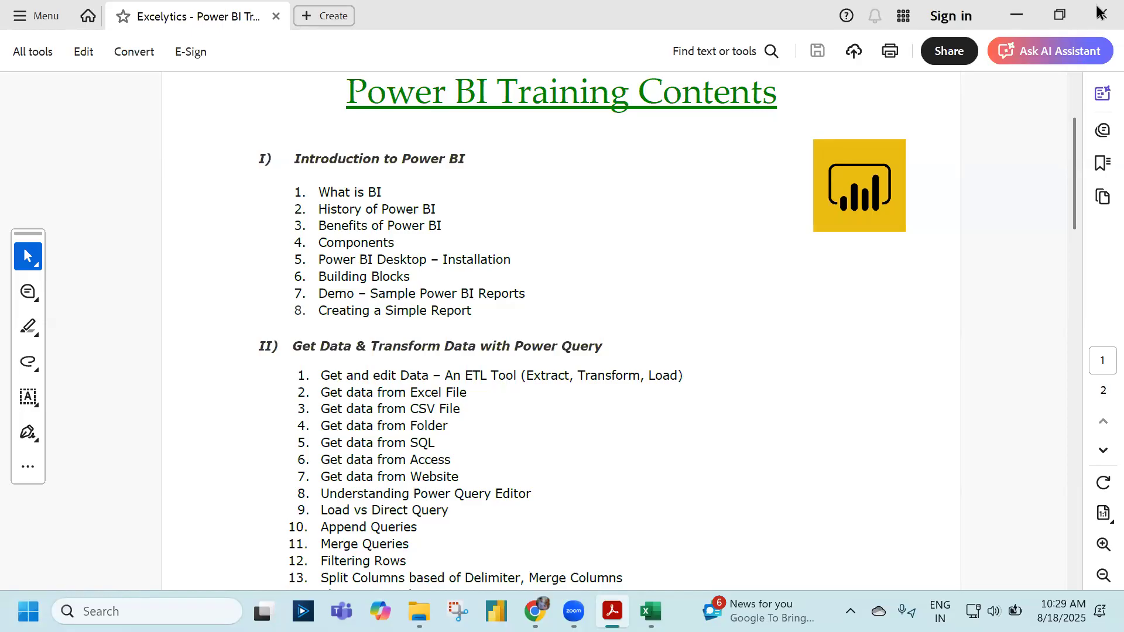
Close the training contents PDF and close the Data Analysis_Output_v1.0 workbook in Excel without saving its changes.
key(alt+Tab)
click(588, 440)
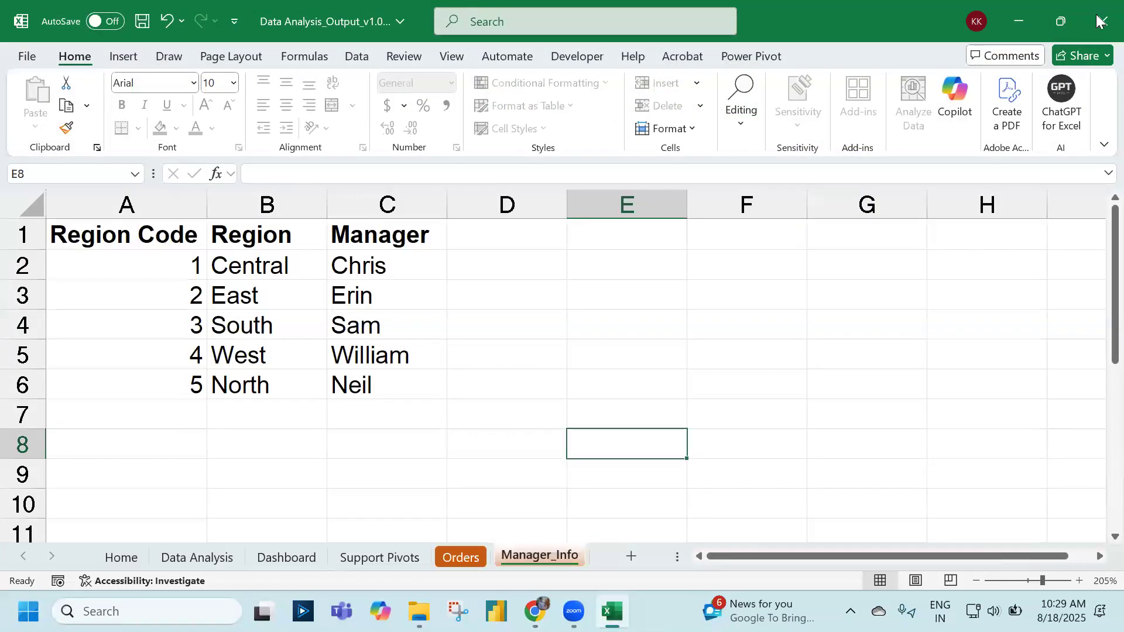
click(1098, 17)
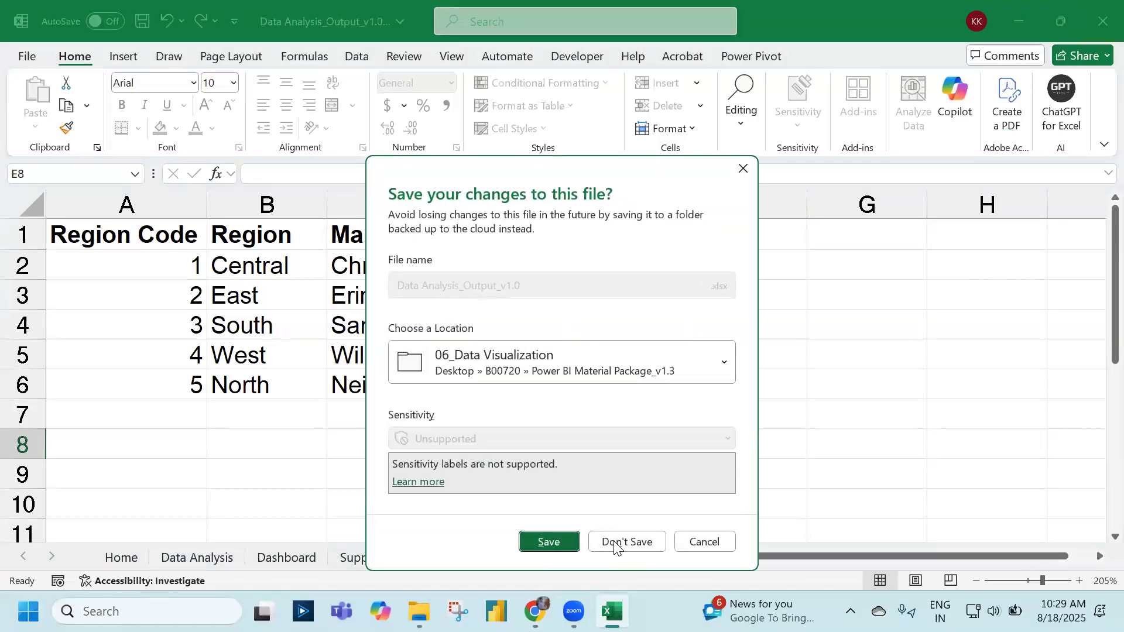
click(620, 523)
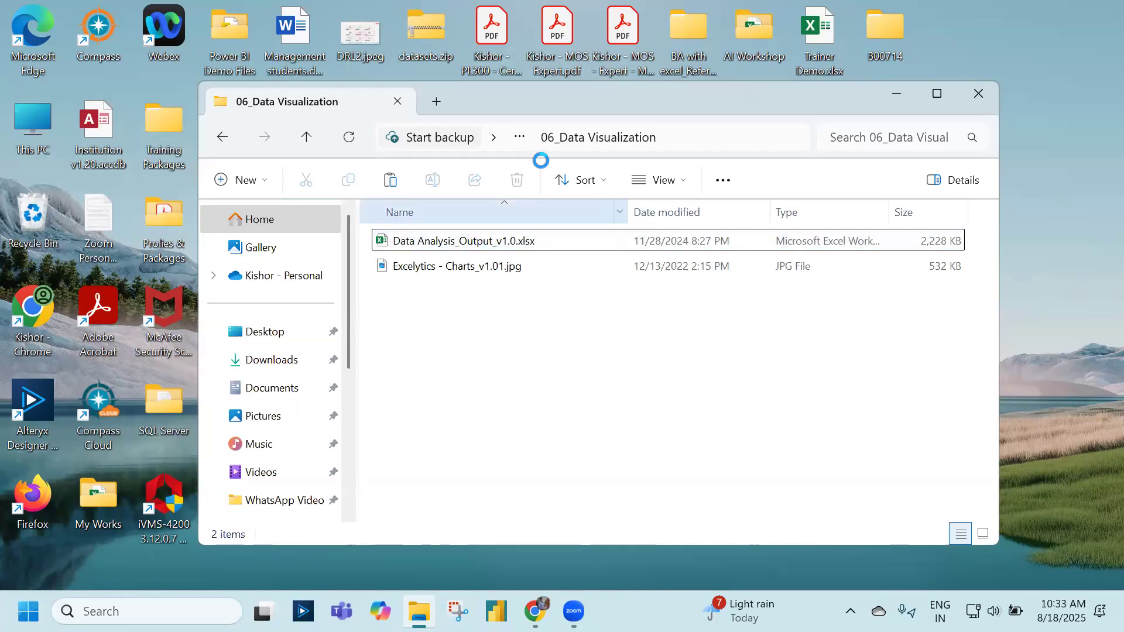
Go up to the Power BI Material Package_v1.3 folder in File Explorer, minimize its window and refresh the desktop.
click(520, 137)
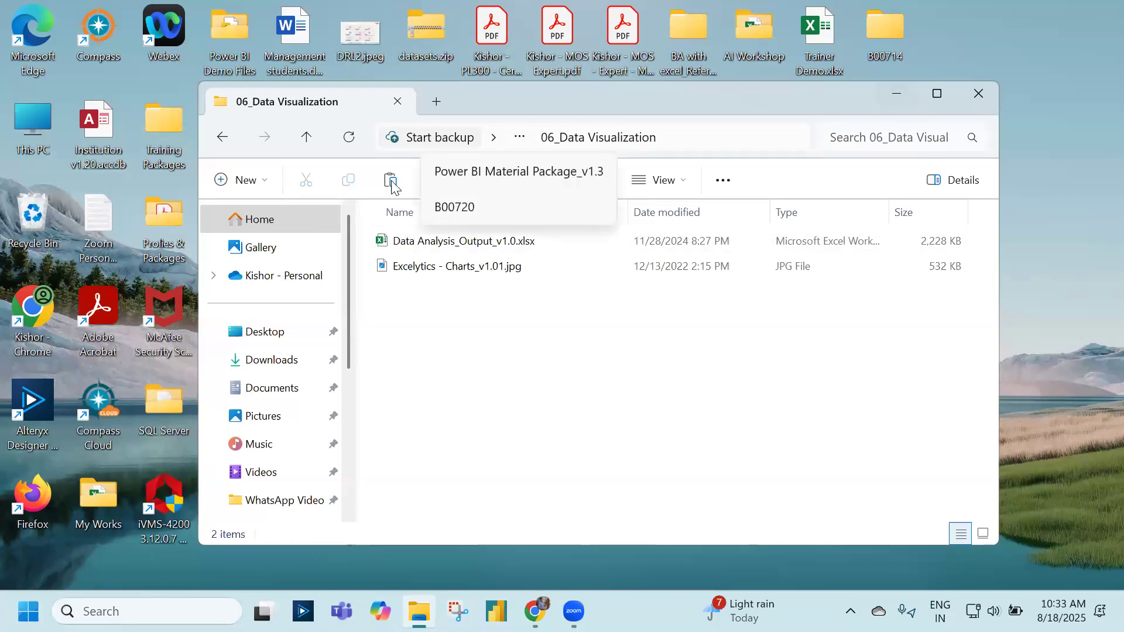
click(503, 174)
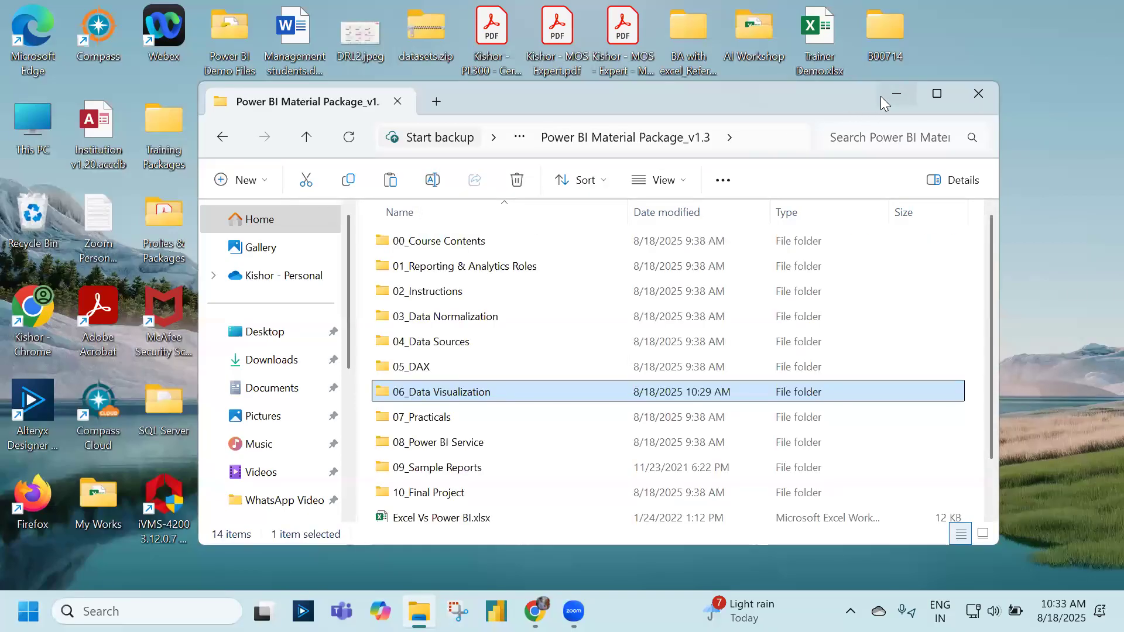
click(882, 96)
right_click(978, 100)
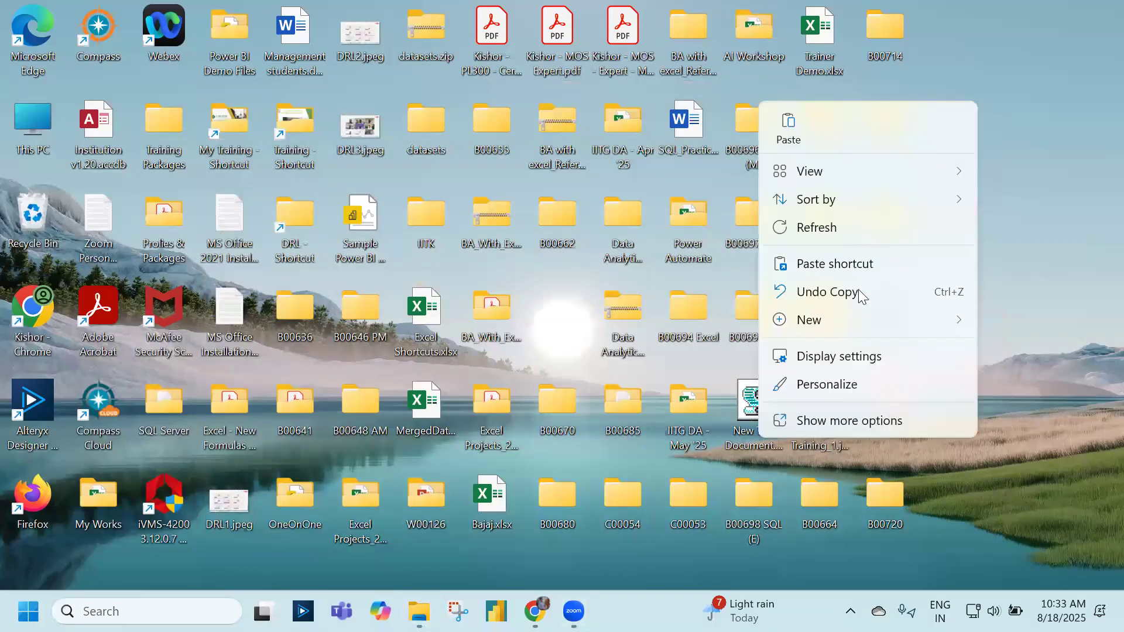
click(871, 234)
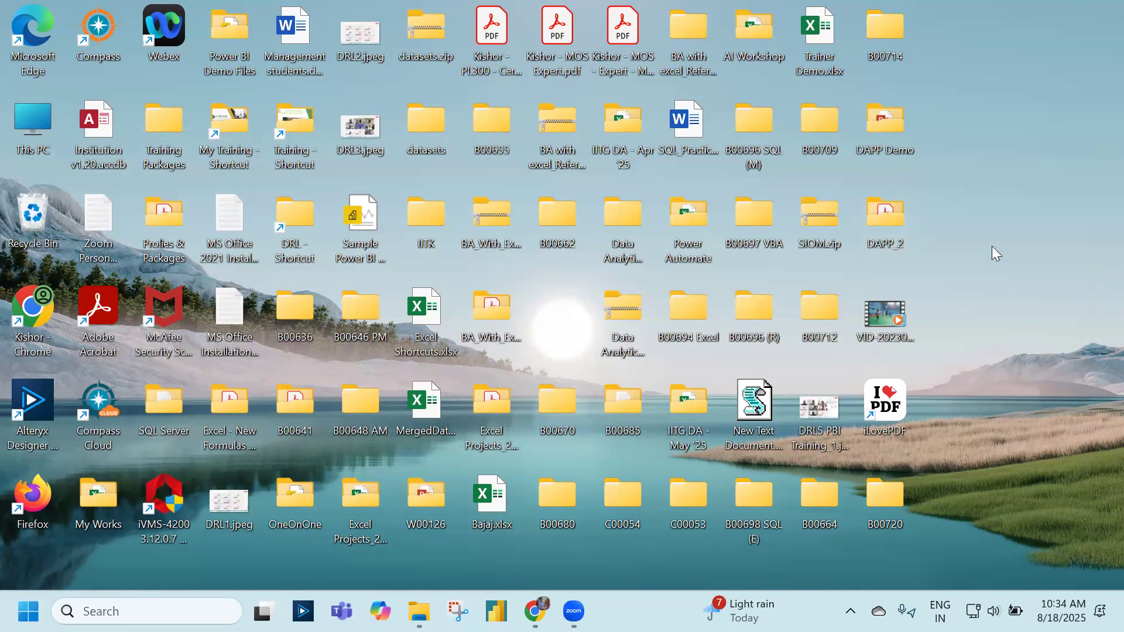
right_click(985, 202)
click(850, 324)
Switch to Chrome and search Google for "power bi jobs in hyderabad" in a new tab.
click(534, 611)
key(ctrl+t)
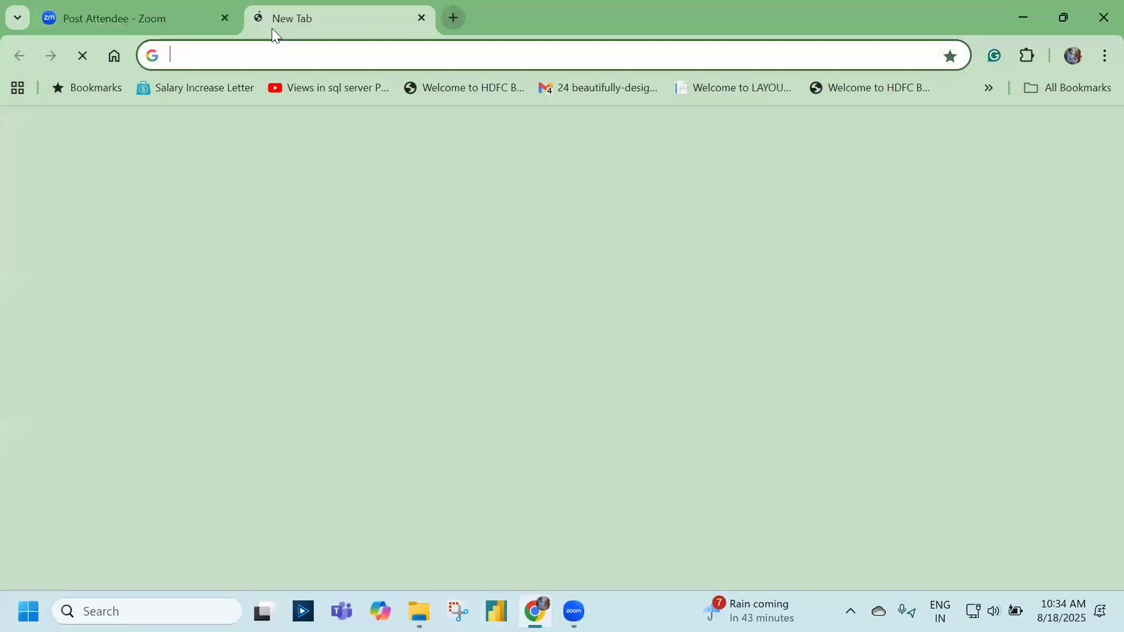
text(power)
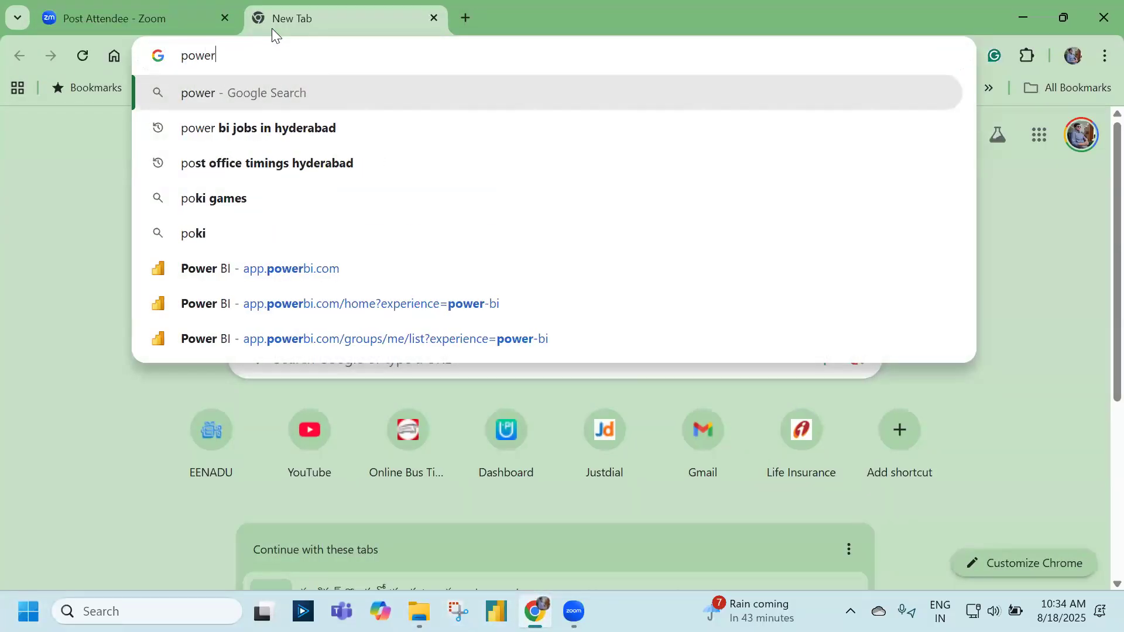
key(Down)
key(Return)
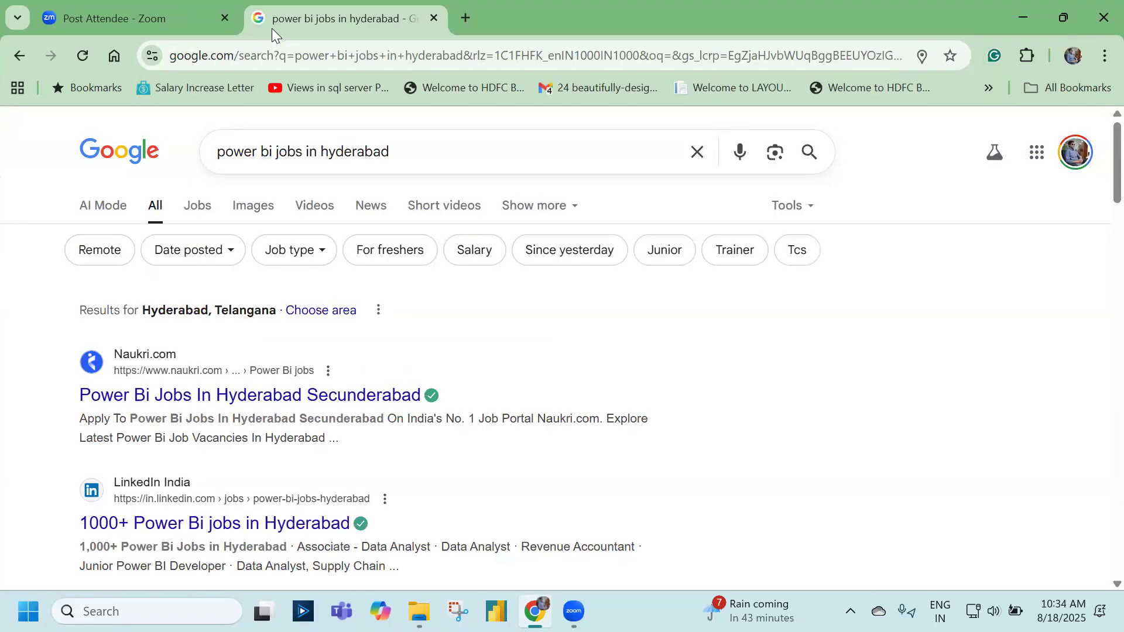
Find the Jobs section in the search results and open the full list of job postings.
scroll(260, 272, down, 6)
scroll(259, 271, down, 10)
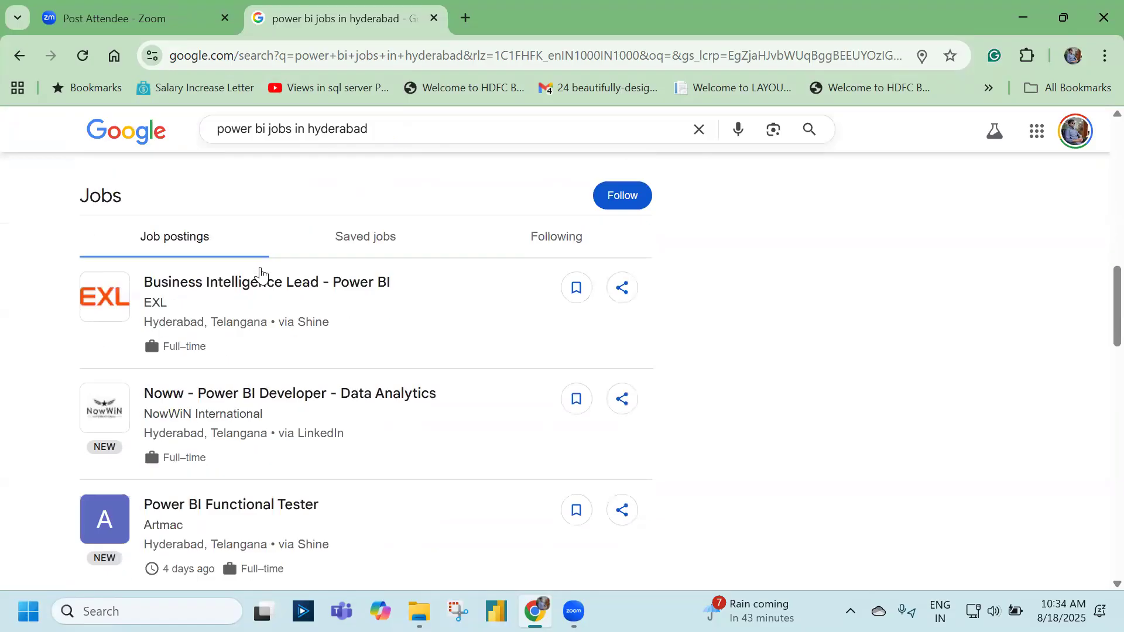
click(370, 429)
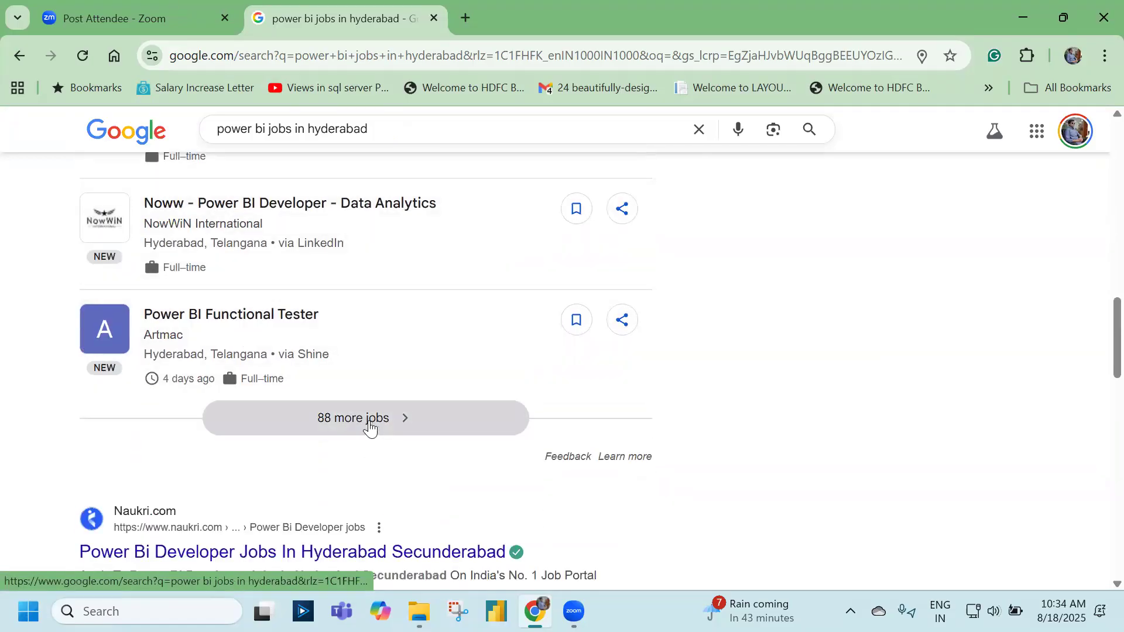
scroll(384, 404, down, 5)
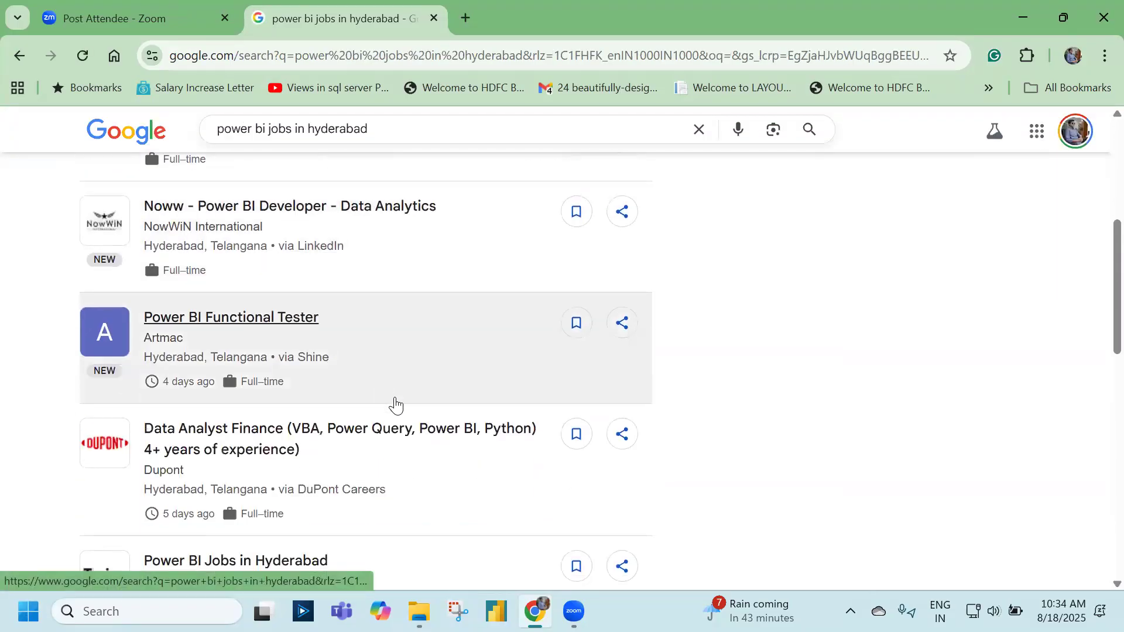
Open the full description of EXL's Business Intelligence Lead - Power BI posting and highlight the Power BI and advanced SQL proficiency requirement.
scroll(351, 351, up, 3)
click(313, 278)
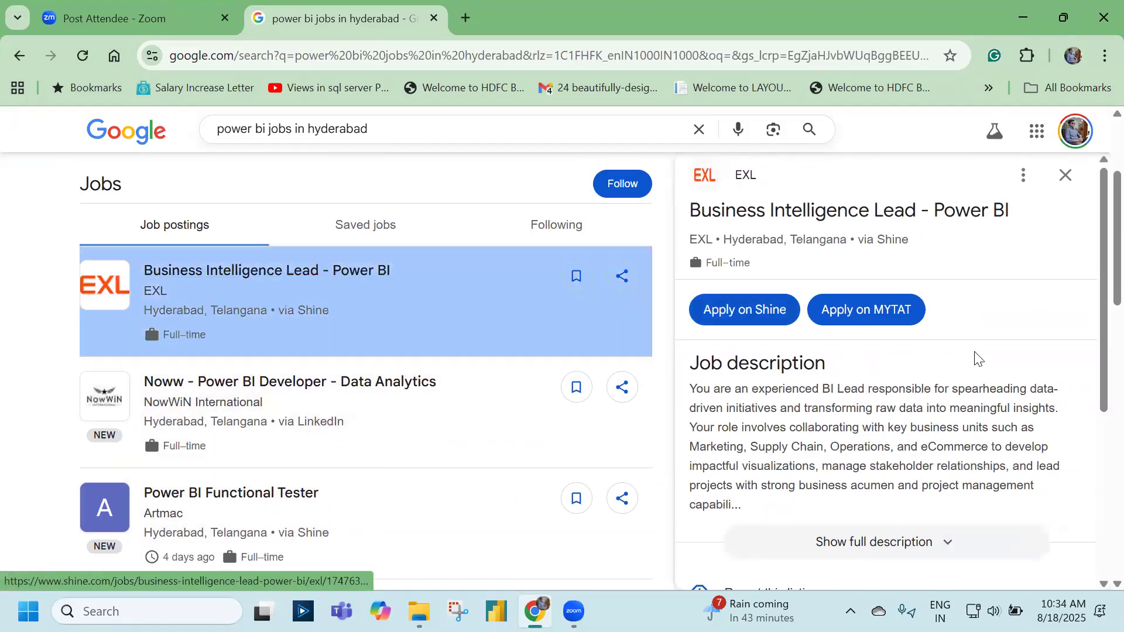
click(919, 544)
scroll(908, 462, down, 1)
scroll(819, 351, up, 1)
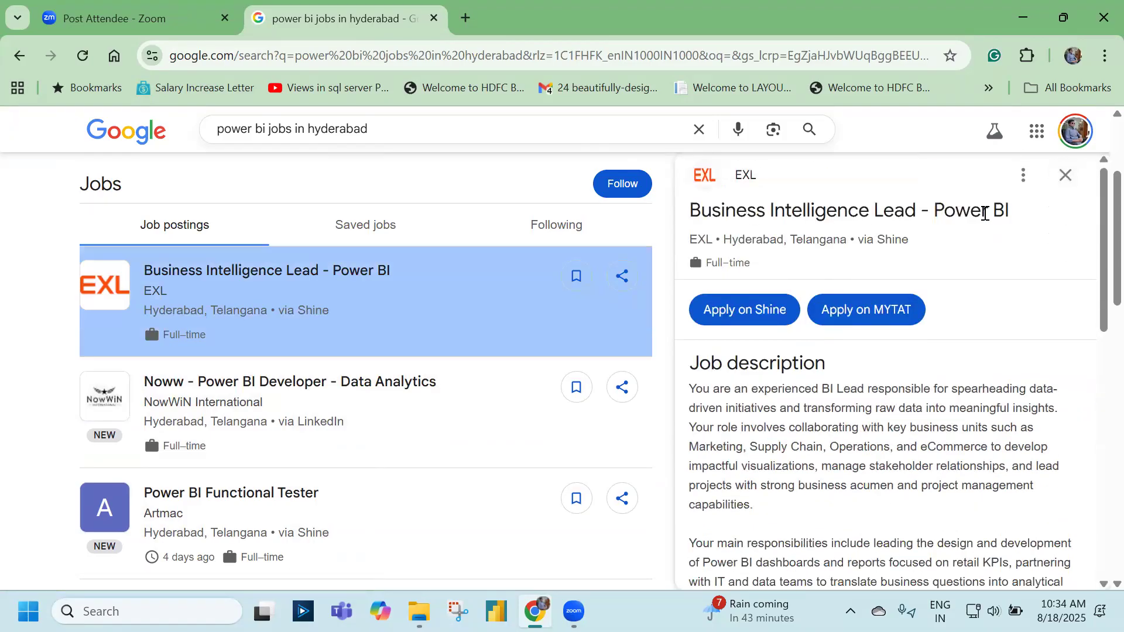
scroll(796, 371, down, 9)
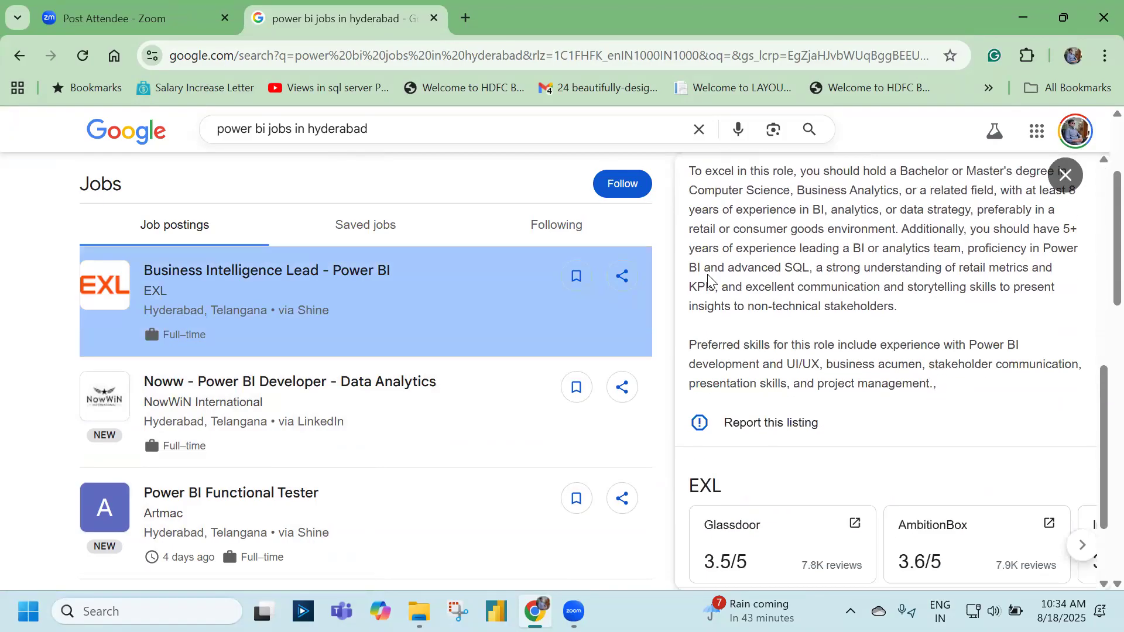
drag(963, 248, 816, 263)
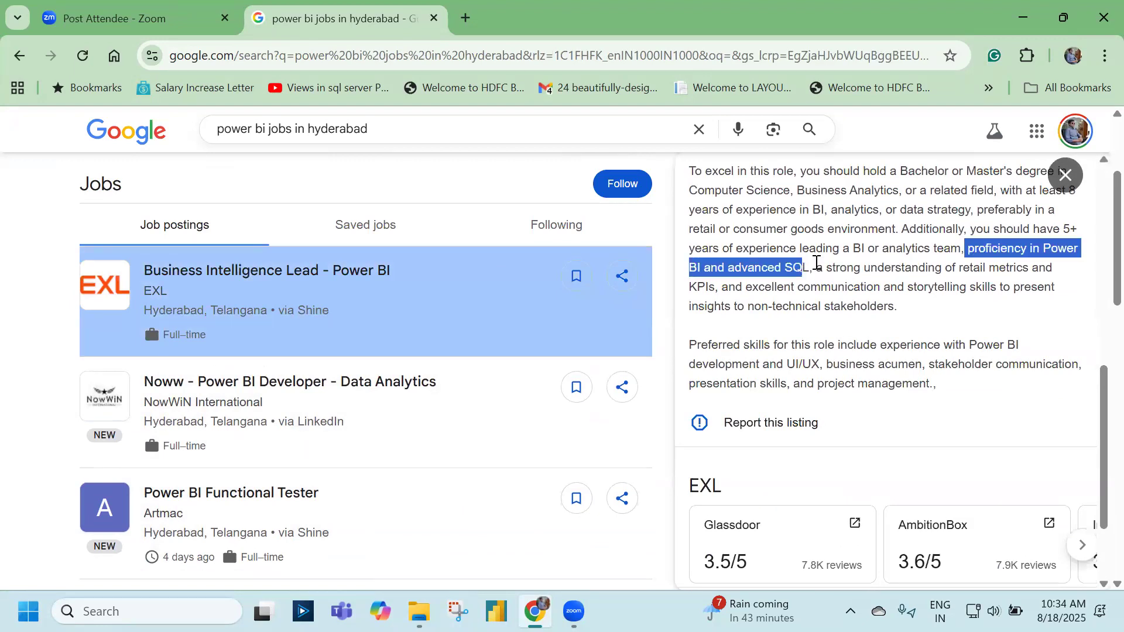
key(shift+Right)
key(shift+Right)
Open NowWiN International's Power BI Developer - Data Analytics posting and highlight the Power BI, SQL, or ETL tools responsibility.
click(377, 390)
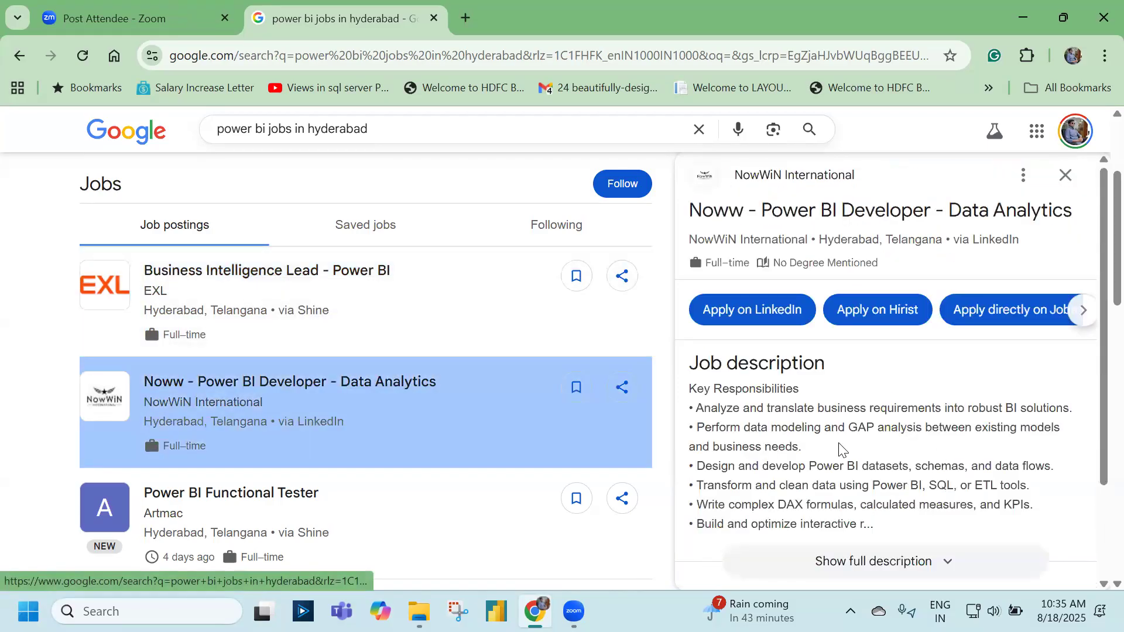
scroll(845, 409, down, 1)
drag(856, 398, 1005, 398)
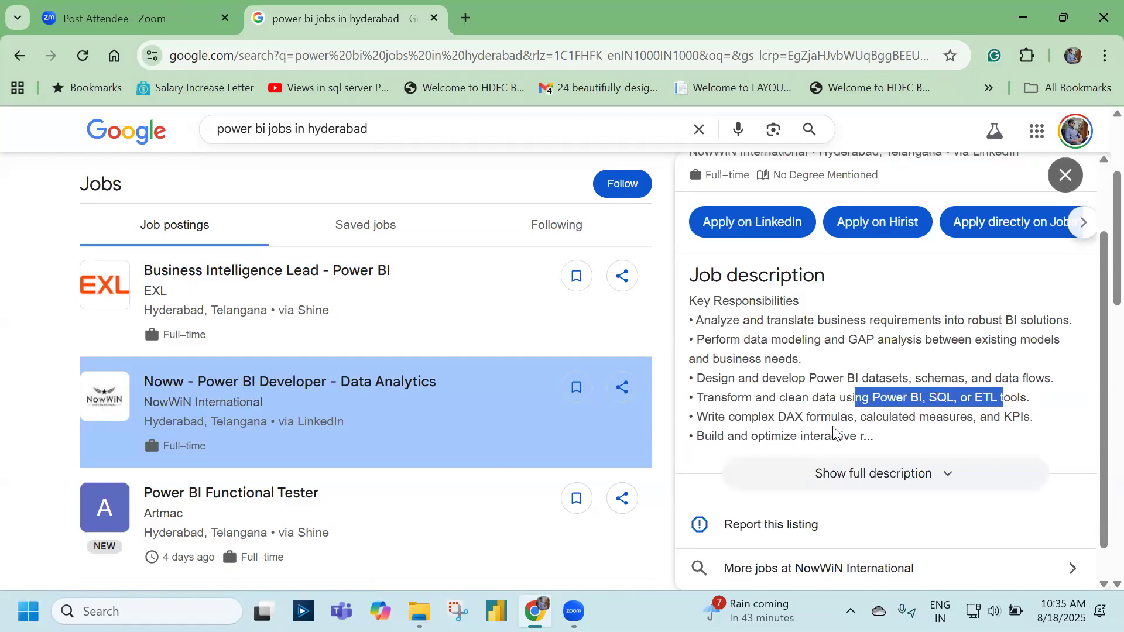
scroll(833, 434, down, 1)
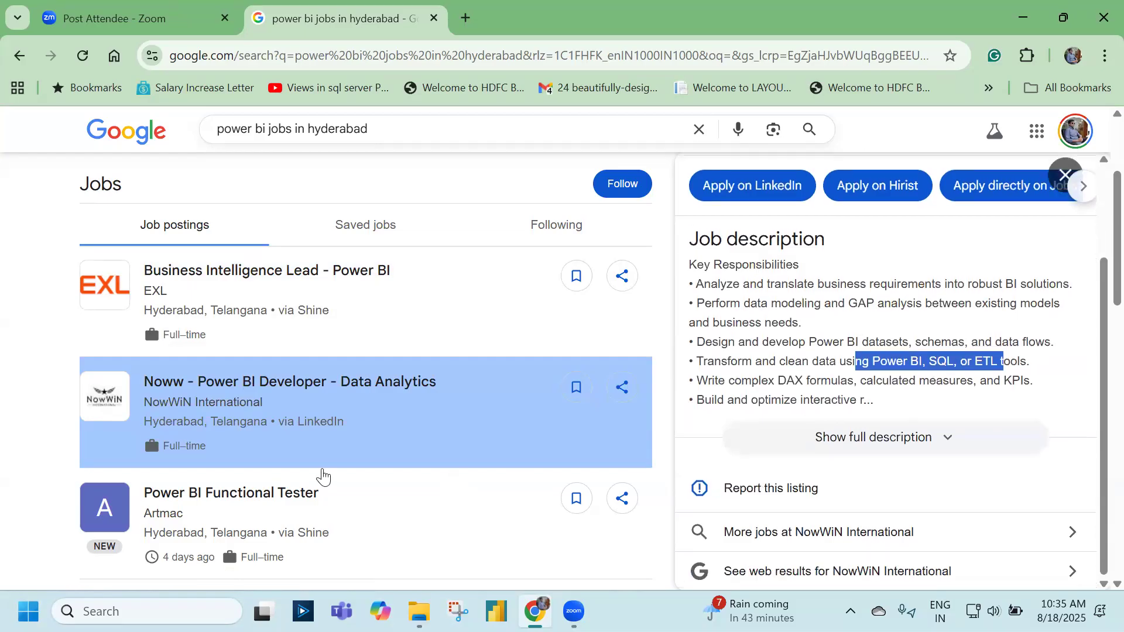
Open Turing.com's Power BI Jobs in Hyderabad posting and read its job description.
scroll(321, 468, down, 3)
click(321, 470)
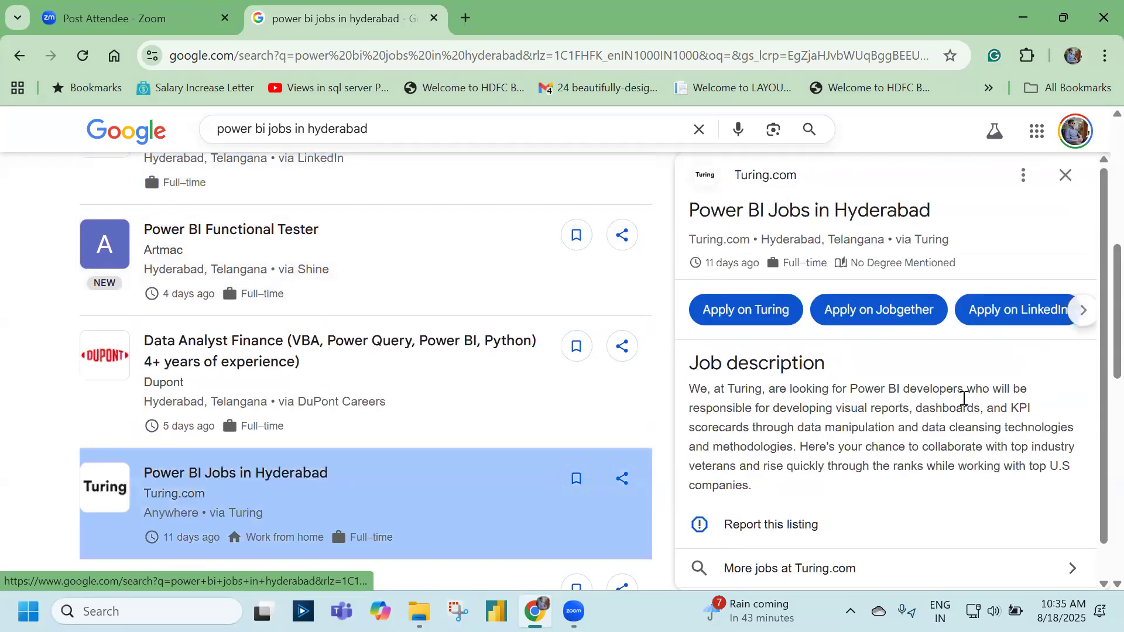
scroll(809, 450, down, 1)
scroll(842, 346, up, 1)
scroll(860, 393, down, 1)
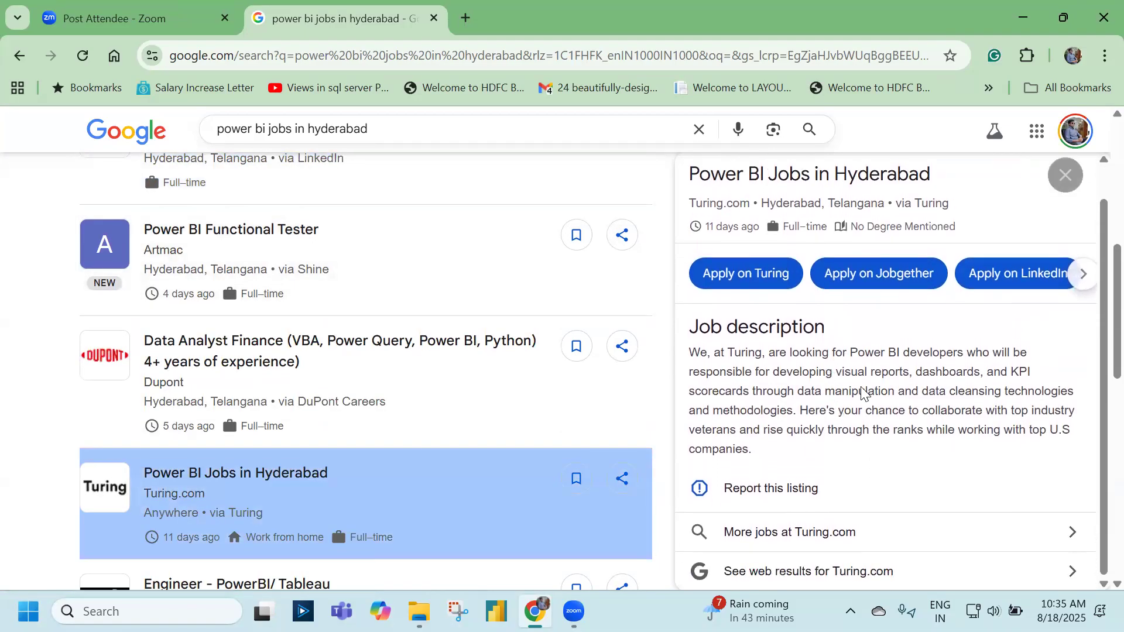
Open YASH Technologies' Module Lead - Power BI posting and examine the key responsibilities in its full description.
scroll(410, 447, down, 3)
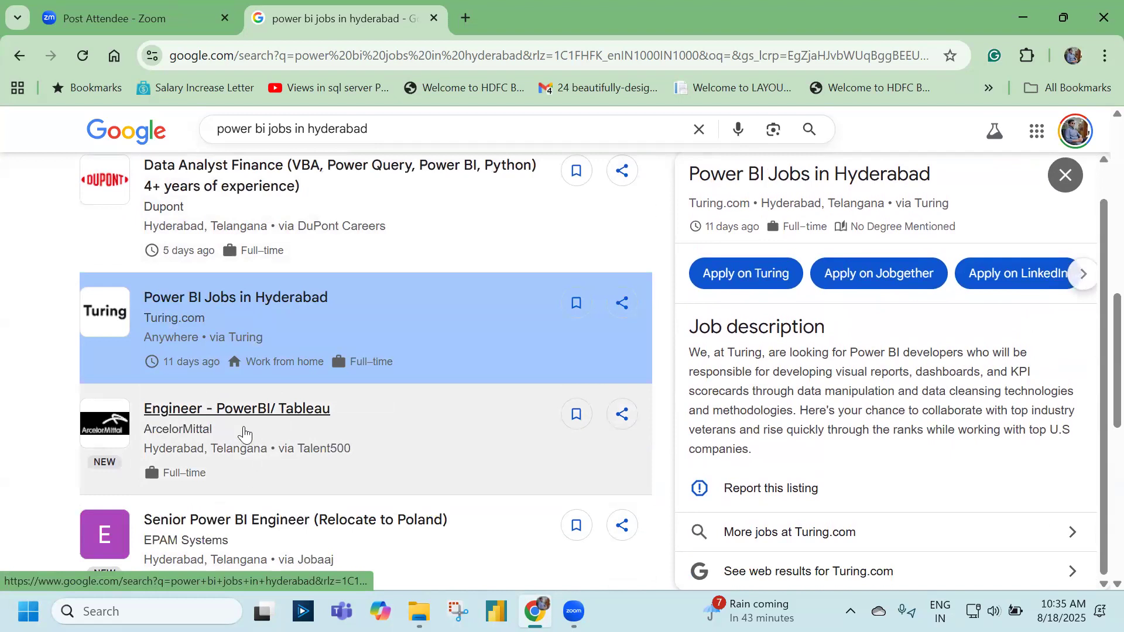
scroll(261, 444, down, 3)
scroll(258, 462, down, 1)
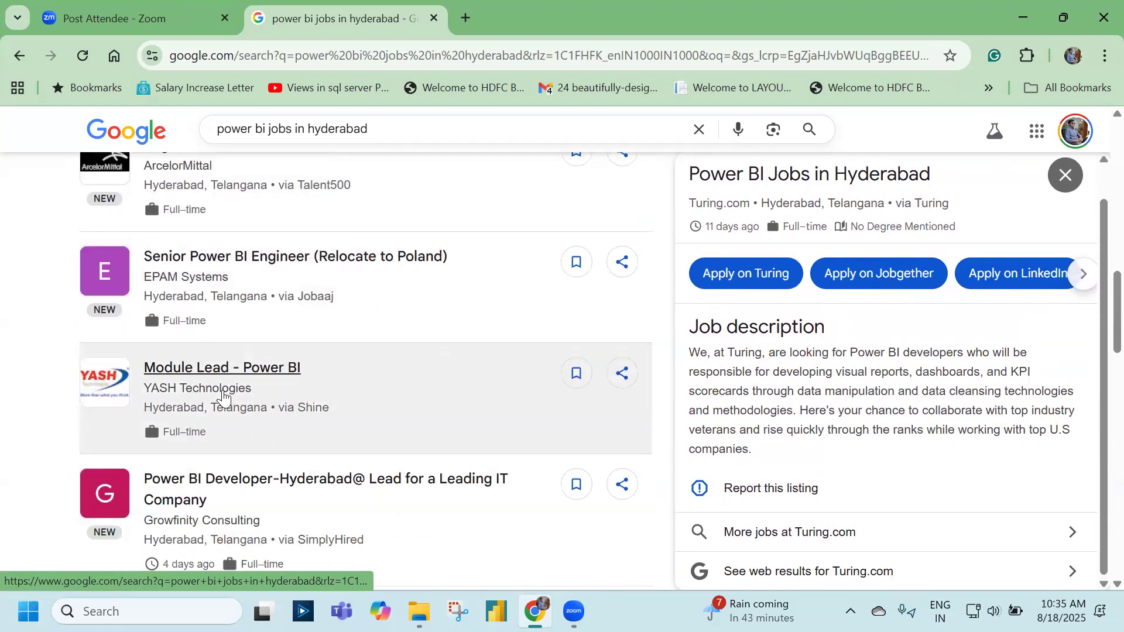
scroll(913, 439, down, 2)
click(915, 435)
scroll(848, 389, down, 6)
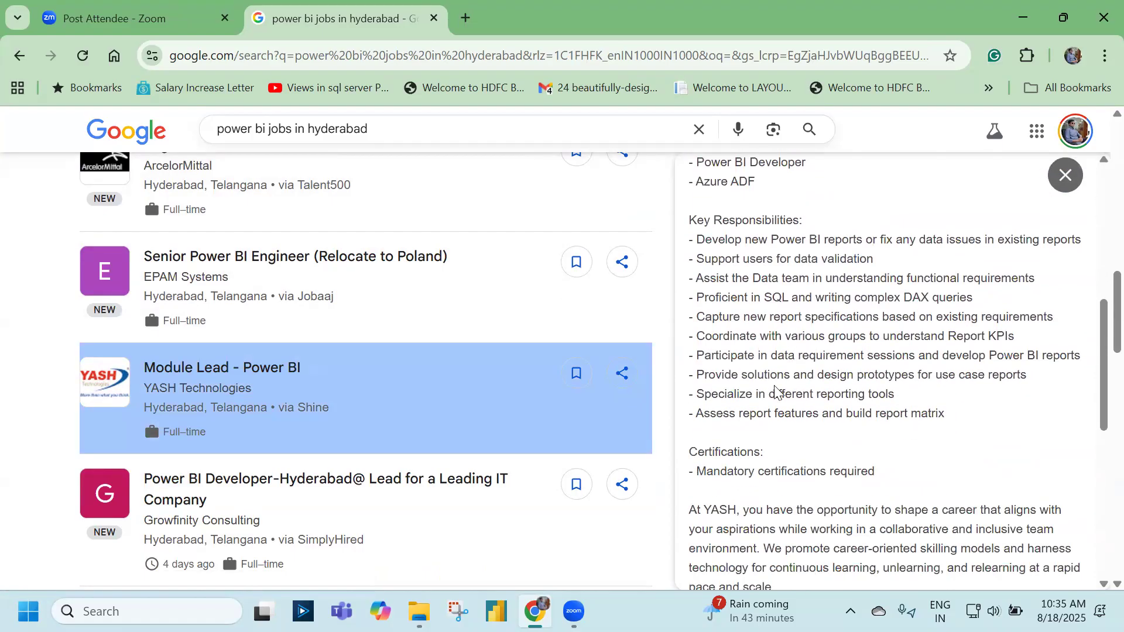
Highlight the requirement for SQL proficiency and writing complex DAX queries in YASH Technologies' Module Lead - Power BI posting.
drag(704, 297, 921, 298)
scroll(891, 329, up, 8)
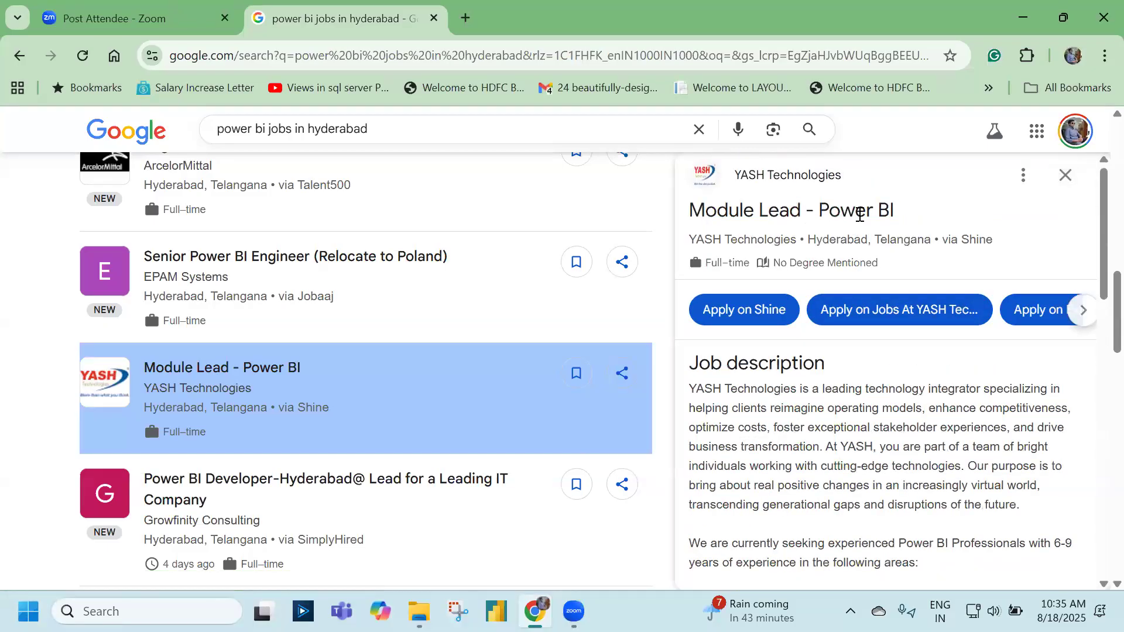
scroll(847, 351, down, 6)
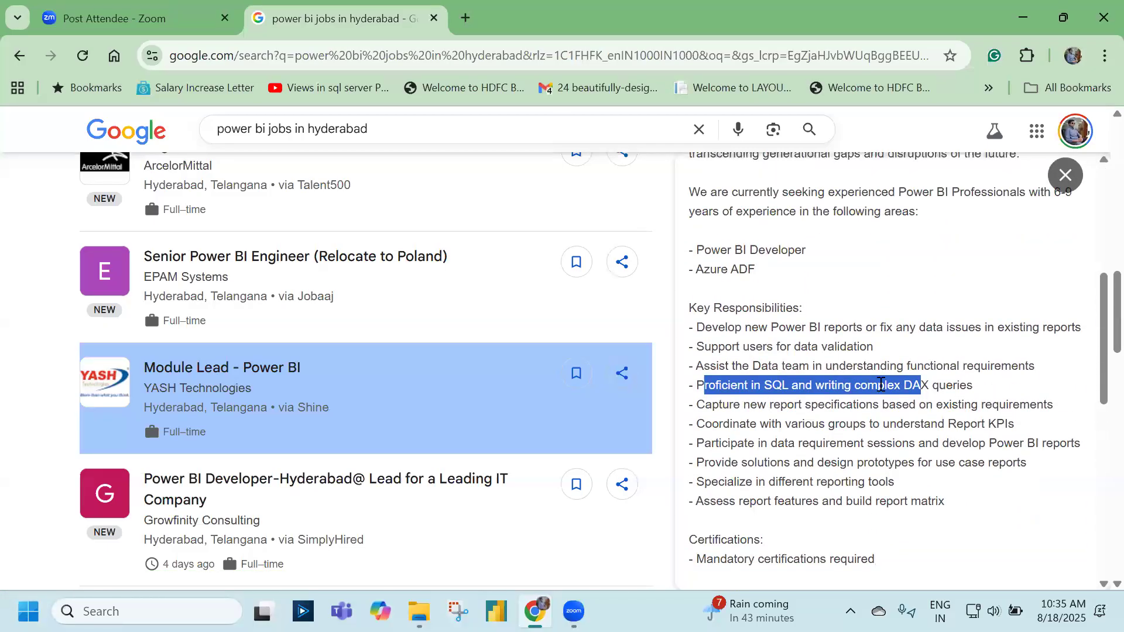
scroll(882, 385, down, 2)
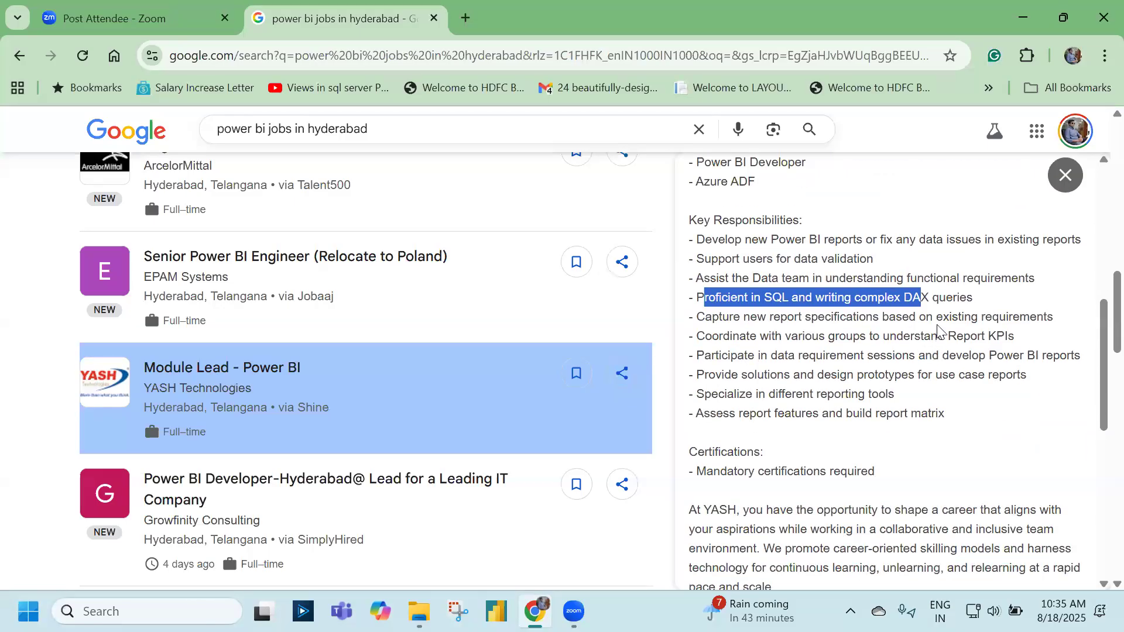
Open Deloitte's Consultant | Power BI | Hyderabad | Emerging ERP Solutions posting and expand its full job description.
scroll(426, 447, down, 7)
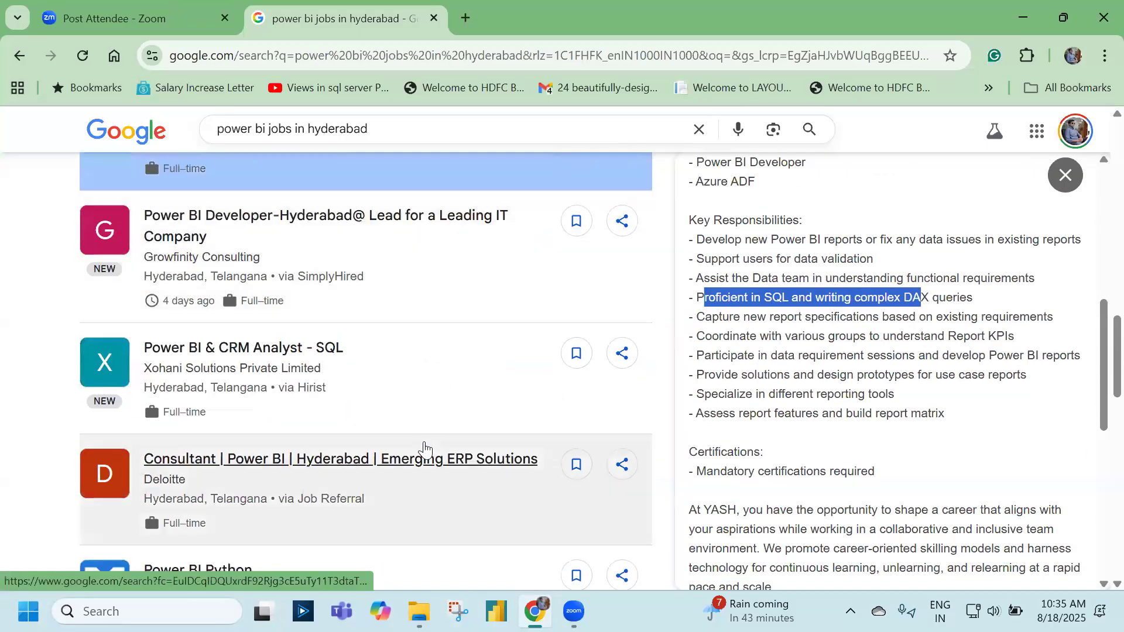
click(246, 286)
scroll(807, 449, down, 3)
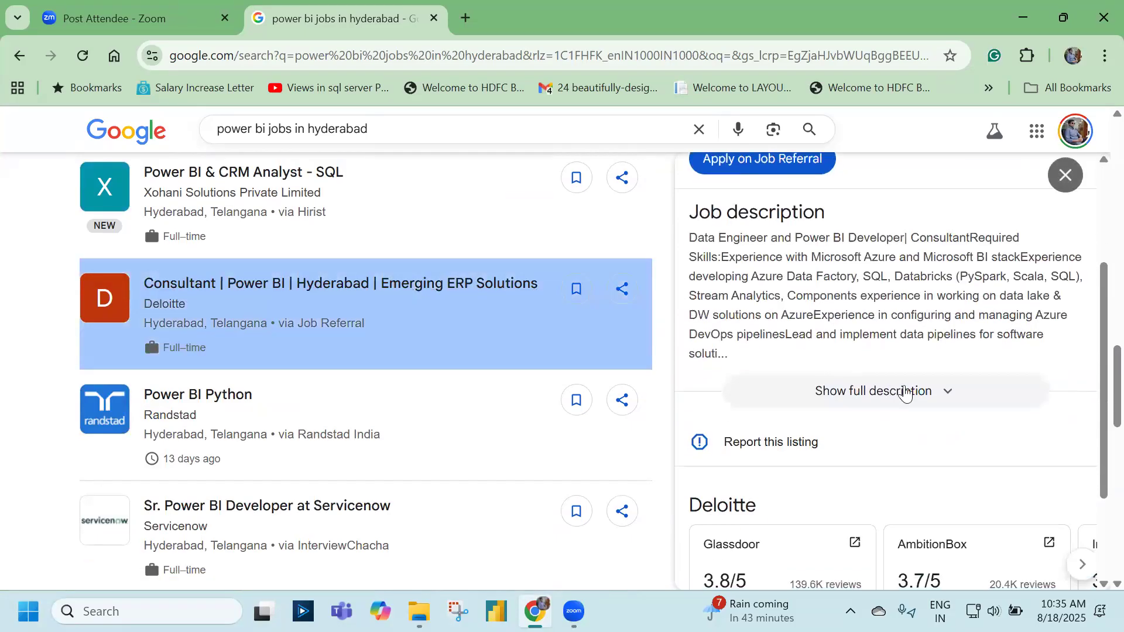
click(841, 392)
scroll(822, 302, up, 3)
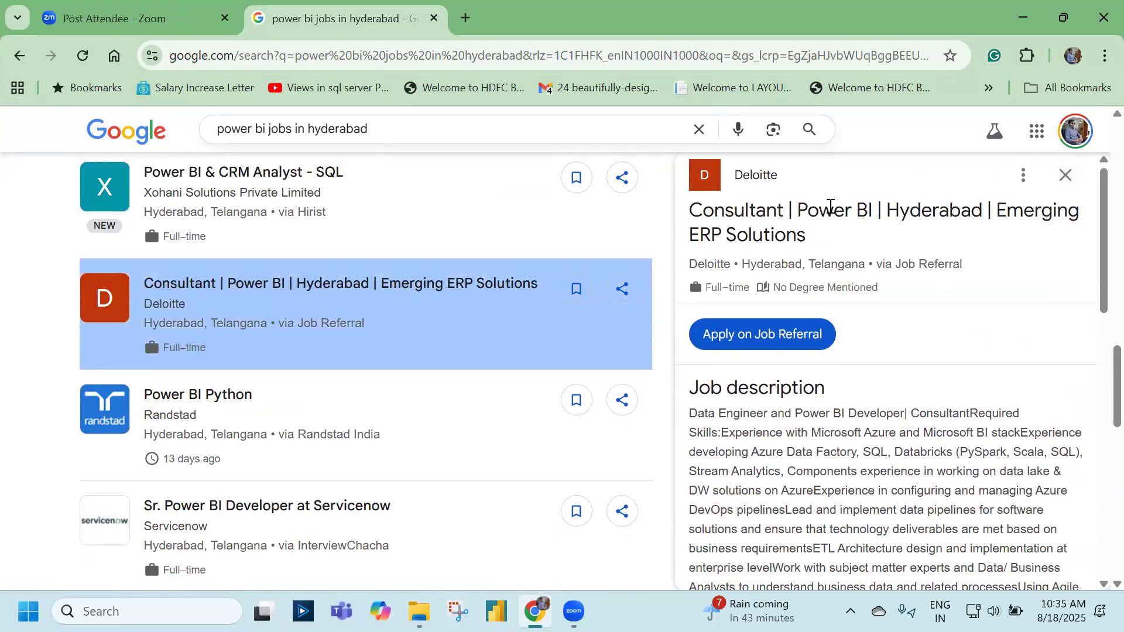
scroll(845, 334, down, 3)
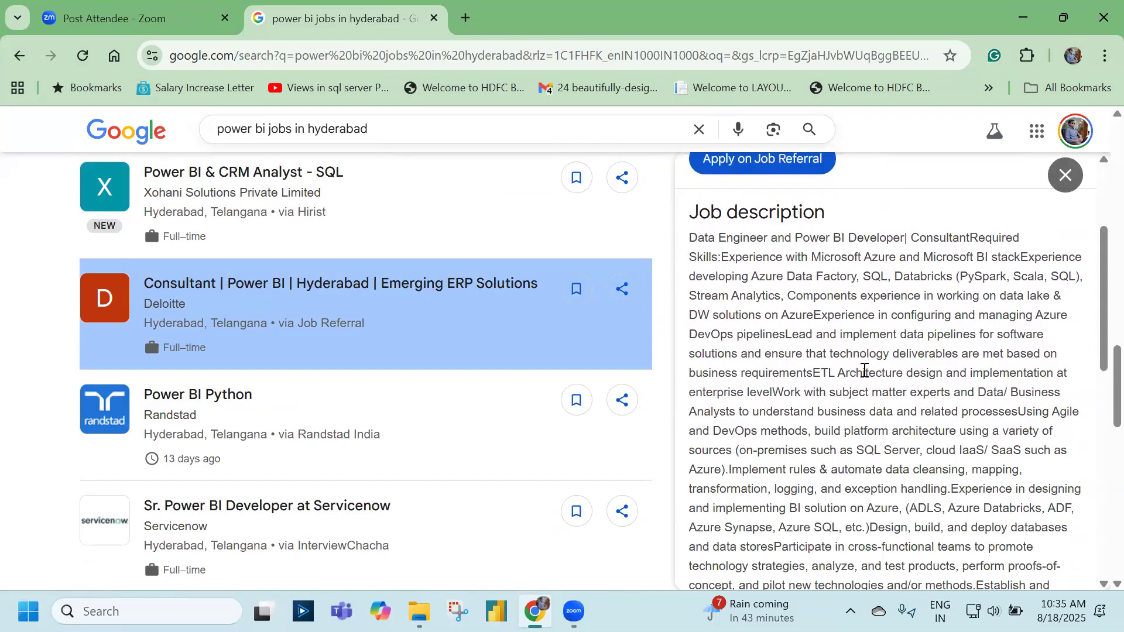
Highlight the Azure SQL and VLOOKUPs skills in the Deloitte consultant posting's description.
scroll(864, 369, down, 3)
drag(812, 351, 843, 348)
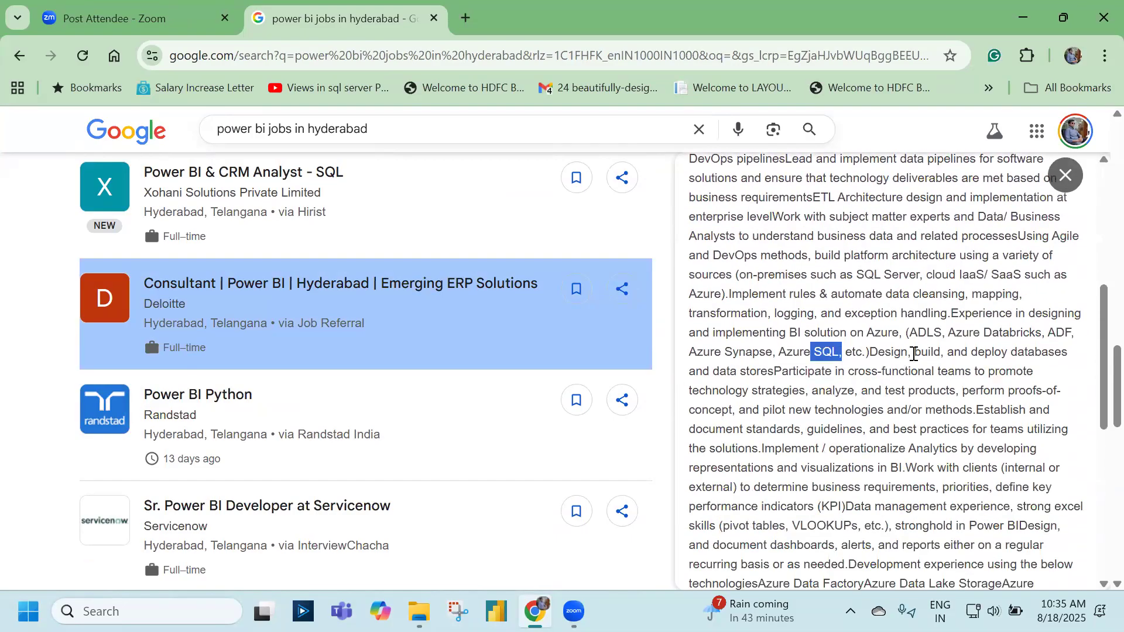
scroll(913, 353, down, 2)
click(841, 439)
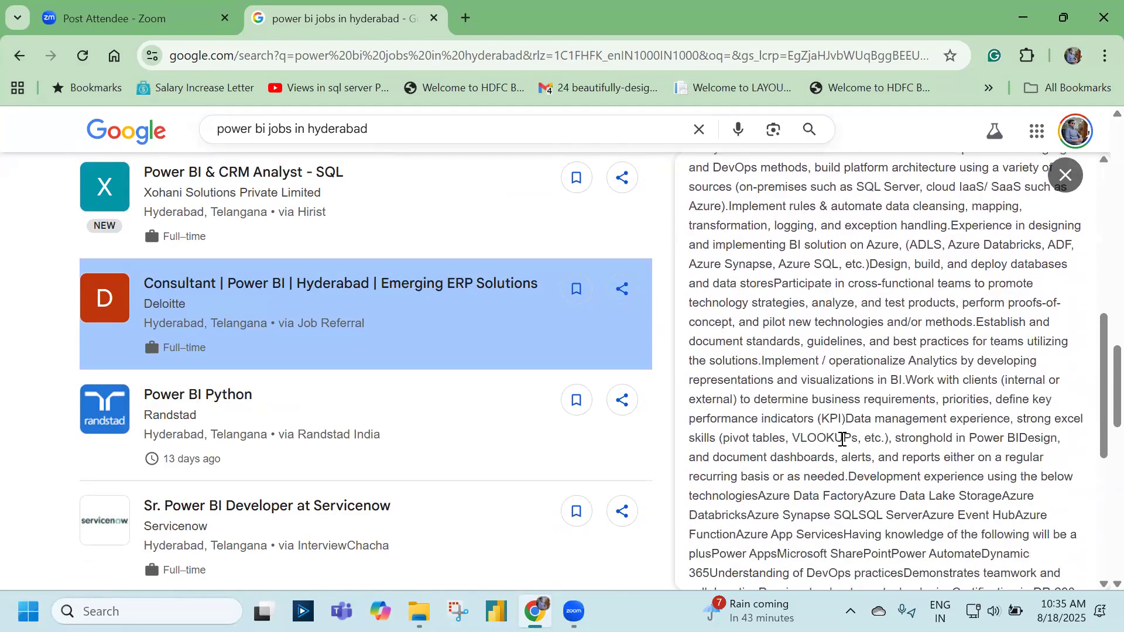
drag(799, 439, 858, 443)
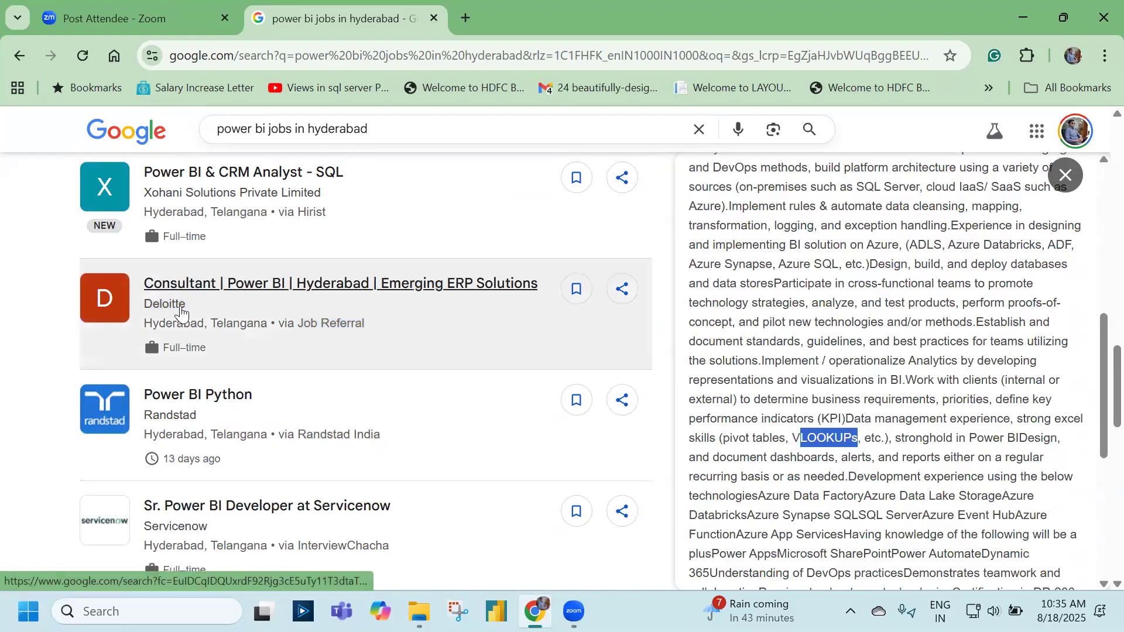
Open ValueLabs' Technical Lead - Power BI with SQL posting listed via Shine.
scroll(228, 351, down, 3)
scroll(281, 369, down, 2)
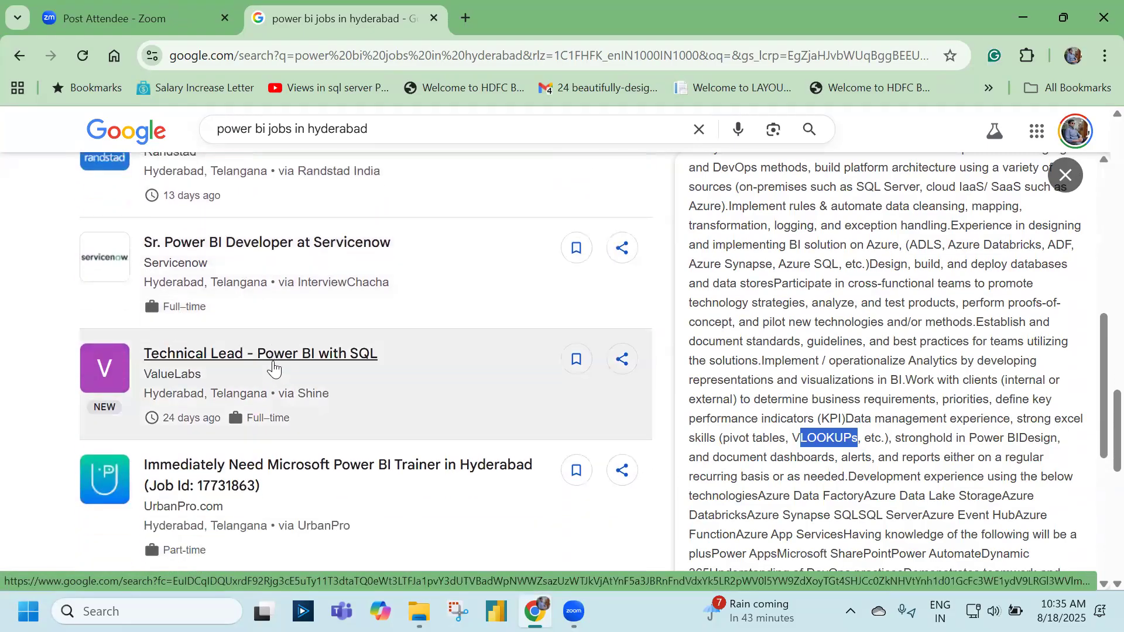
click(276, 358)
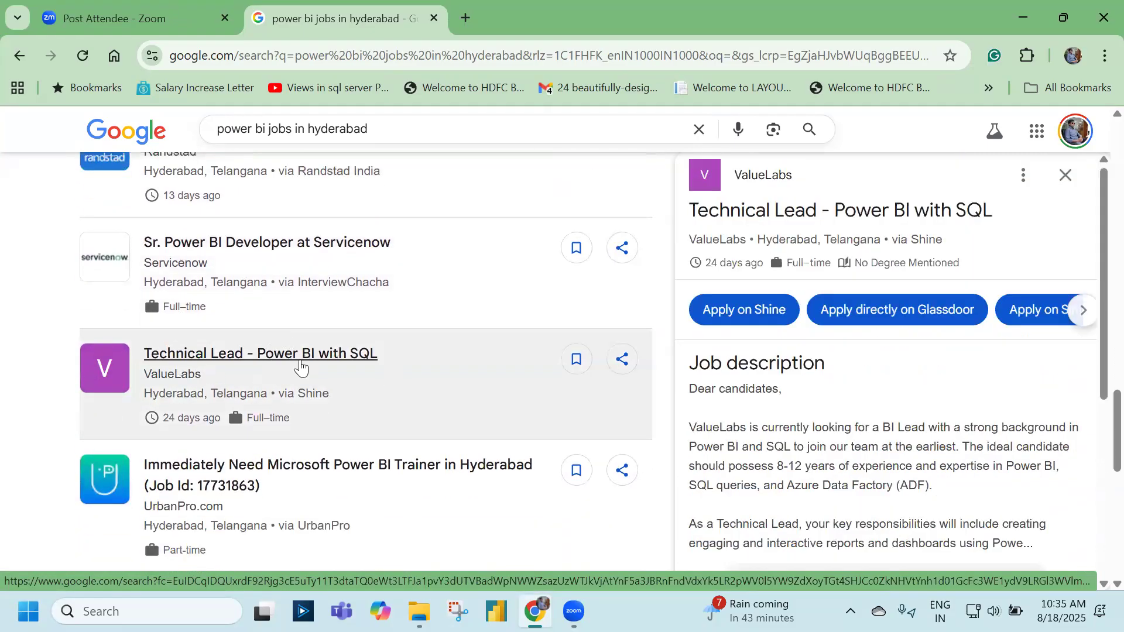
Open Deloitte's Datamart and Reporting Analytics (Tableau/PowerBI & SQL) Analyst posting and examine the responsibilities and required qualifications in its full description.
scroll(354, 360, down, 3)
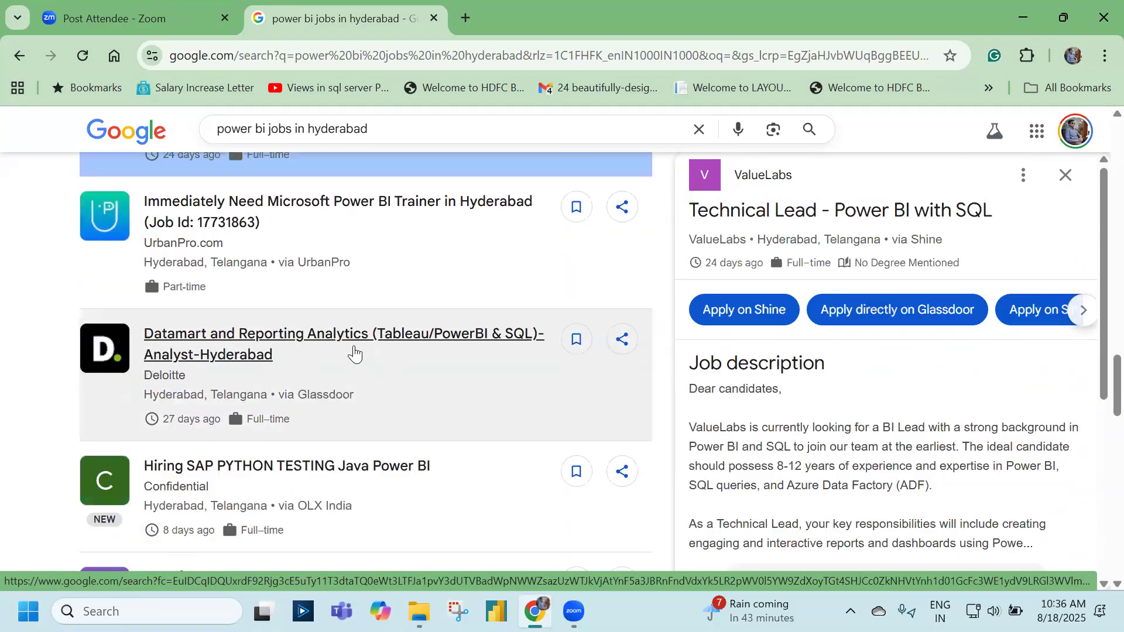
click(343, 340)
scroll(759, 346, down, 5)
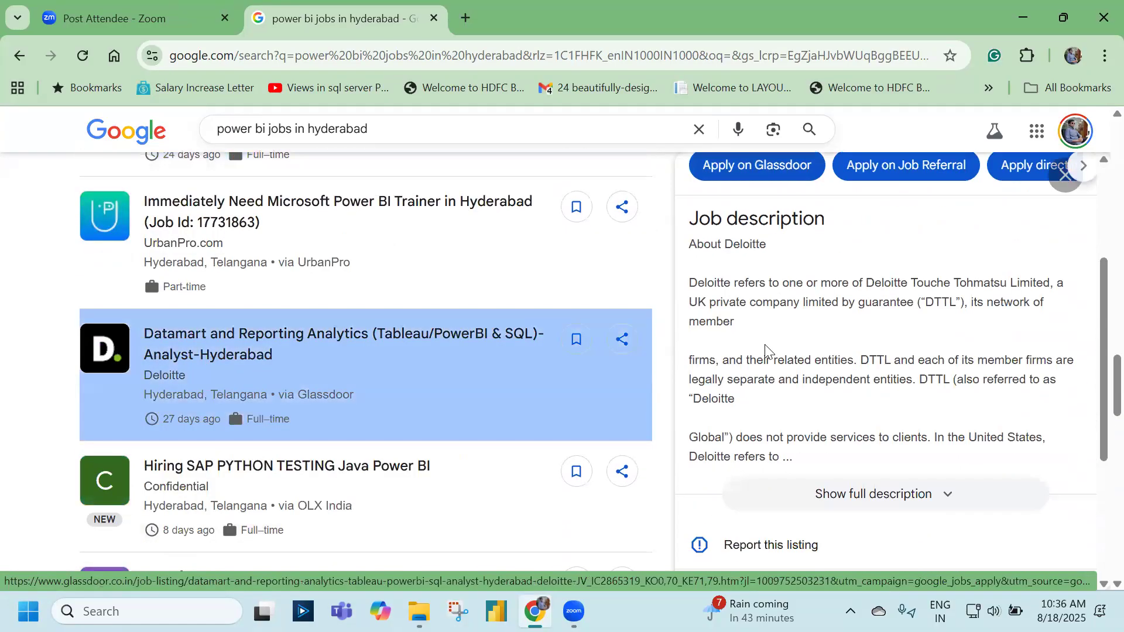
click(897, 422)
scroll(898, 371, down, 4)
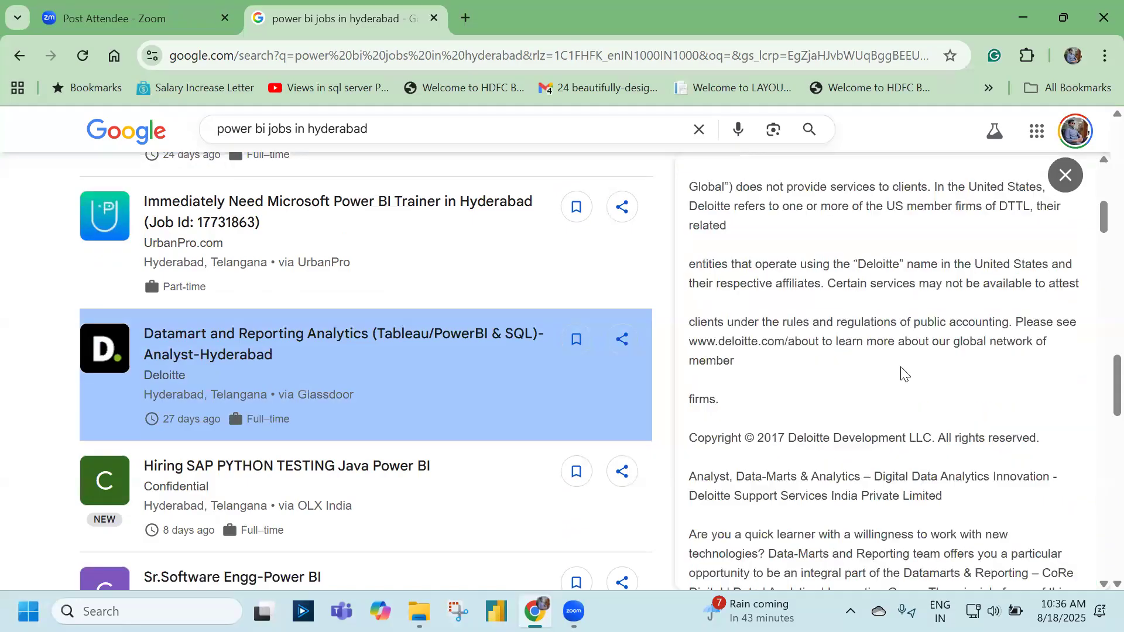
scroll(875, 369, up, 6)
scroll(874, 369, up, 1)
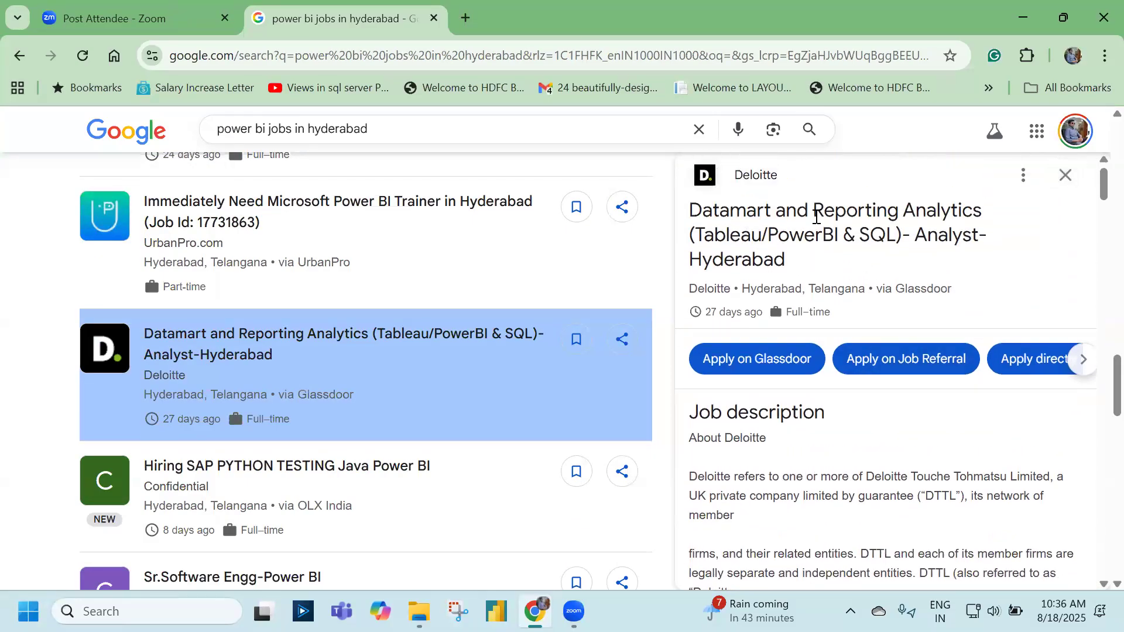
scroll(851, 357, down, 10)
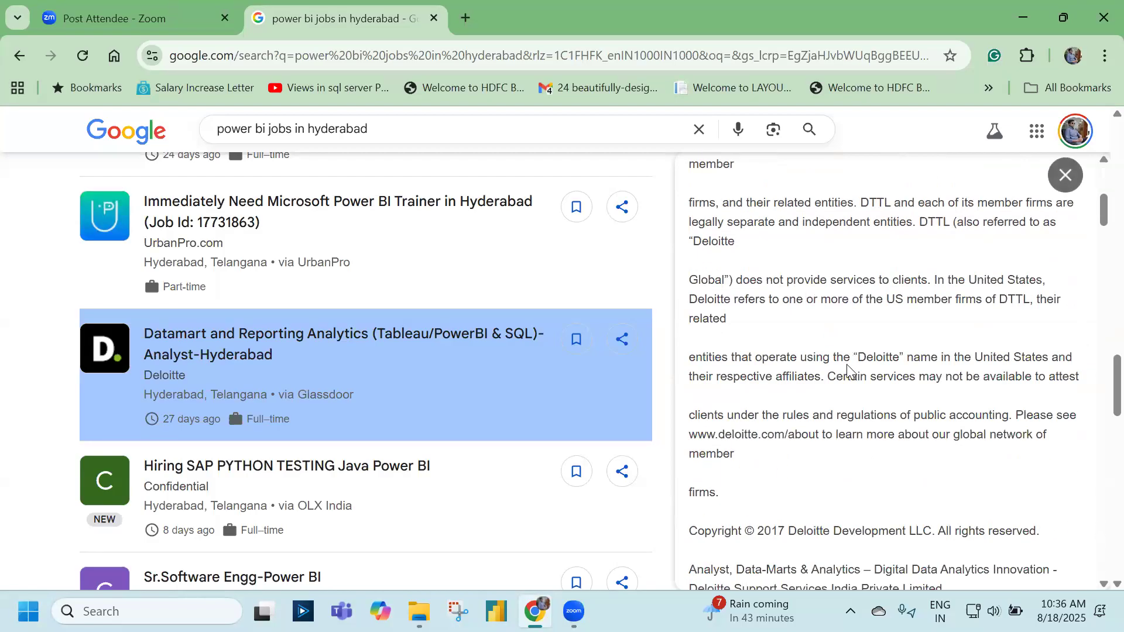
scroll(849, 371, down, 5)
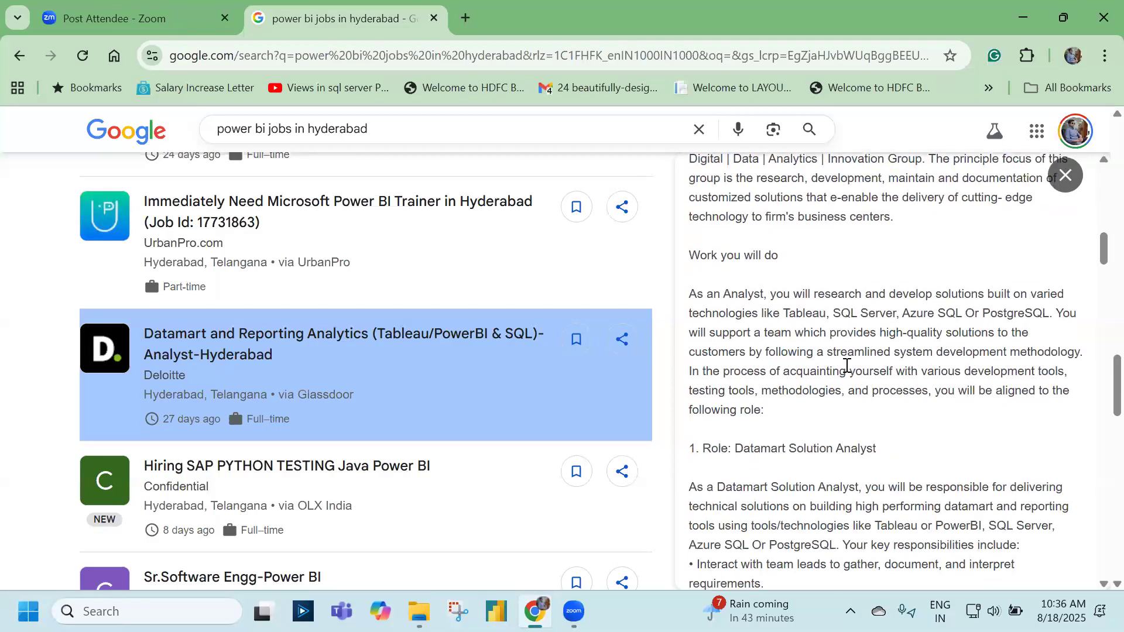
scroll(846, 366, down, 1)
scroll(847, 366, down, 5)
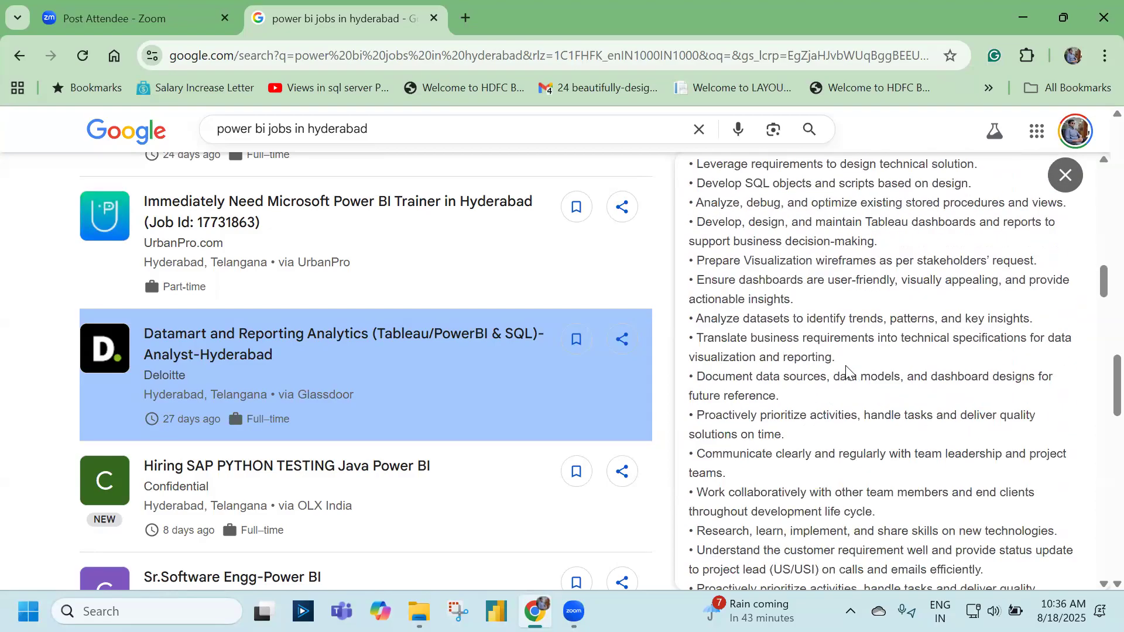
scroll(846, 368, down, 6)
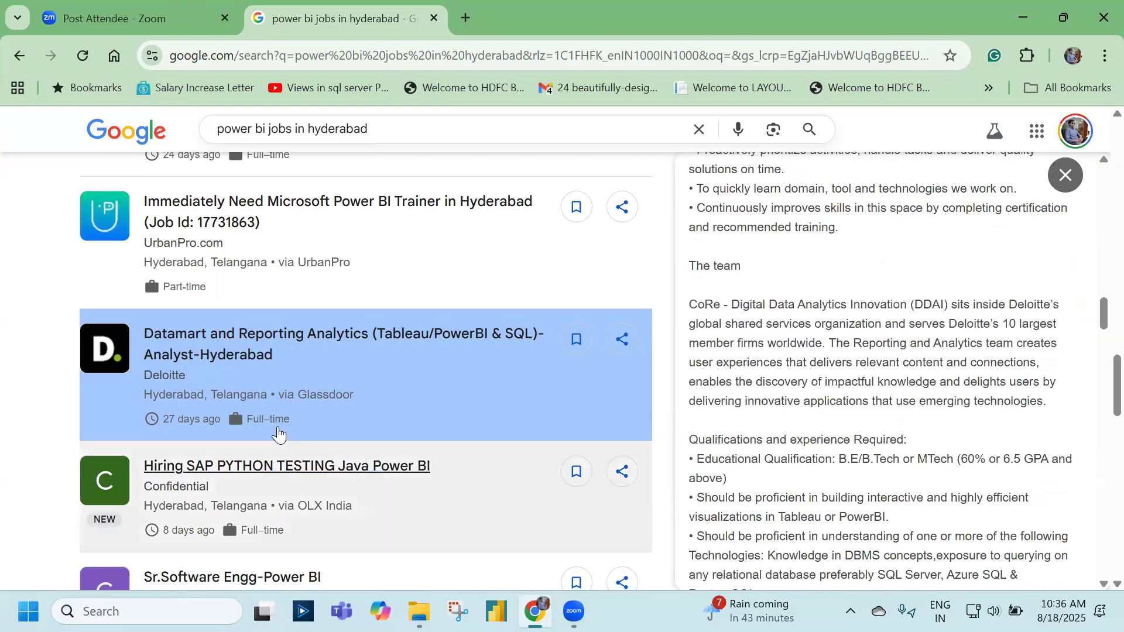
Open Strattek Consulting's Power BI Solution Architect posting and view its job description.
scroll(278, 433, down, 4)
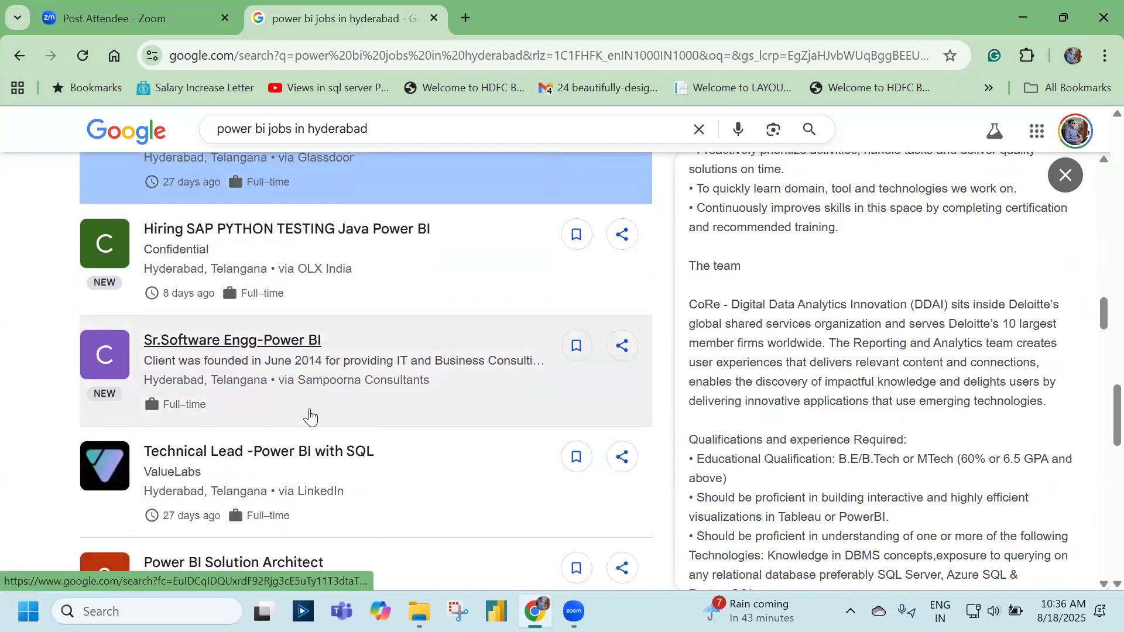
scroll(284, 328, down, 2)
scroll(269, 396, down, 1)
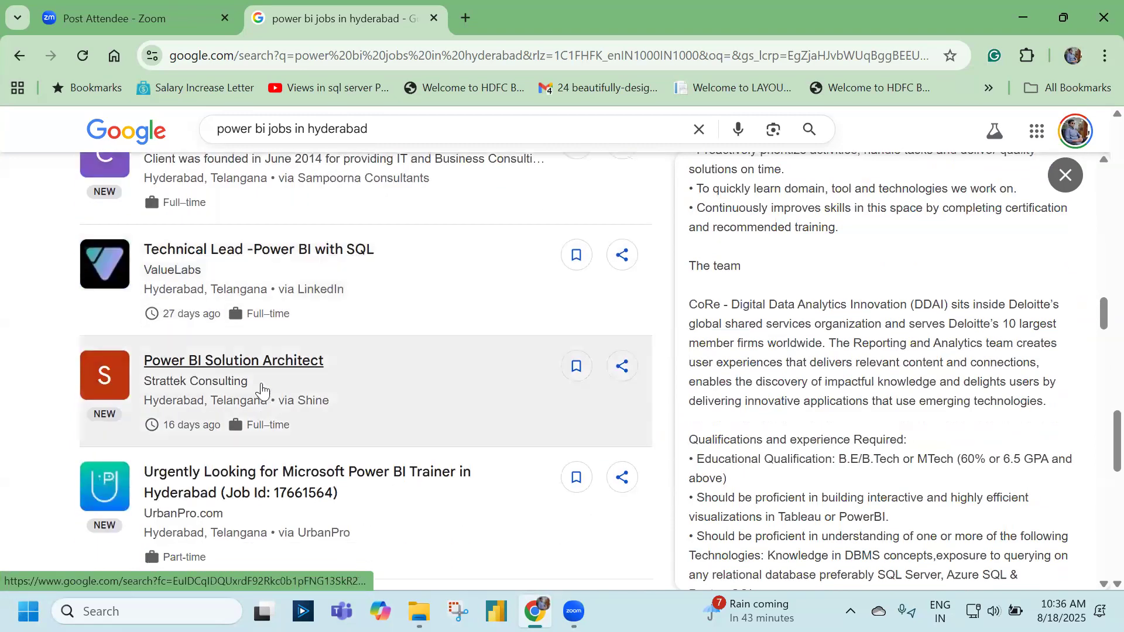
click(327, 361)
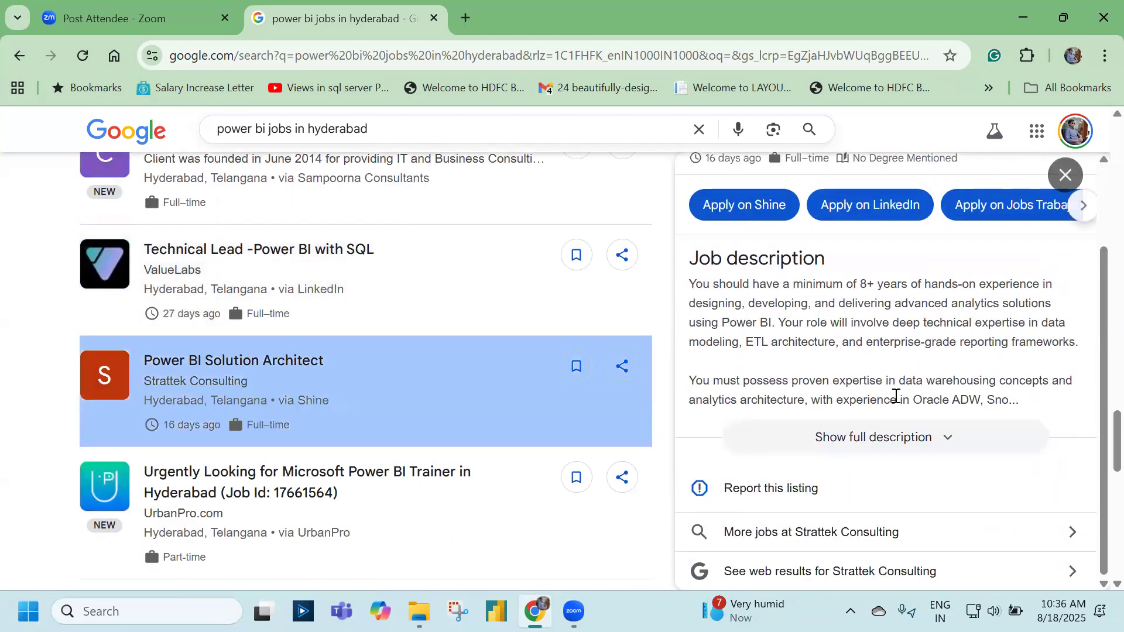
Open IITJobs Inc's power bi posting further along the job list and expand its full description.
scroll(262, 392, down, 3)
scroll(263, 392, down, 4)
scroll(267, 374, down, 3)
scroll(214, 265, up, 1)
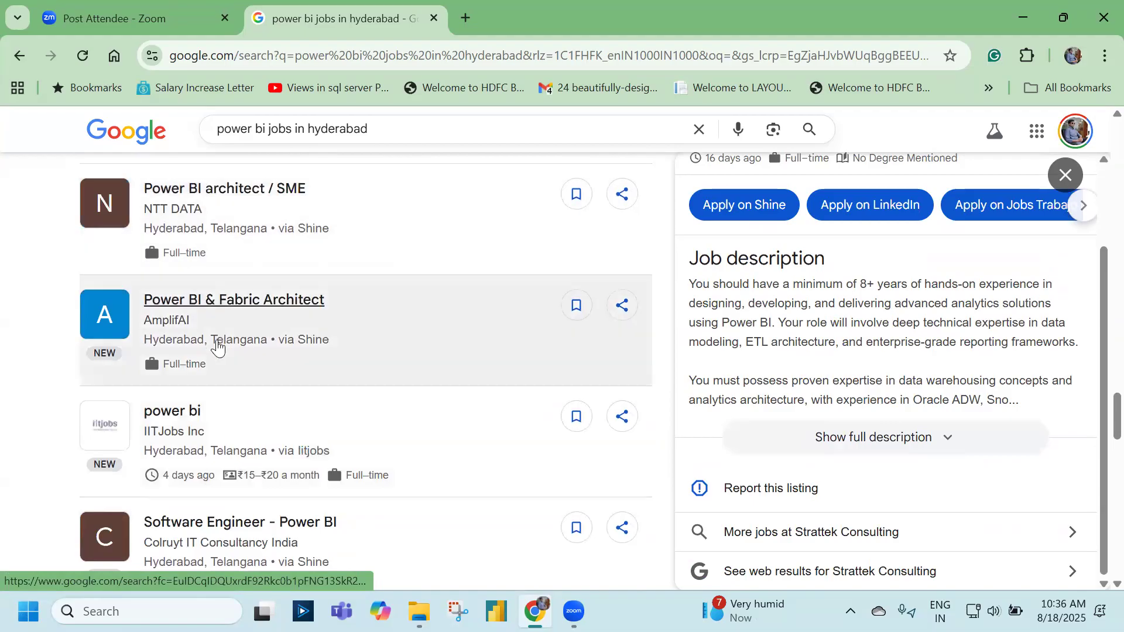
scroll(199, 339, down, 2)
click(183, 339)
scroll(209, 458, down, 3)
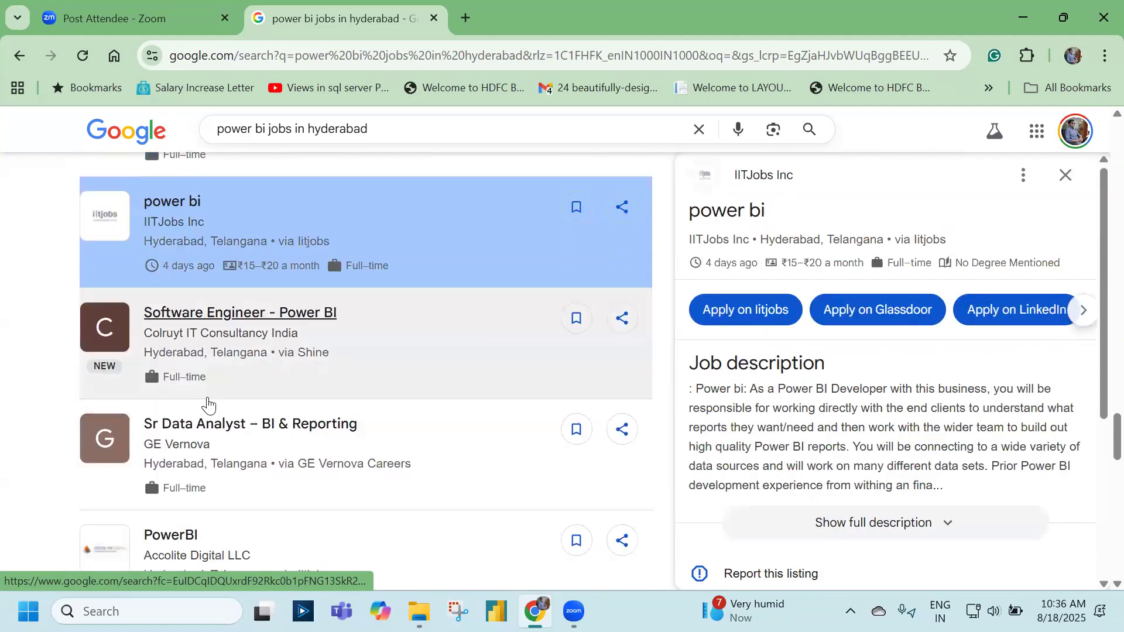
click(903, 522)
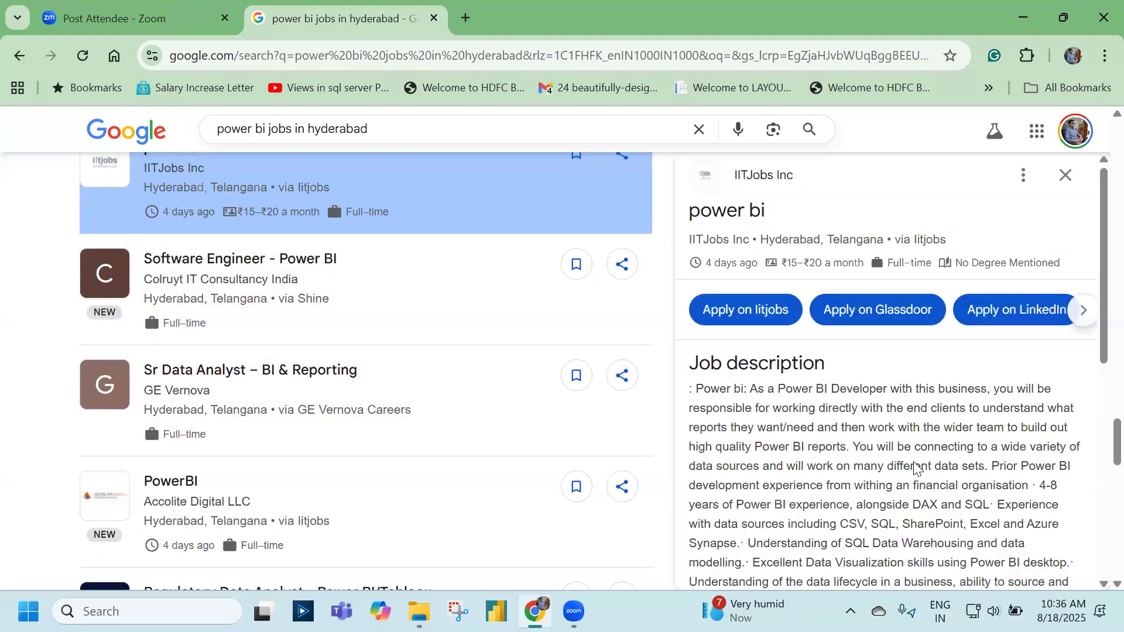
Highlight the SQL data source and data warehousing requirements in the IITJobs Inc description.
scroll(884, 397, down, 3)
drag(879, 349, 889, 349)
scroll(752, 405, down, 3)
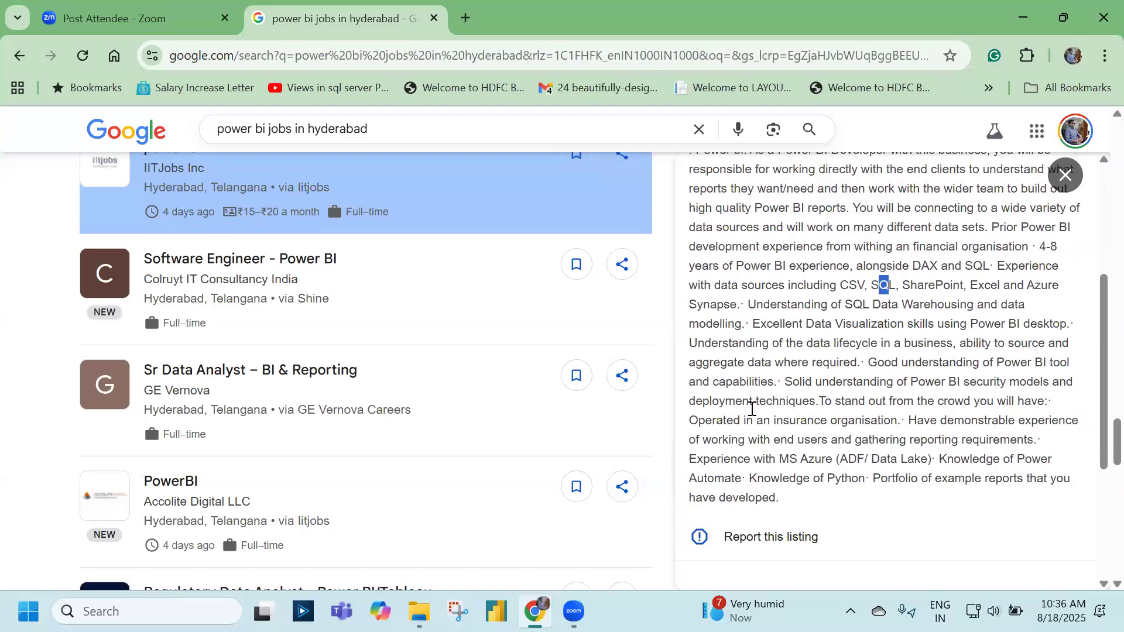
drag(813, 299, 931, 281)
click(887, 408)
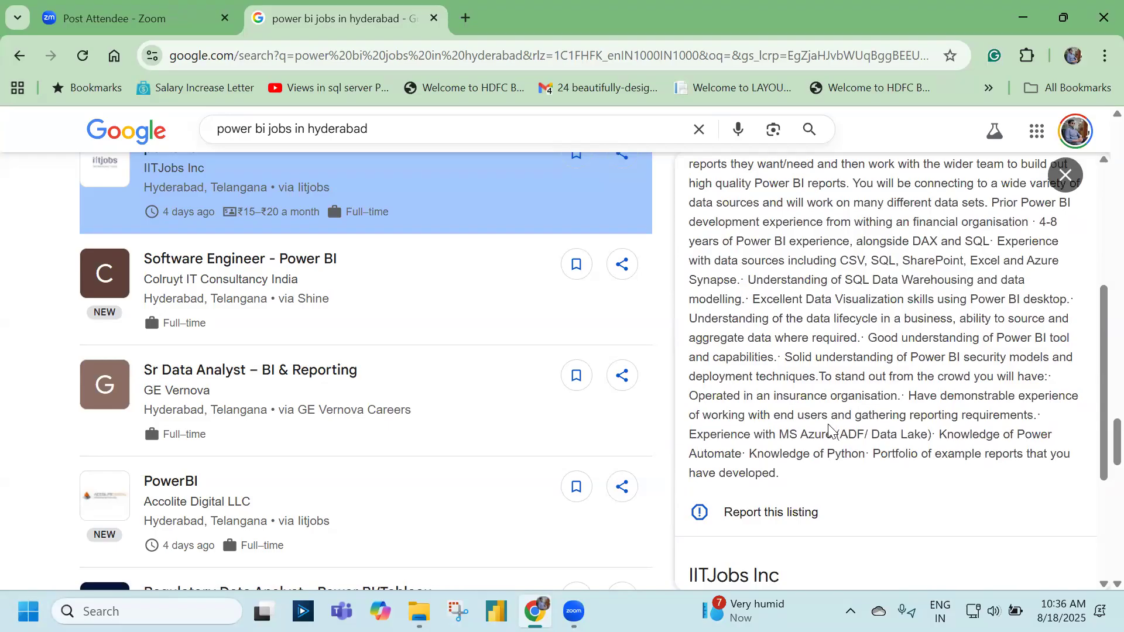
Browse further through the job list, open Genpact's Lead consultant-Power BI posting, and expand its full description.
scroll(830, 431, up, 5)
scroll(306, 495, down, 3)
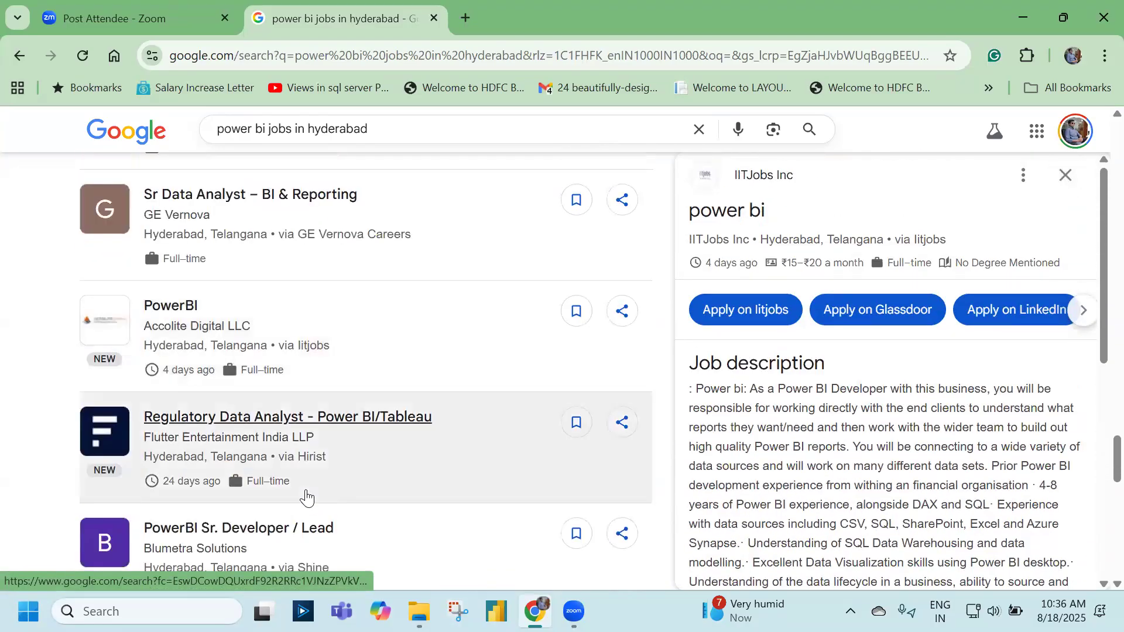
scroll(306, 498, down, 6)
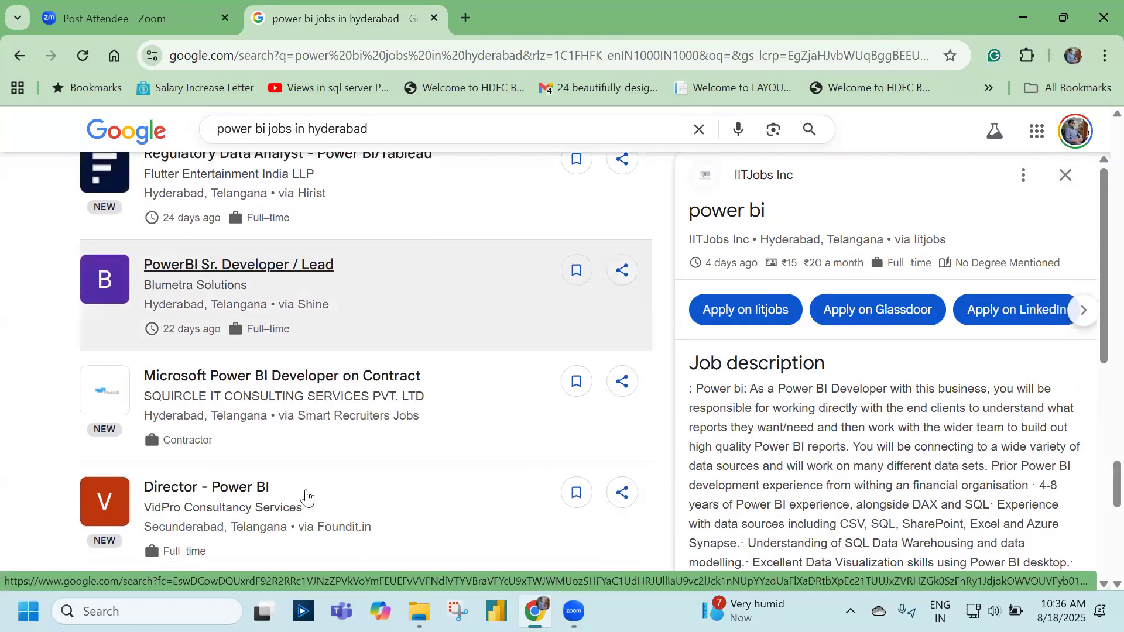
scroll(305, 494, down, 5)
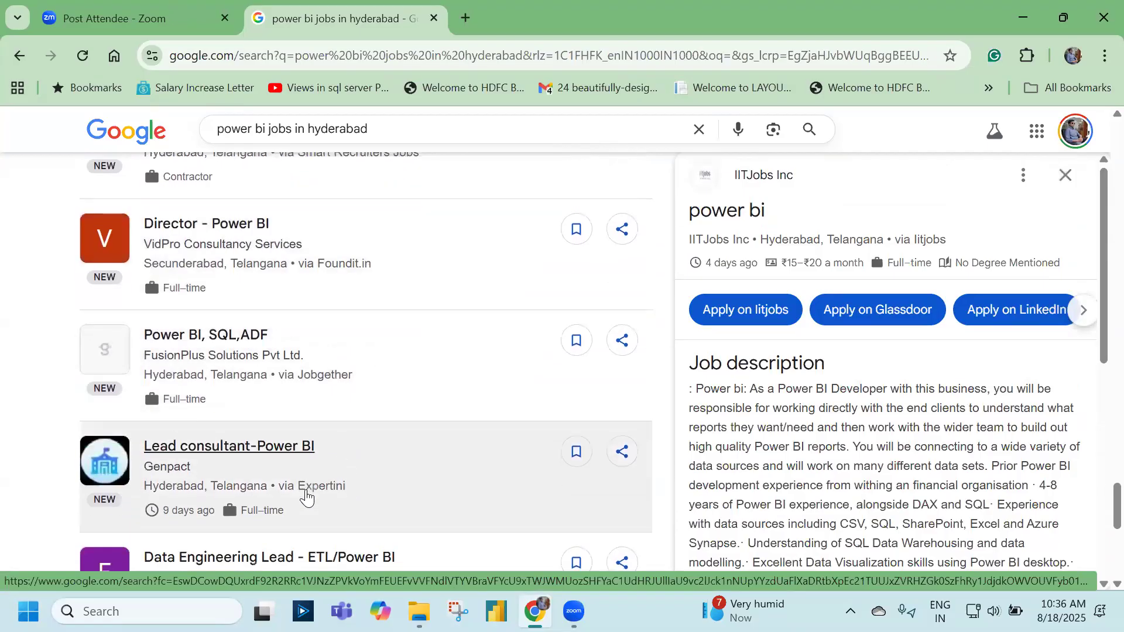
click(270, 361)
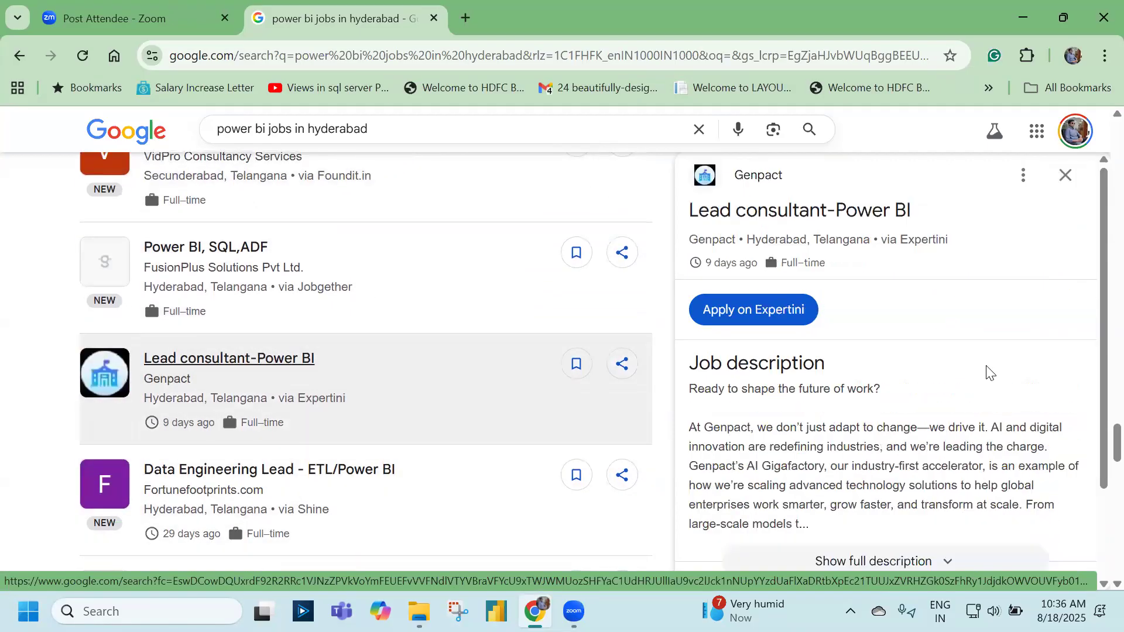
scroll(937, 391, down, 3)
click(931, 386)
Highlight the DAX requirement in the responsibilities of Genpact's Lead consultant-Power BI posting.
scroll(886, 351, down, 3)
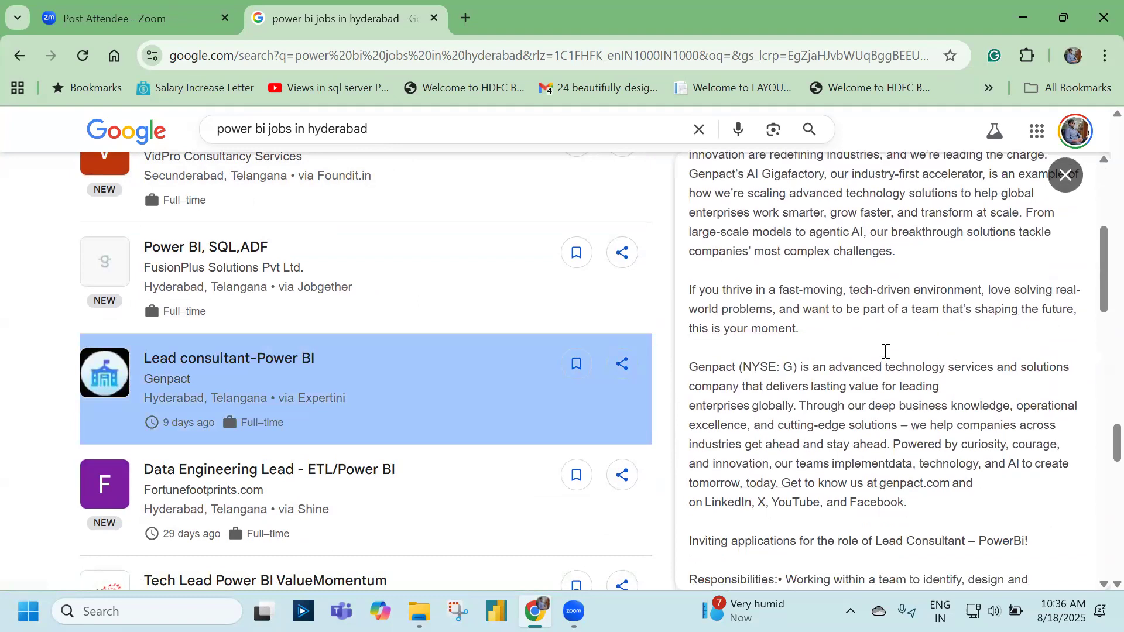
scroll(897, 385, down, 5)
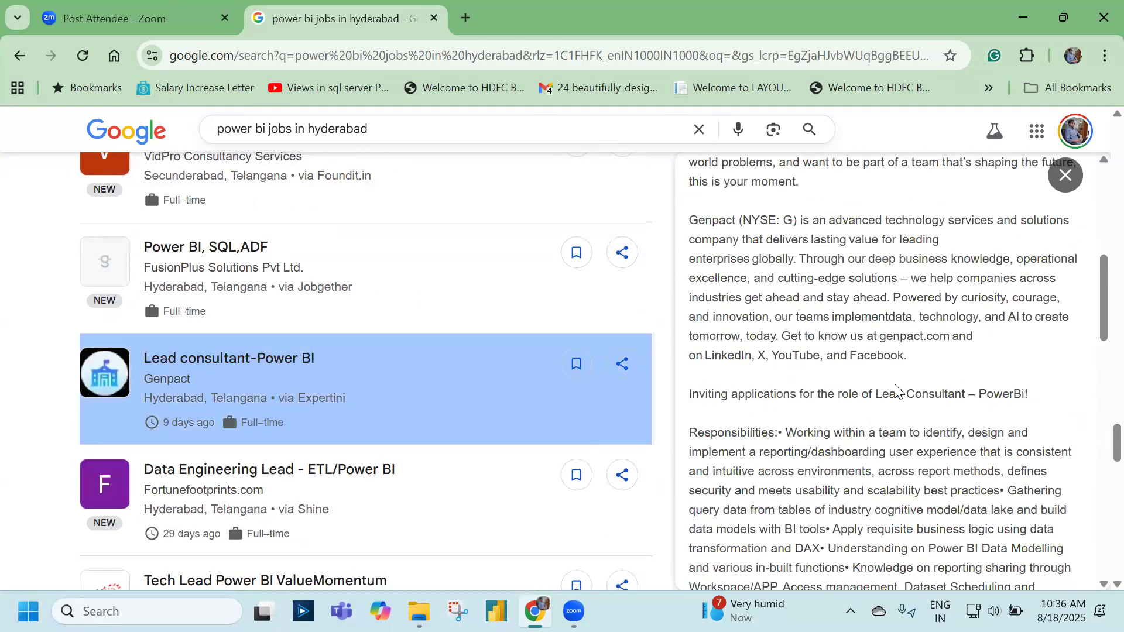
drag(778, 376, 823, 381)
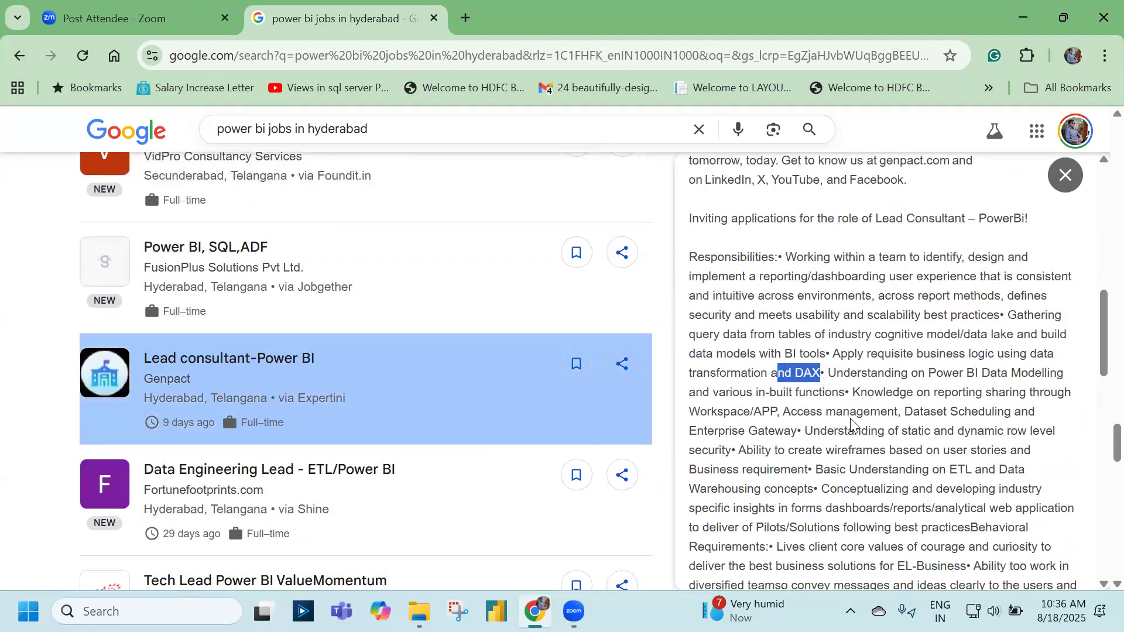
Highlight SQL and MS Excel in the Genpact posting's minimum qualifications, and "Power BI" in its job title.
scroll(849, 424, down, 3)
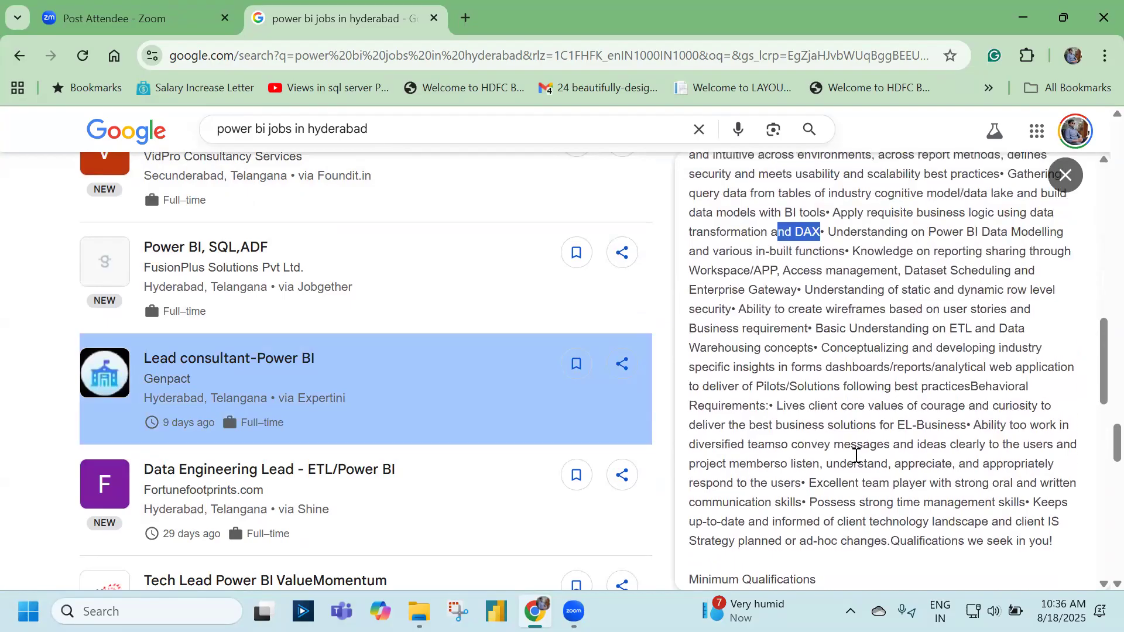
scroll(856, 456, down, 5)
drag(860, 379, 954, 379)
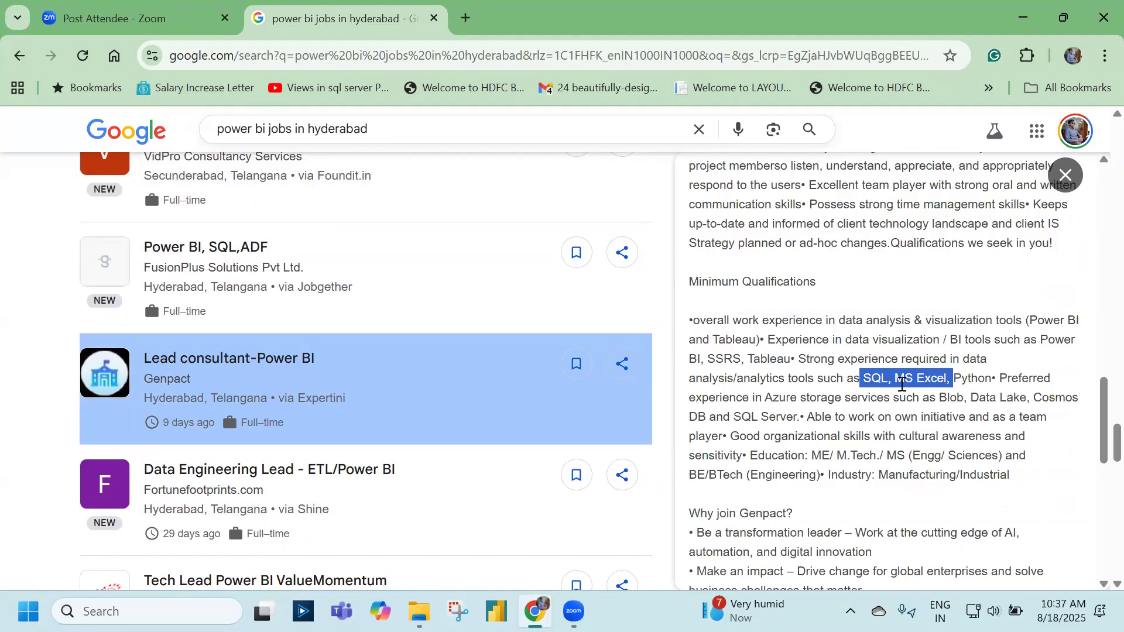
scroll(902, 384, up, 10)
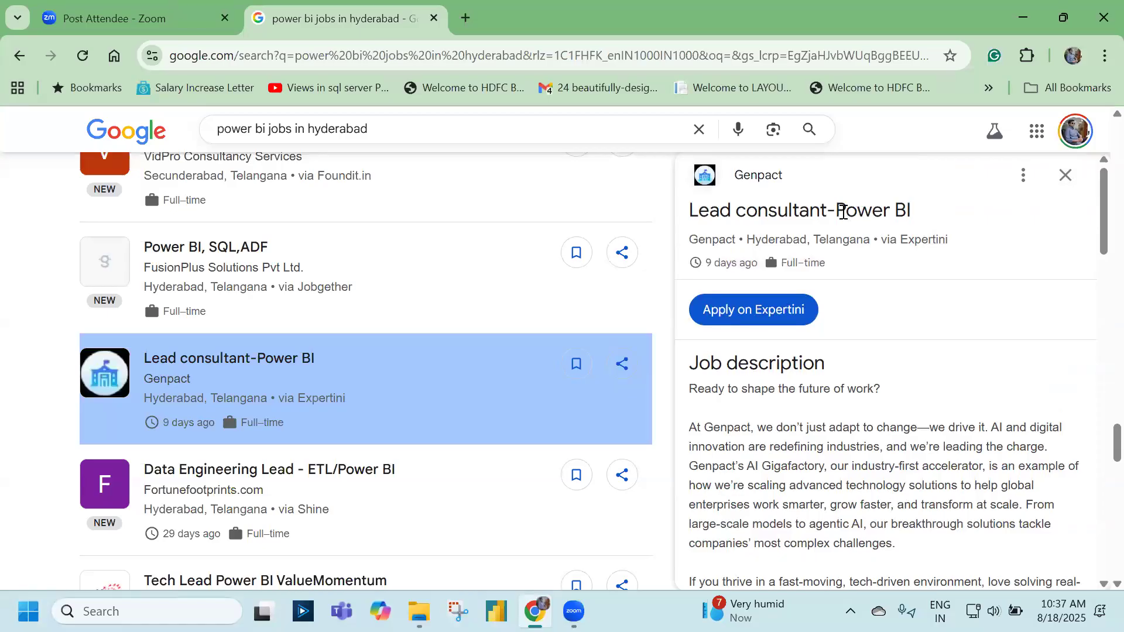
drag(835, 209, 931, 212)
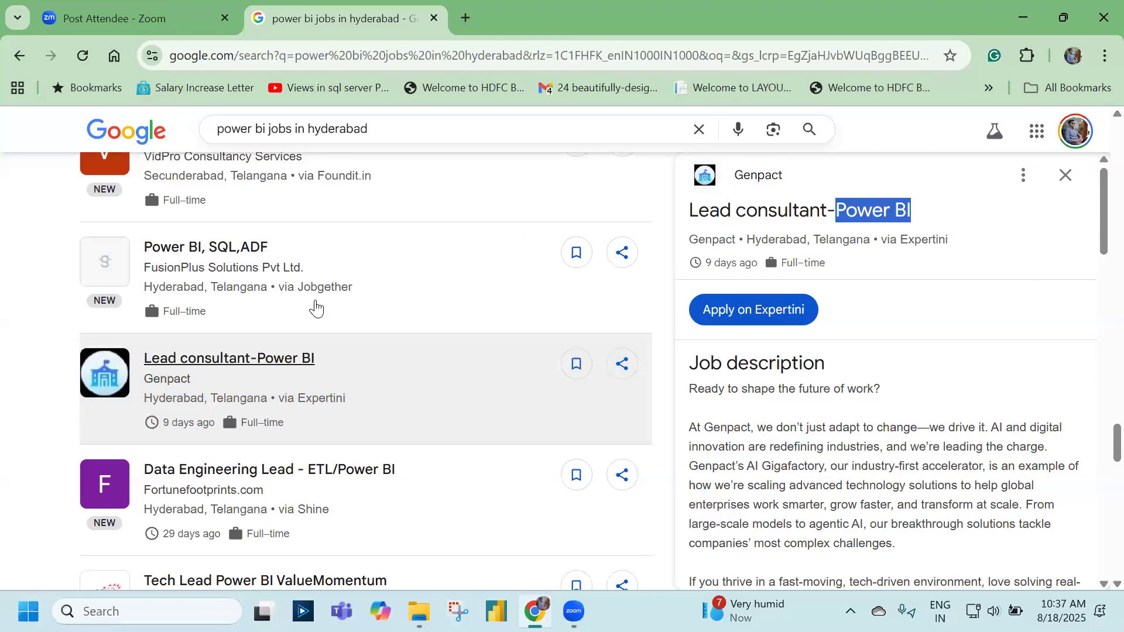
Browse further down the Power BI job list and minimize the browser to show the desktop.
scroll(316, 304, down, 15)
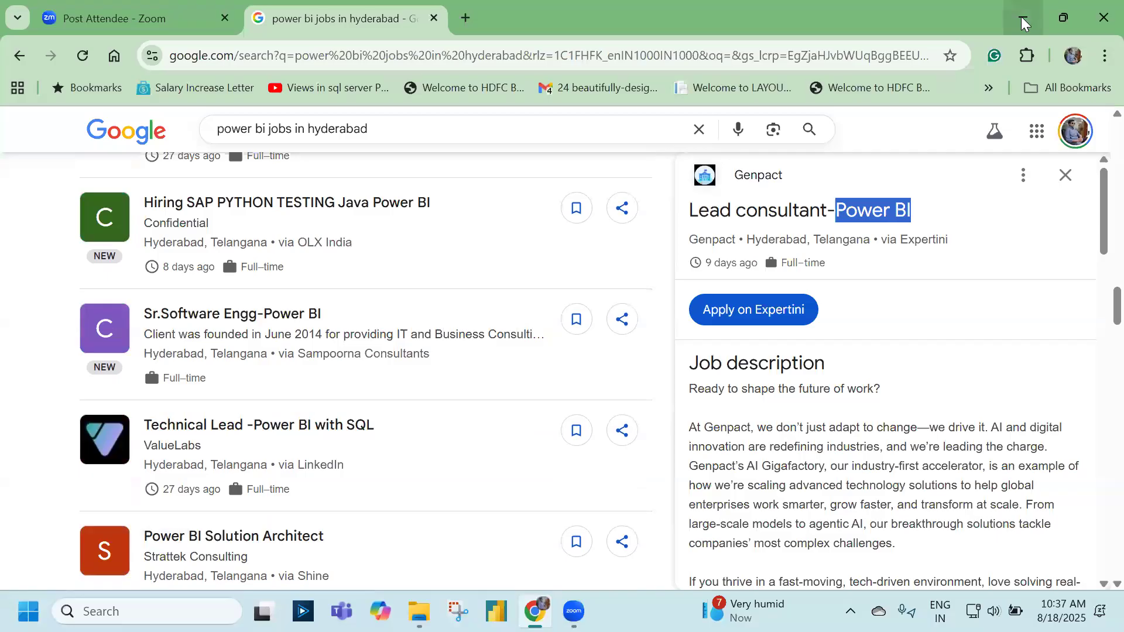
click(1021, 17)
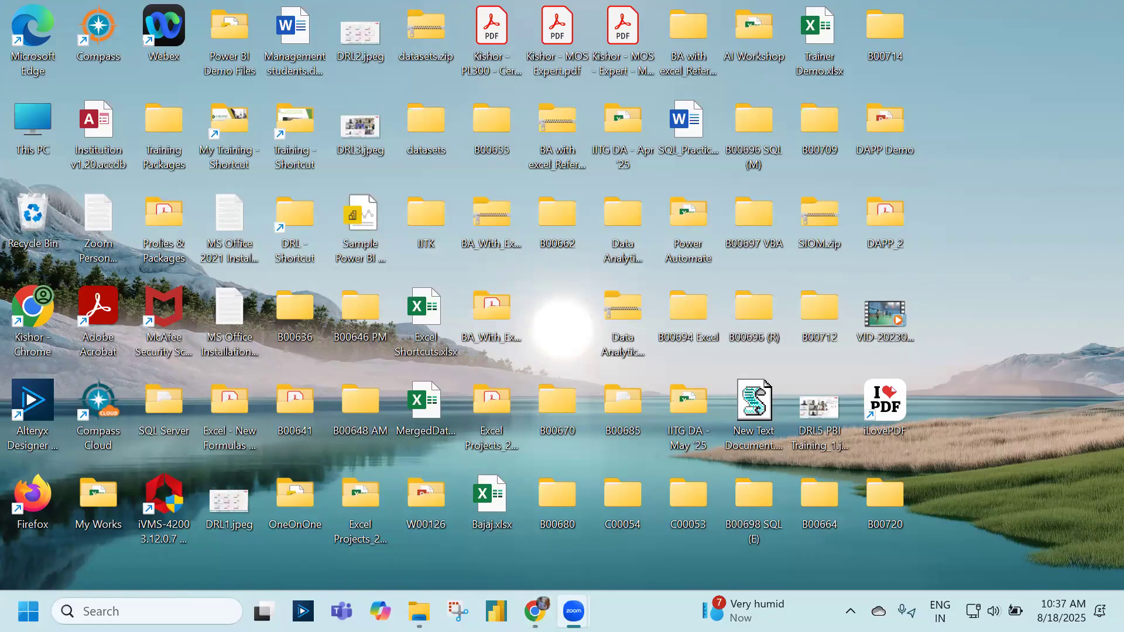
right_click(973, 164)
click(842, 294)
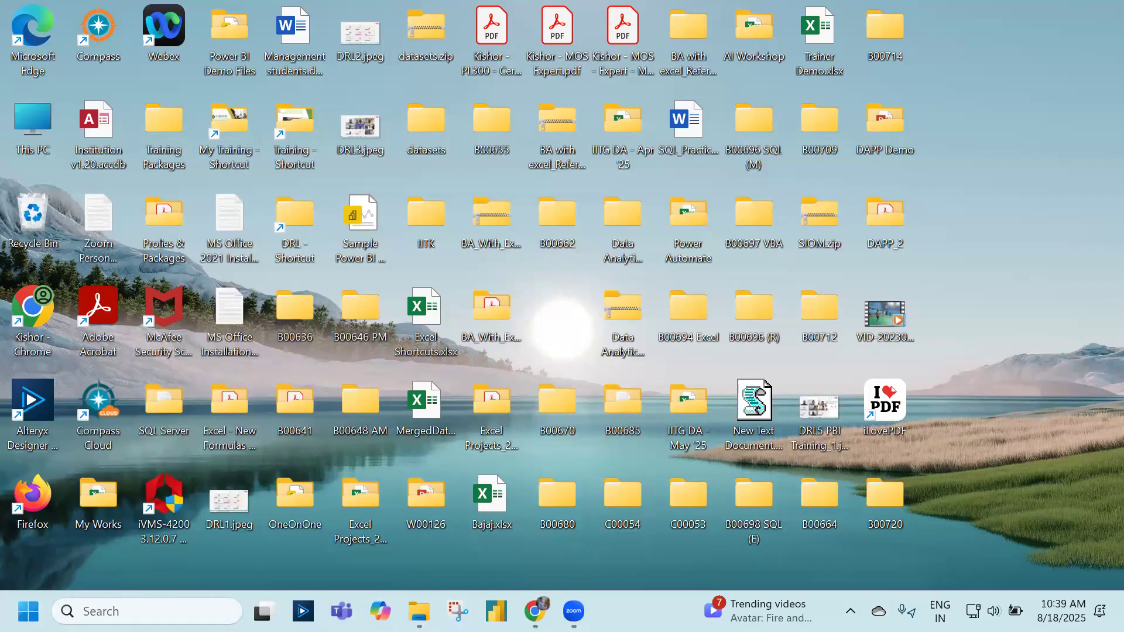
Open the Data Analytics & Reporting Profile Roles PDF from the 01_Reporting & Analytics Roles folder and hide the All tools pane.
click(419, 612)
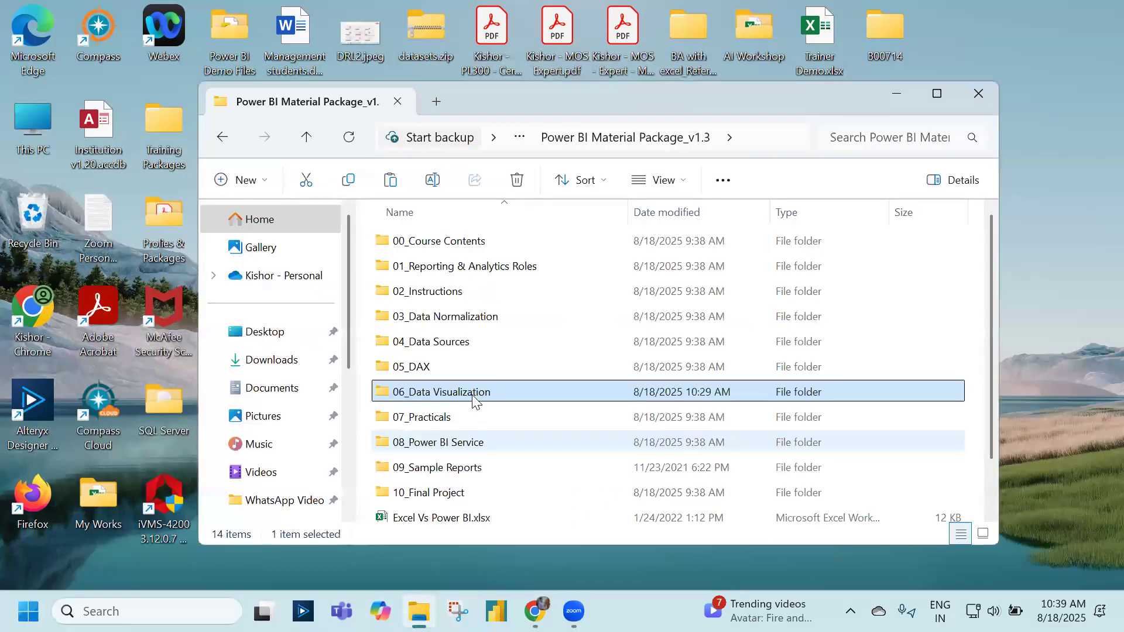
click(456, 264)
double_click(456, 257)
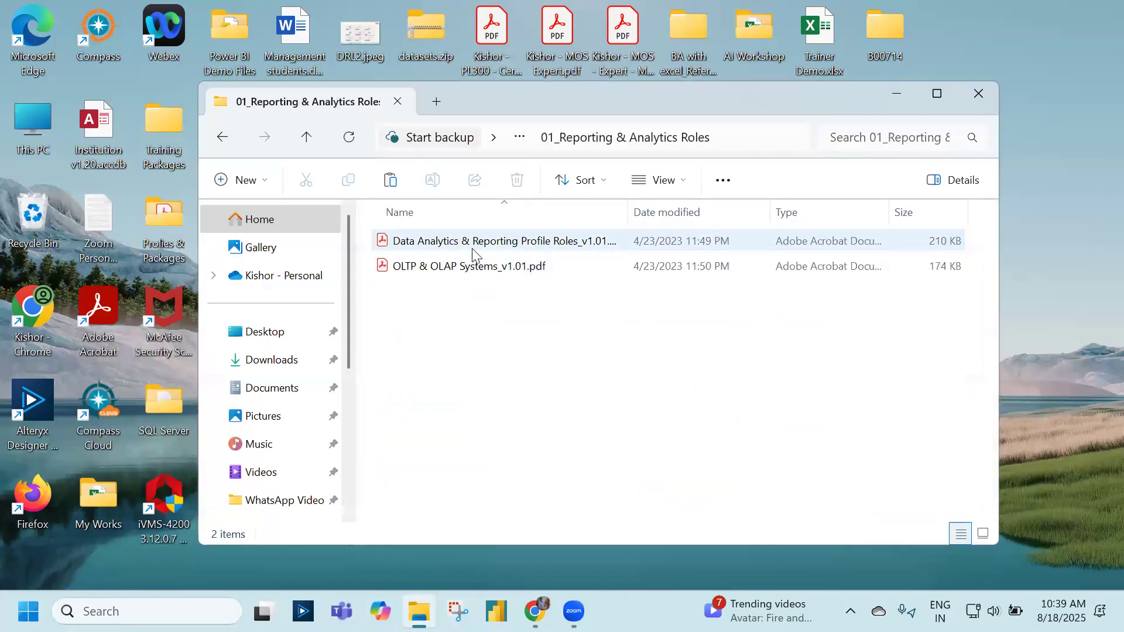
double_click(471, 248)
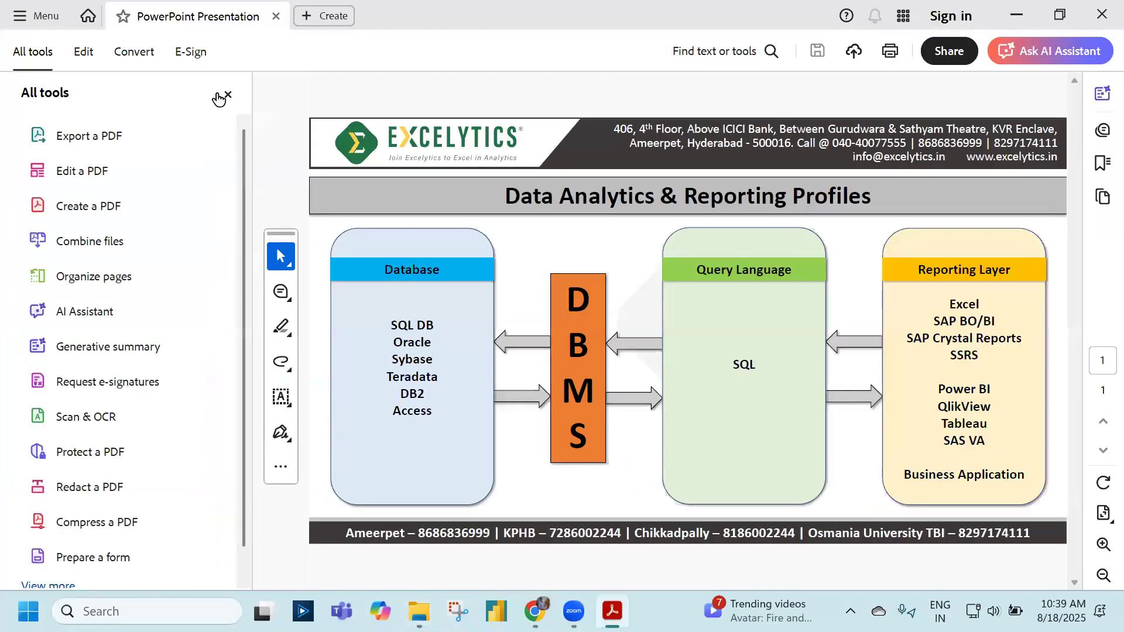
click(225, 93)
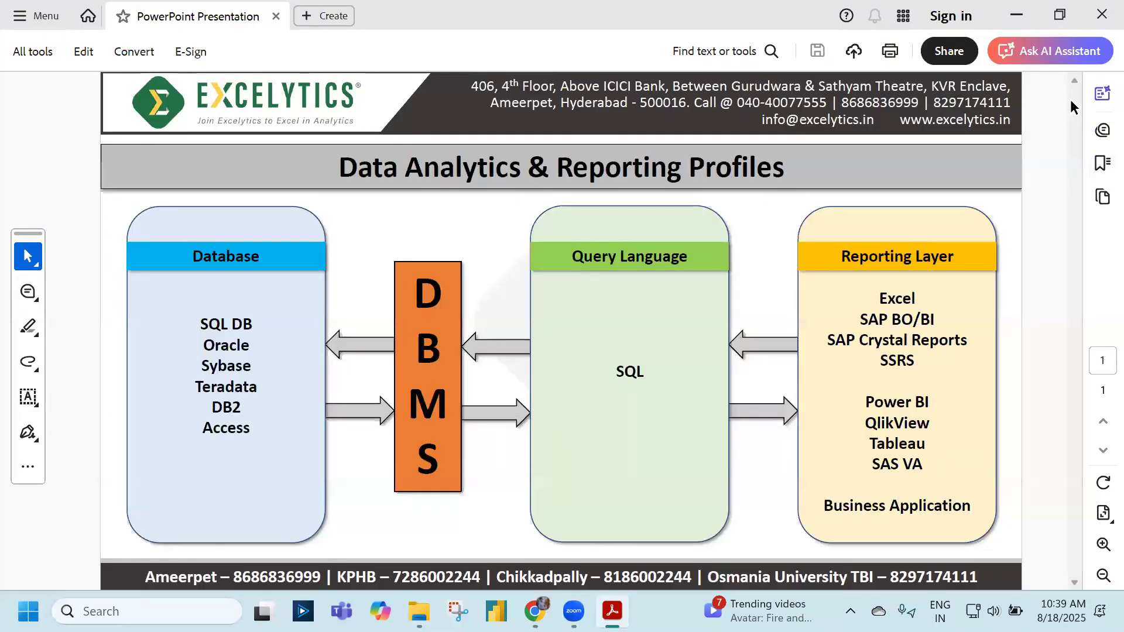
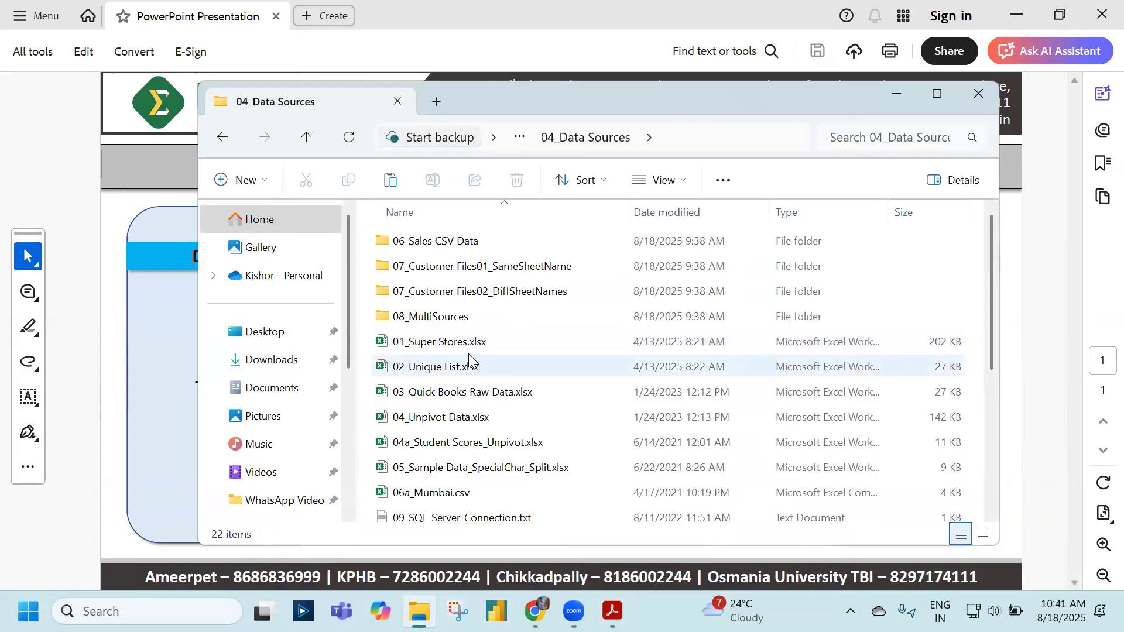
Open 01_Super Stores.xlsx from the 04_Data Sources folder to view its Orders data, and close the workbook.
click(448, 344)
double_click(449, 343)
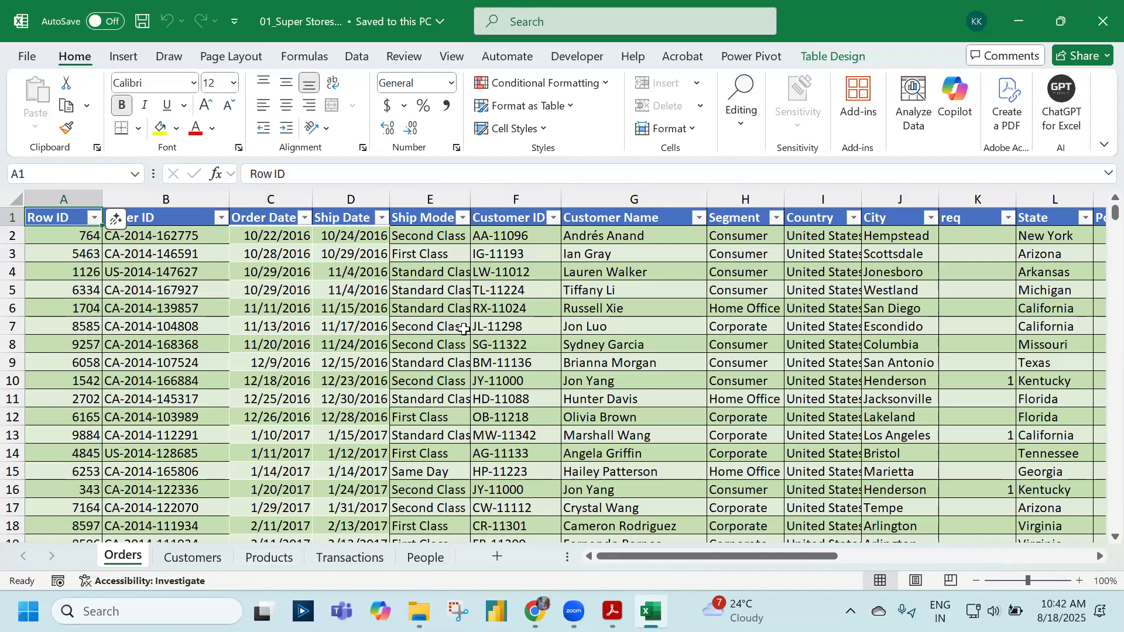
click(1100, 23)
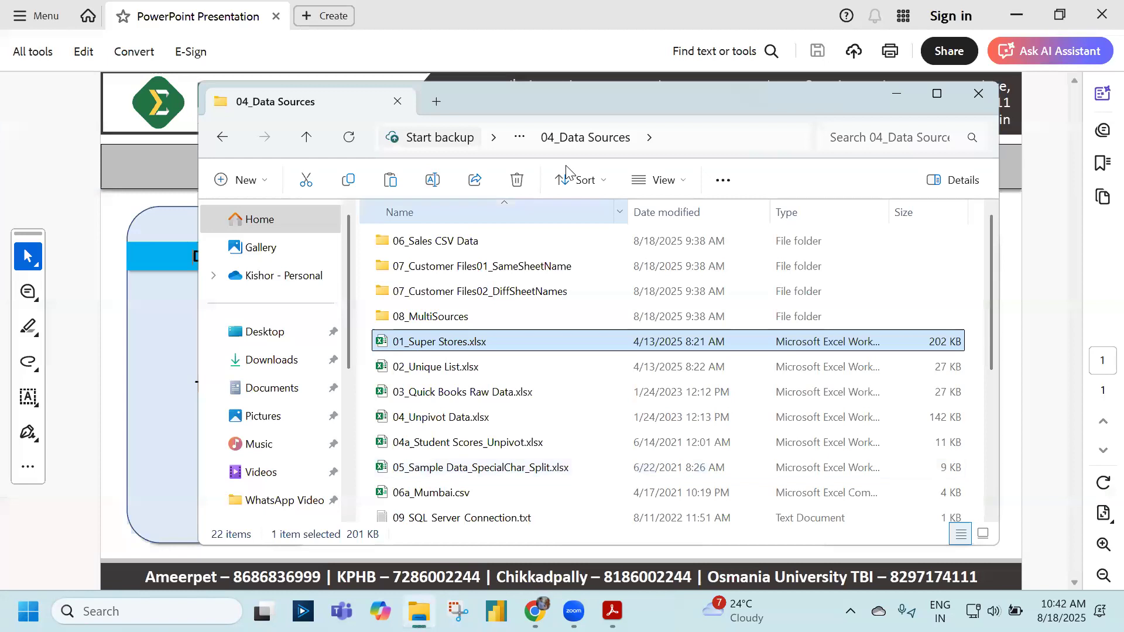
Return to the Power BI Material Package_v1.3 folder and open Data Analysis_Output_v1.0.xlsx from 06_Data Visualization.
click(520, 138)
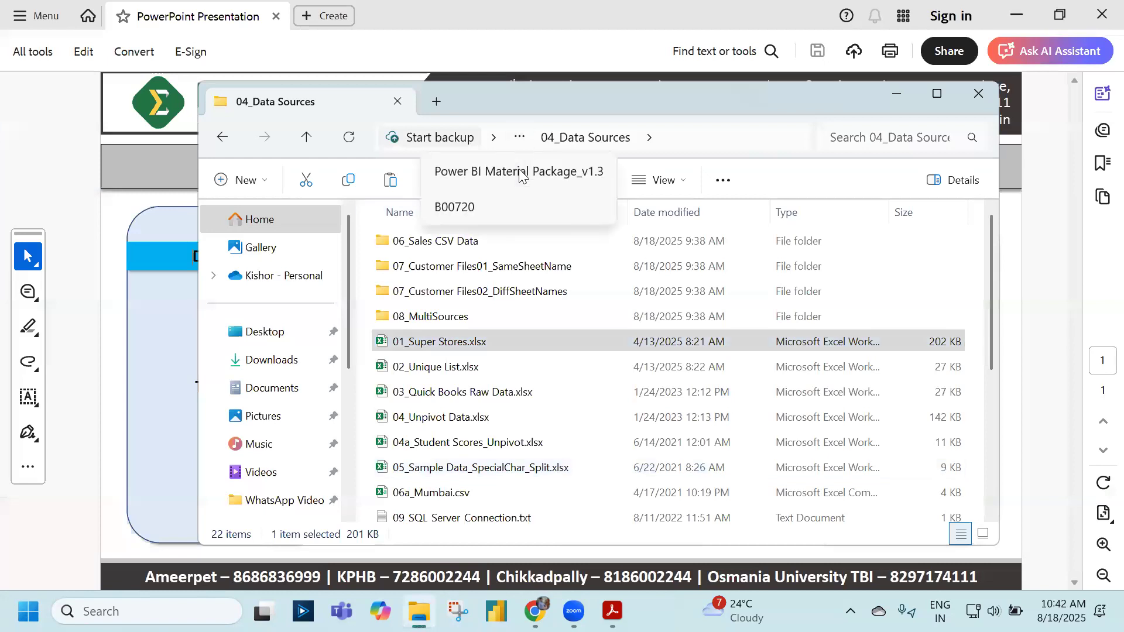
click(523, 176)
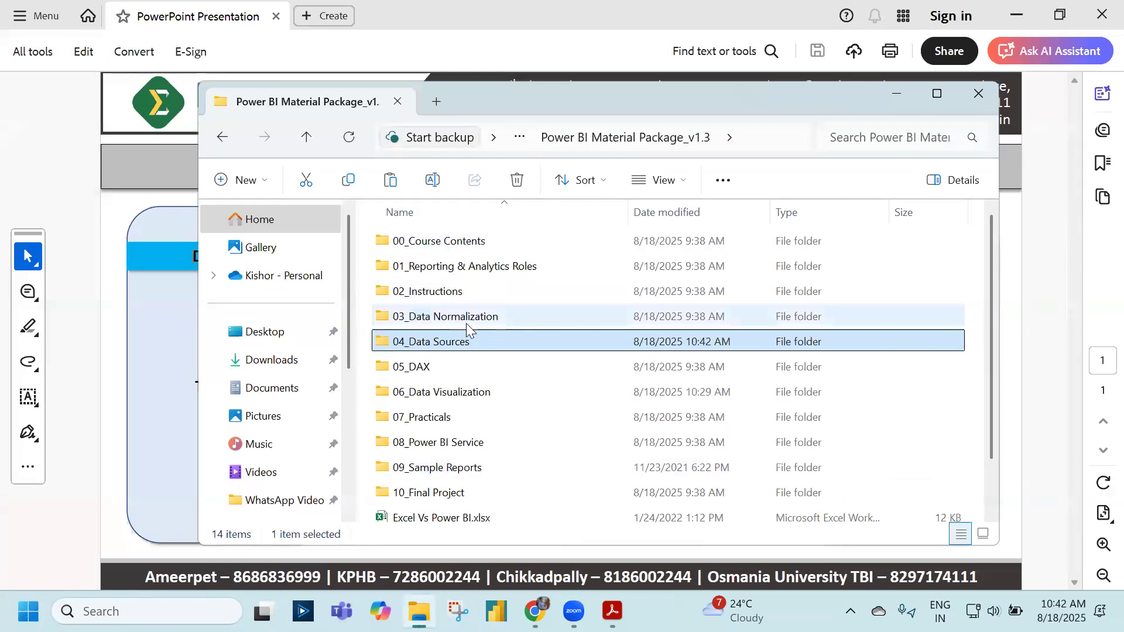
double_click(478, 393)
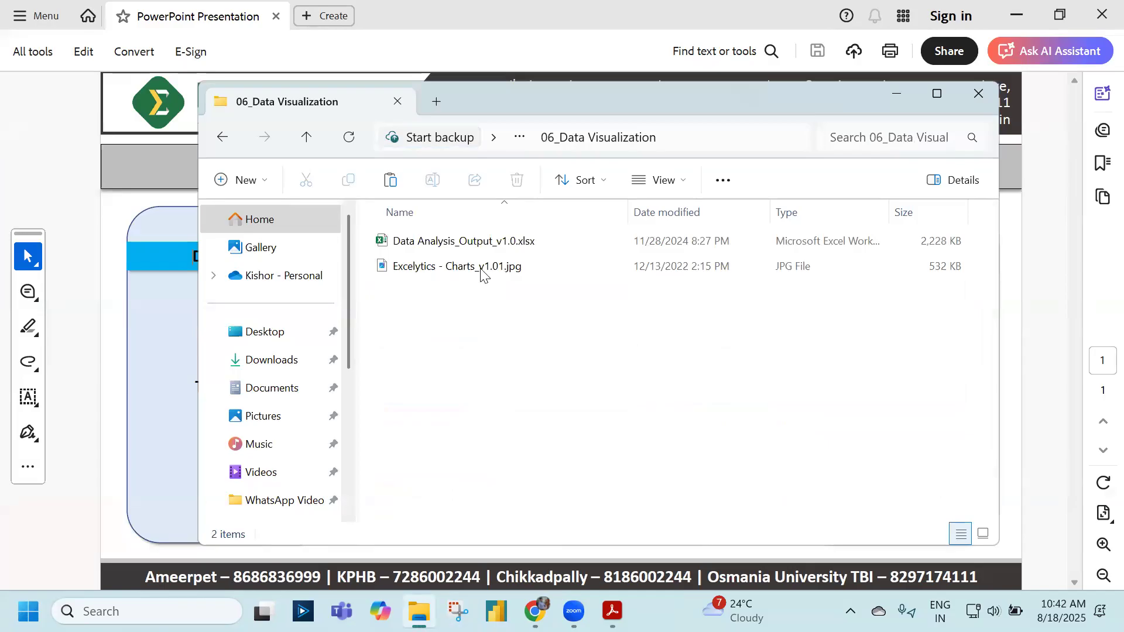
double_click(489, 240)
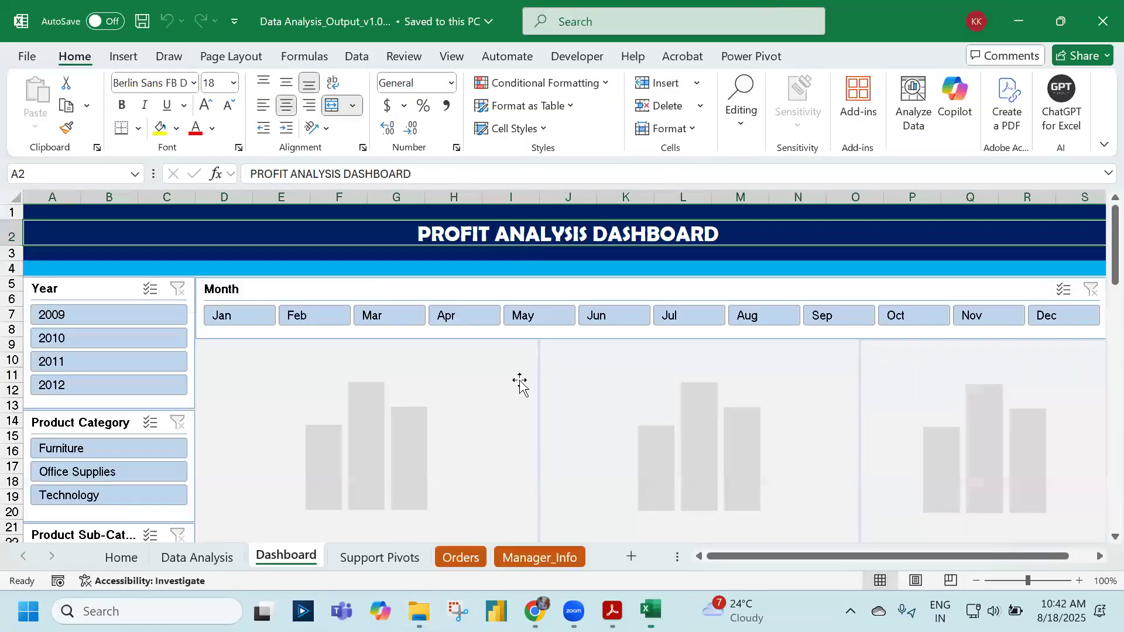
Create a PivotTable on a new worksheet from the Sales_Data table on the Orders sheet.
click(461, 557)
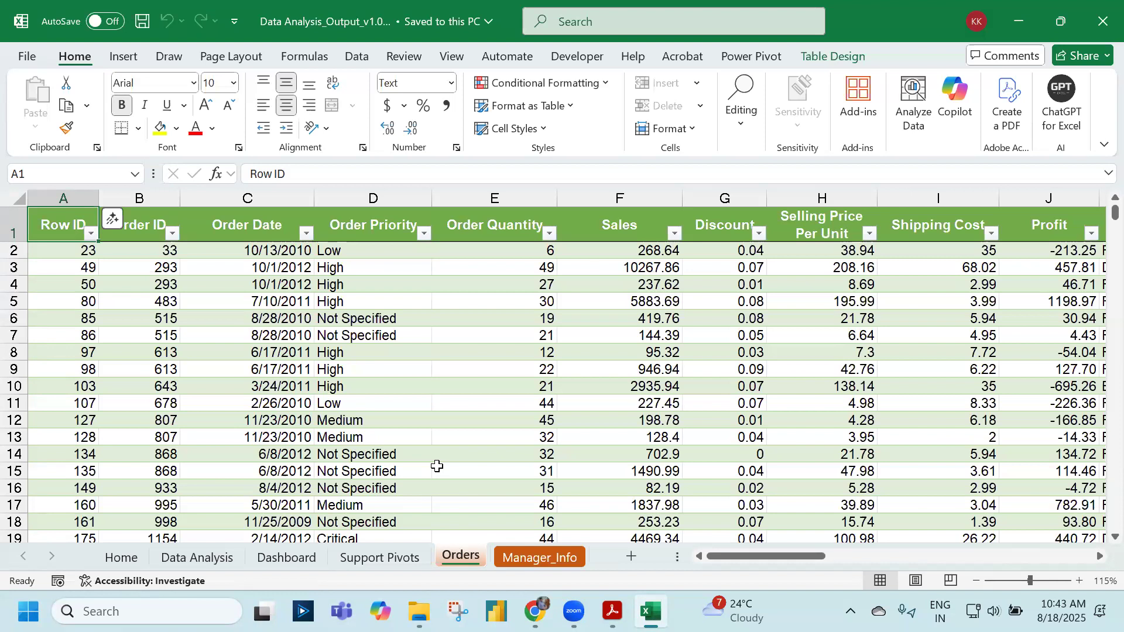
click(514, 367)
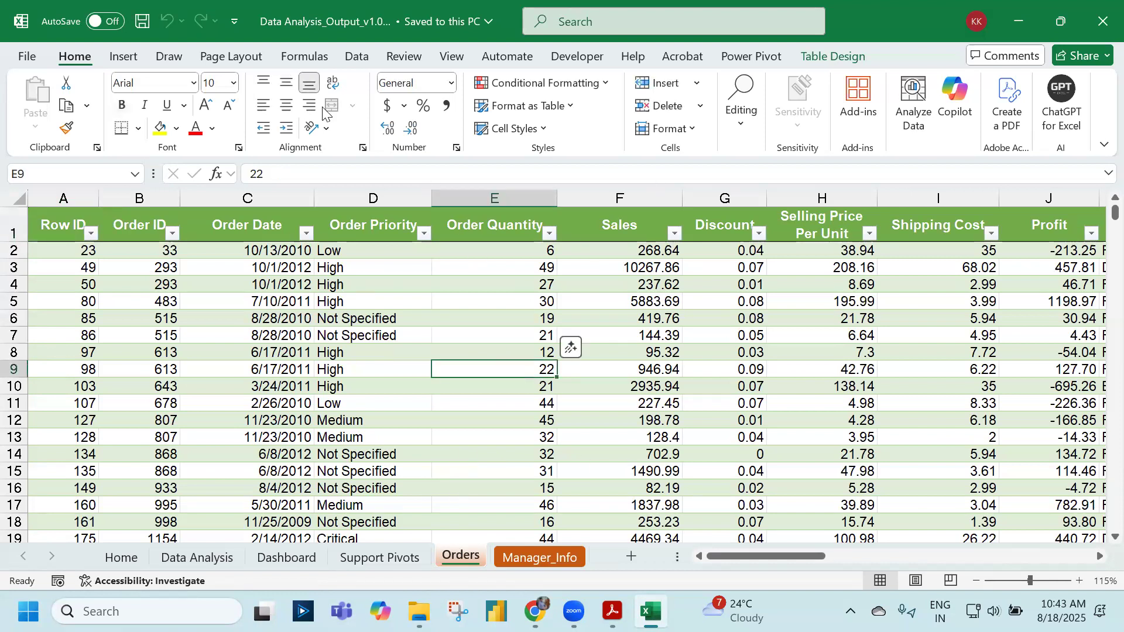
click(125, 59)
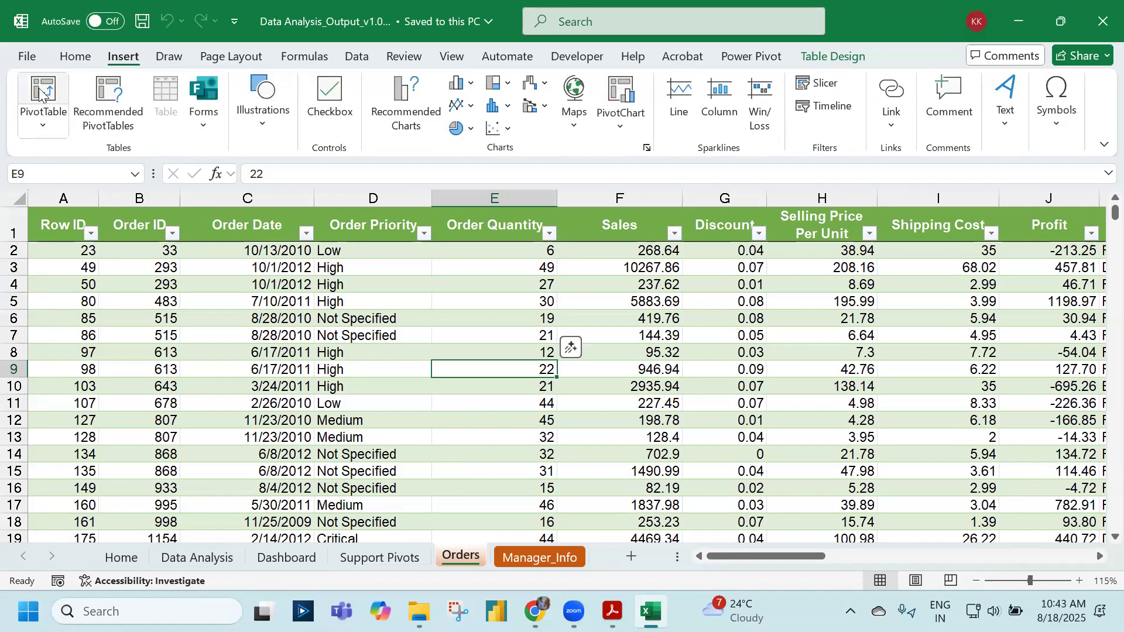
click(41, 93)
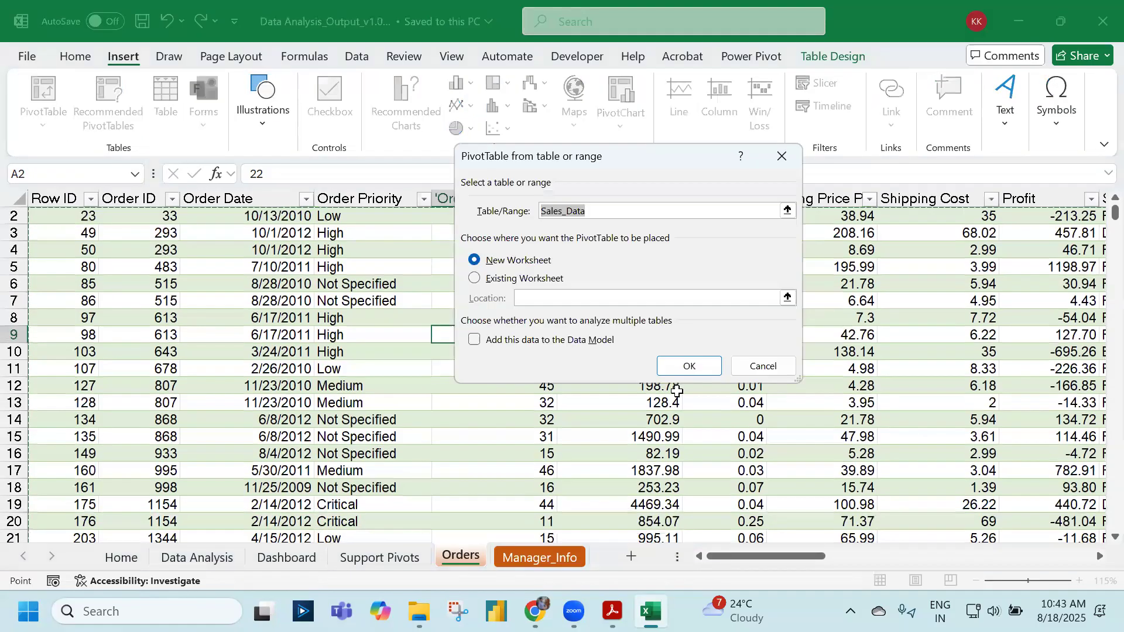
click(685, 366)
Summarize sales by region in the PivotTable, with Sales as values and Region Name as rows.
scroll(854, 450, down, 4)
scroll(852, 449, down, 2)
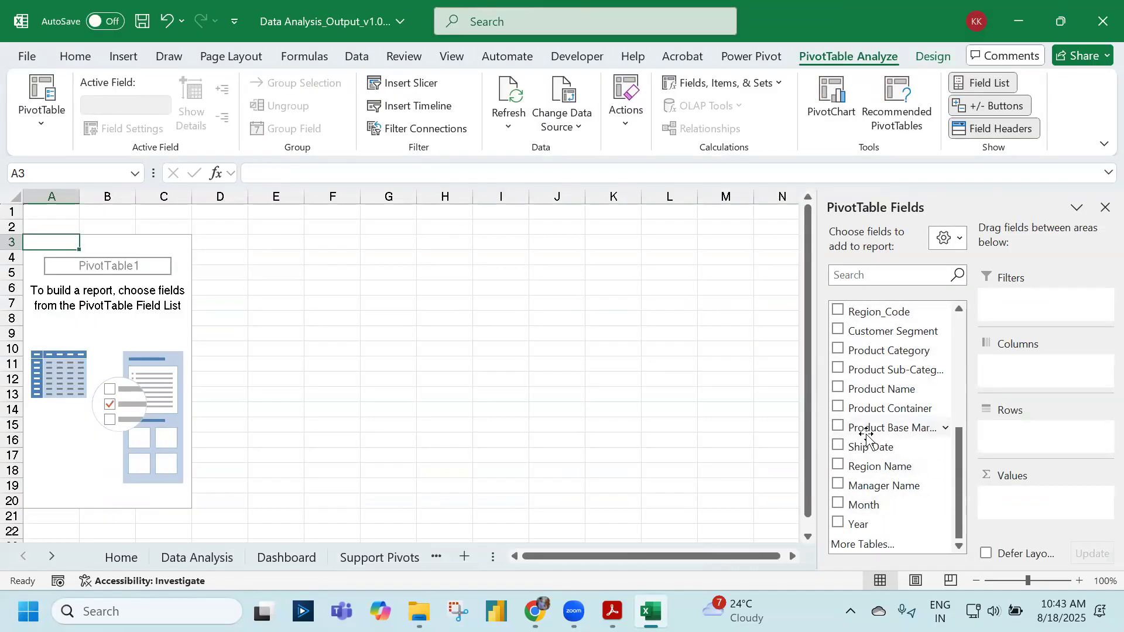
scroll(866, 437, up, 2)
scroll(858, 422, up, 1)
scroll(865, 363, up, 1)
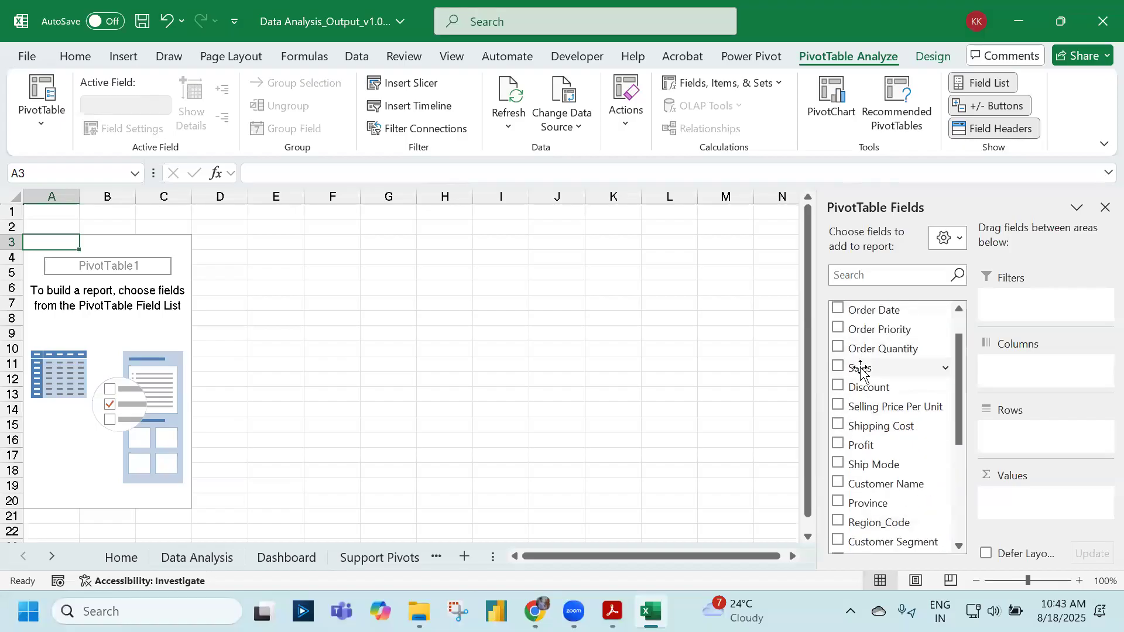
drag(860, 368, 1059, 499)
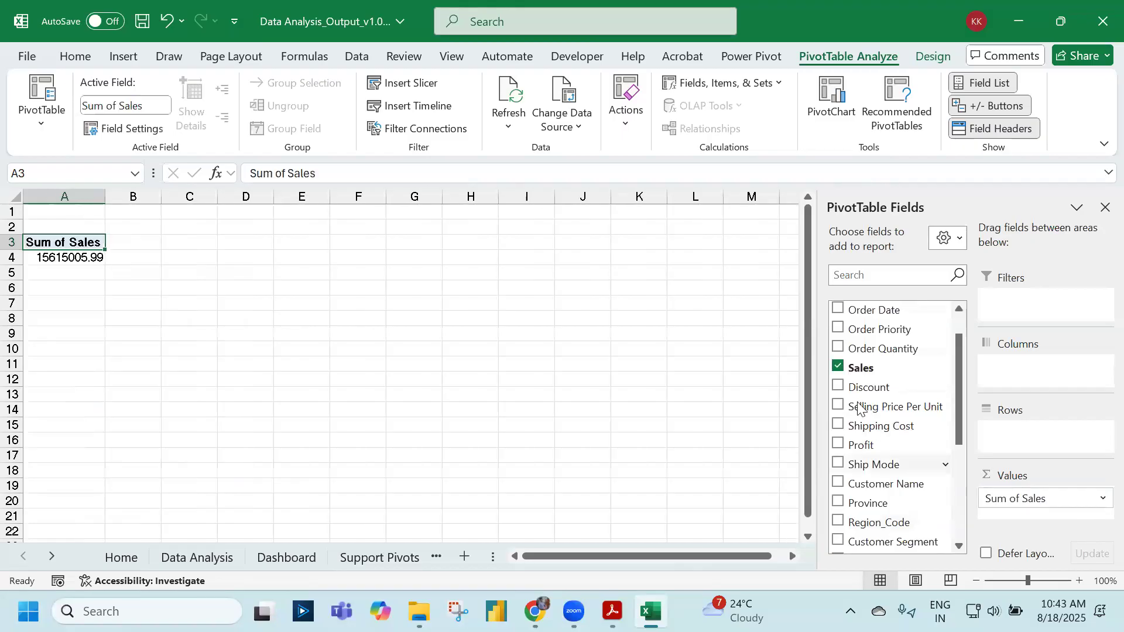
scroll(857, 383, down, 4)
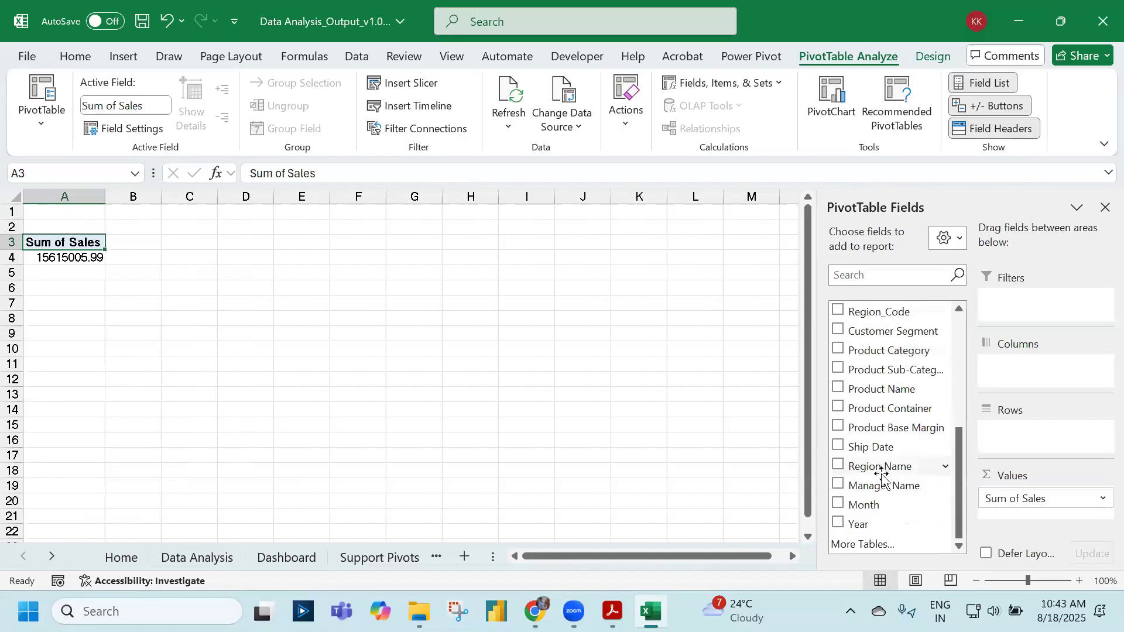
drag(882, 474, 1039, 438)
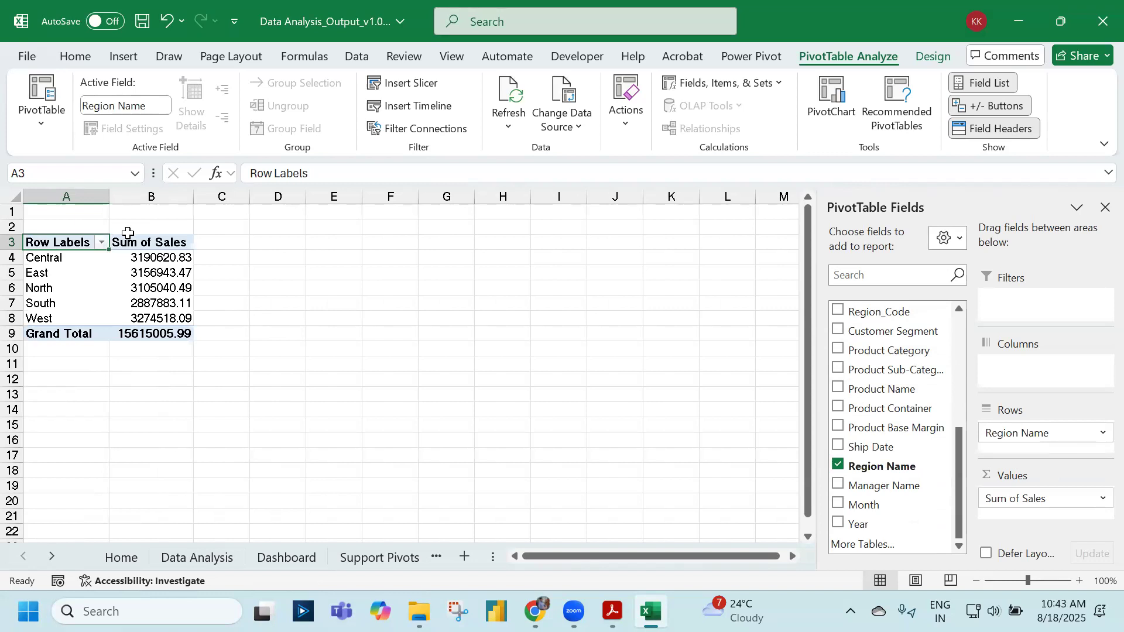
Insert a clustered column PivotChart of the sales by region beside the PivotTable.
click(123, 56)
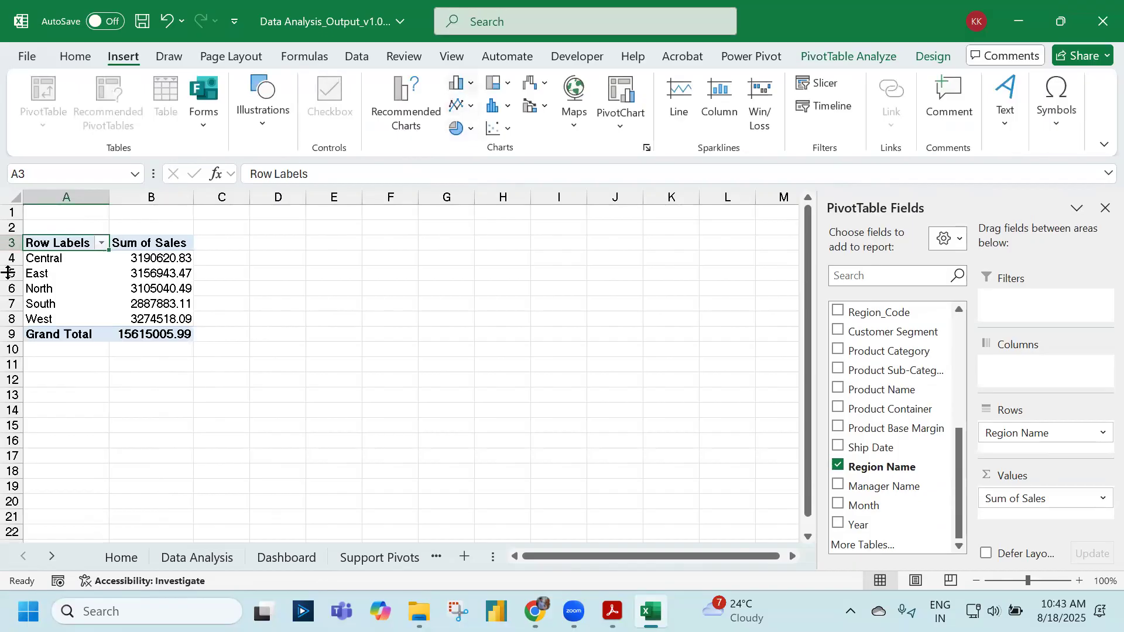
click(475, 87)
click(469, 144)
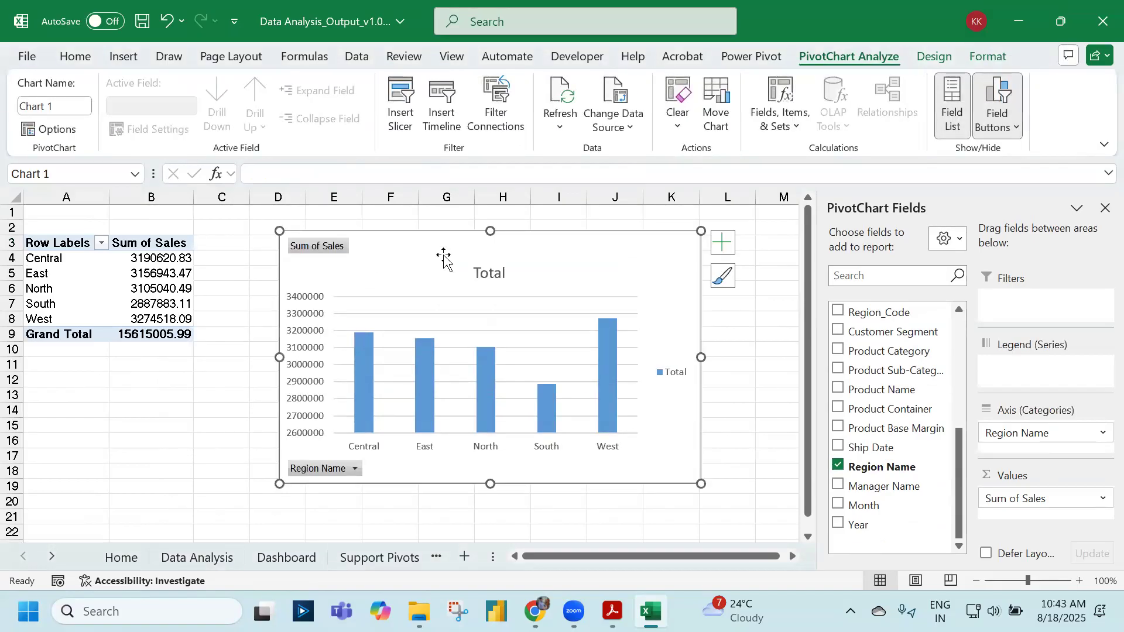
click(225, 314)
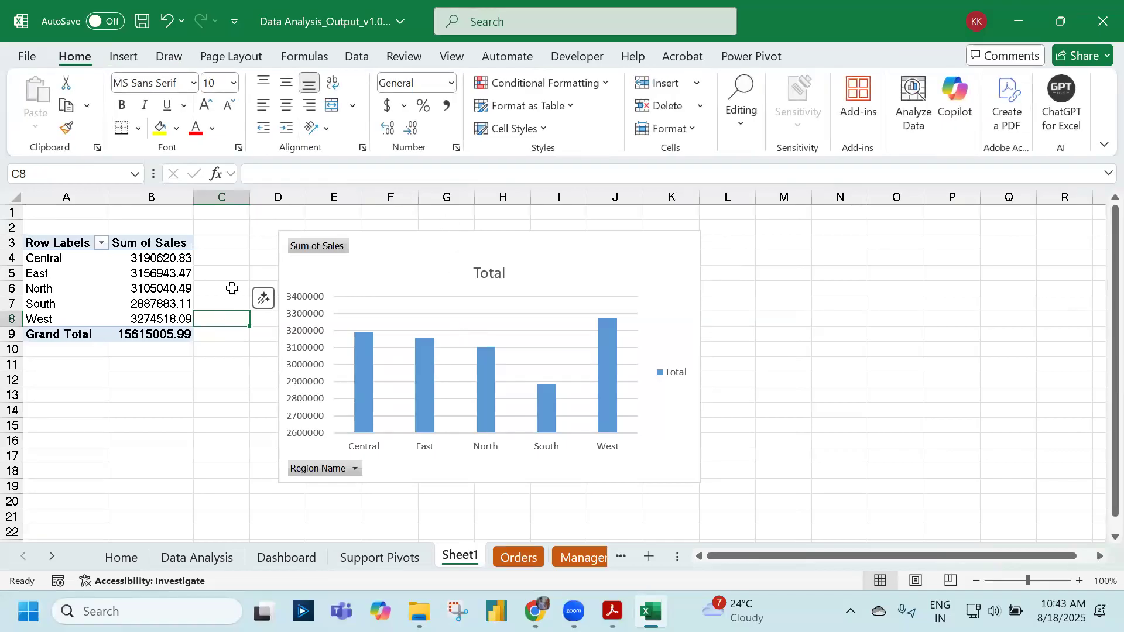
Minimize the workbook, switch to Power BI Desktop and start a blank report.
click(1017, 25)
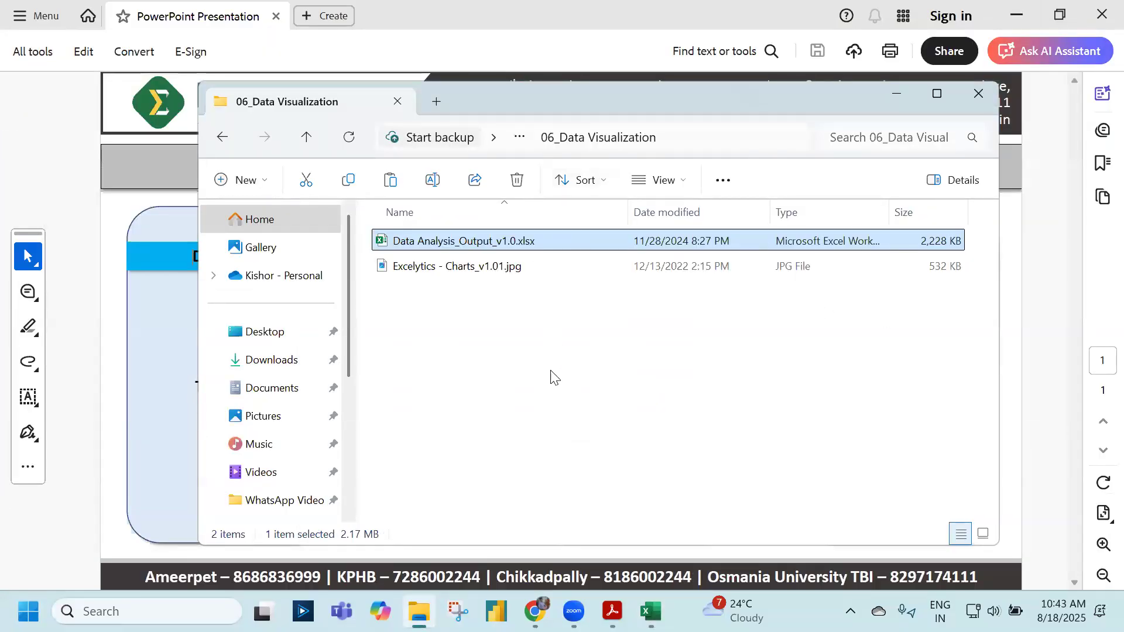
click(495, 611)
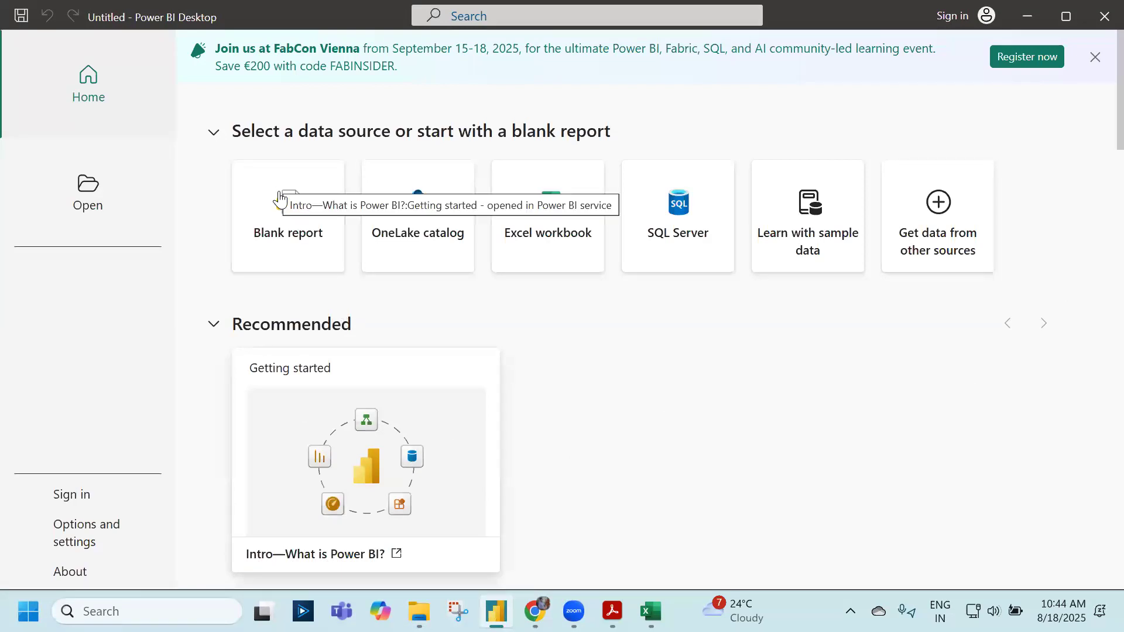
click(306, 211)
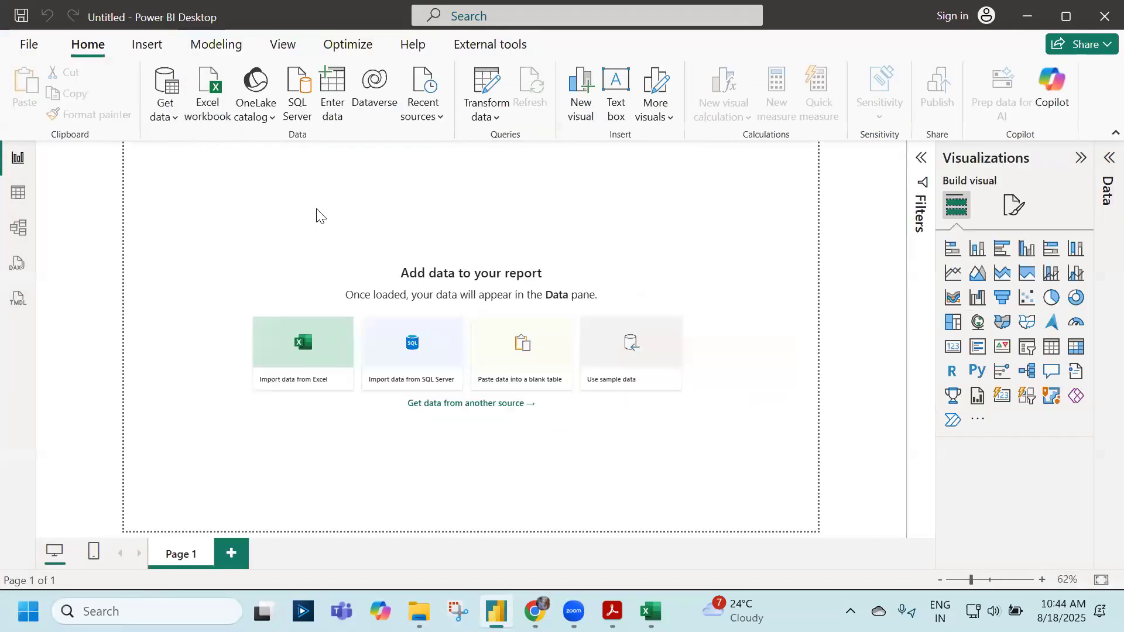
Load Orders_Table from the 01_Super Stores.xlsx workbook in the 04_Data Sources folder into the report.
click(205, 94)
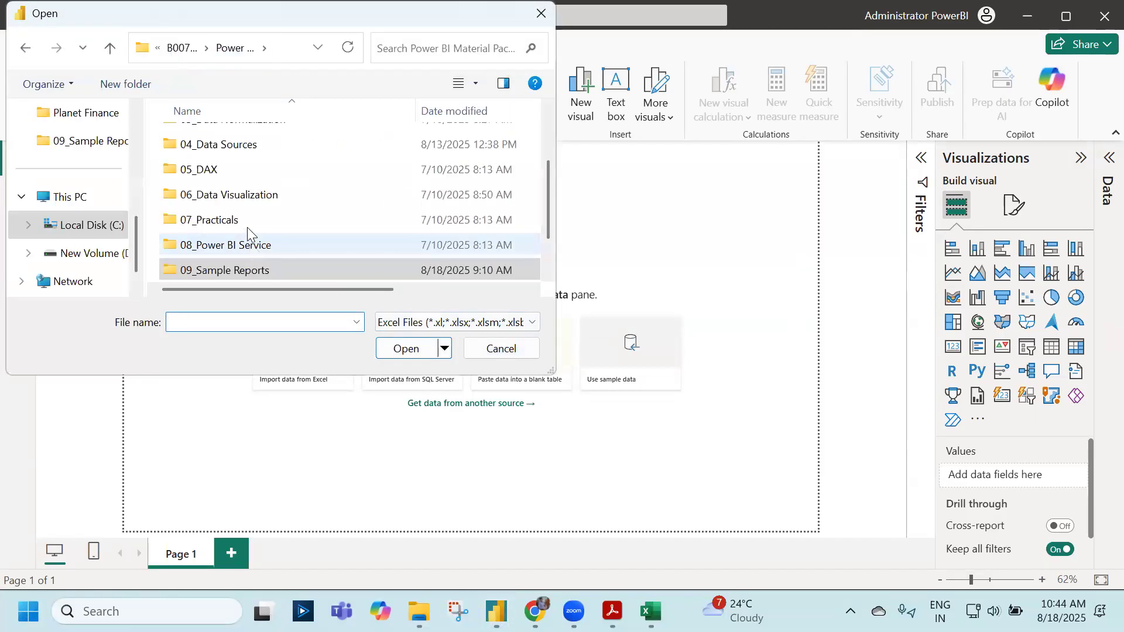
double_click(234, 145)
click(258, 240)
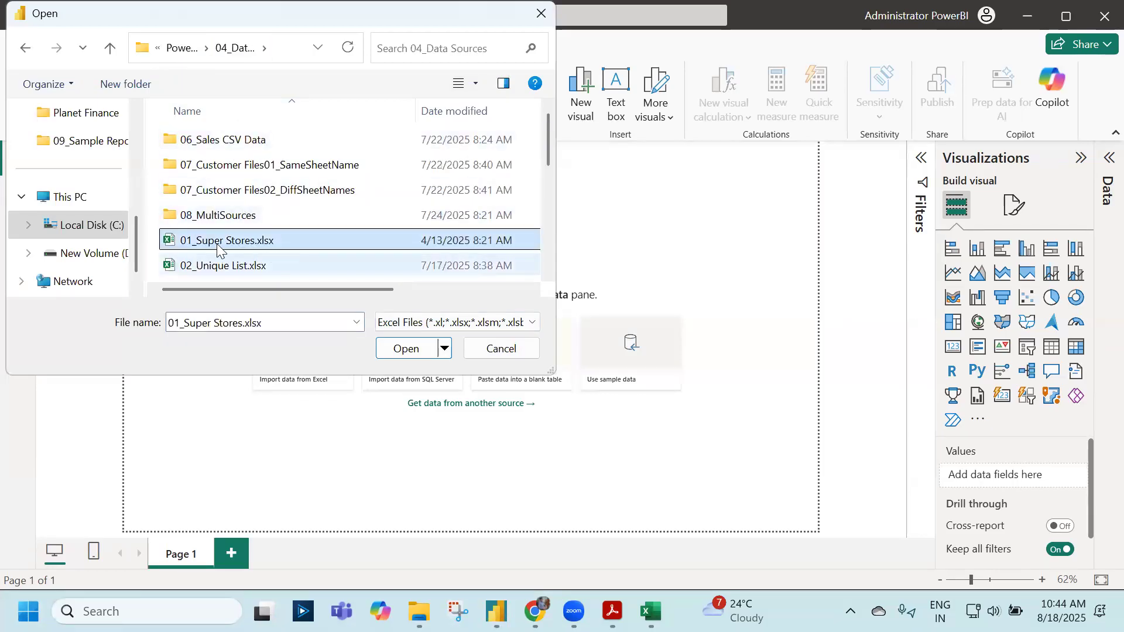
click(404, 351)
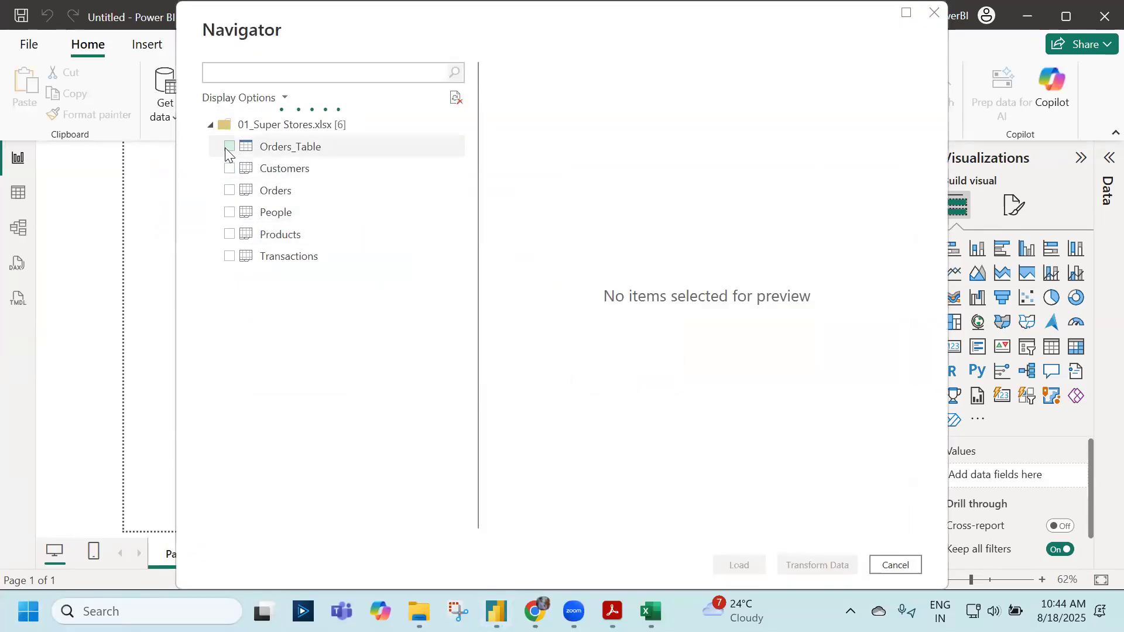
click(229, 146)
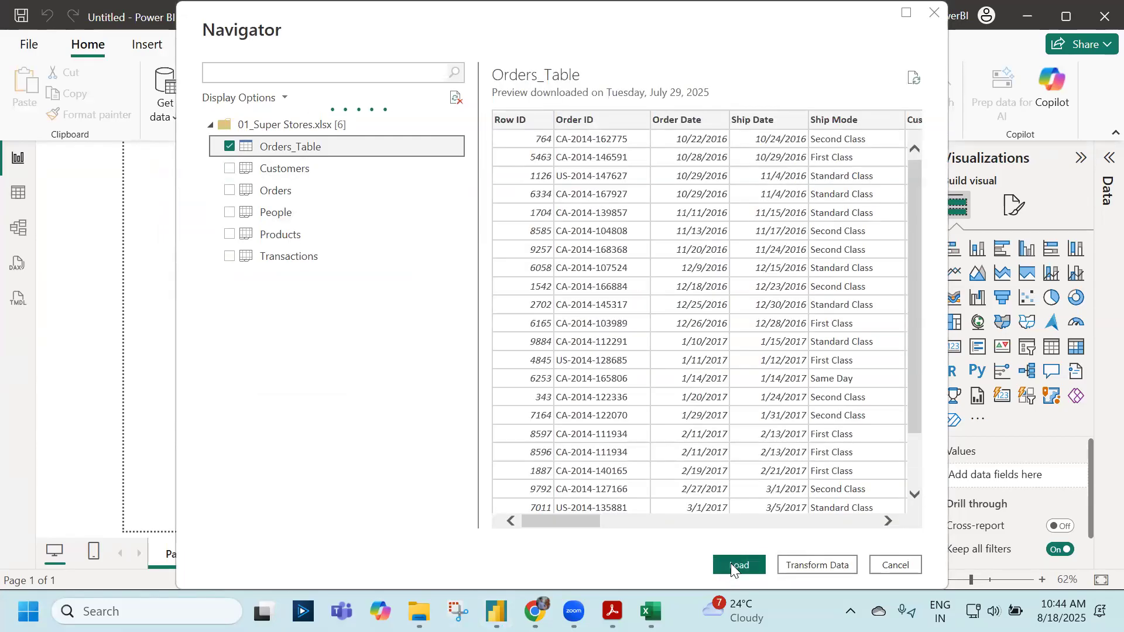
click(731, 564)
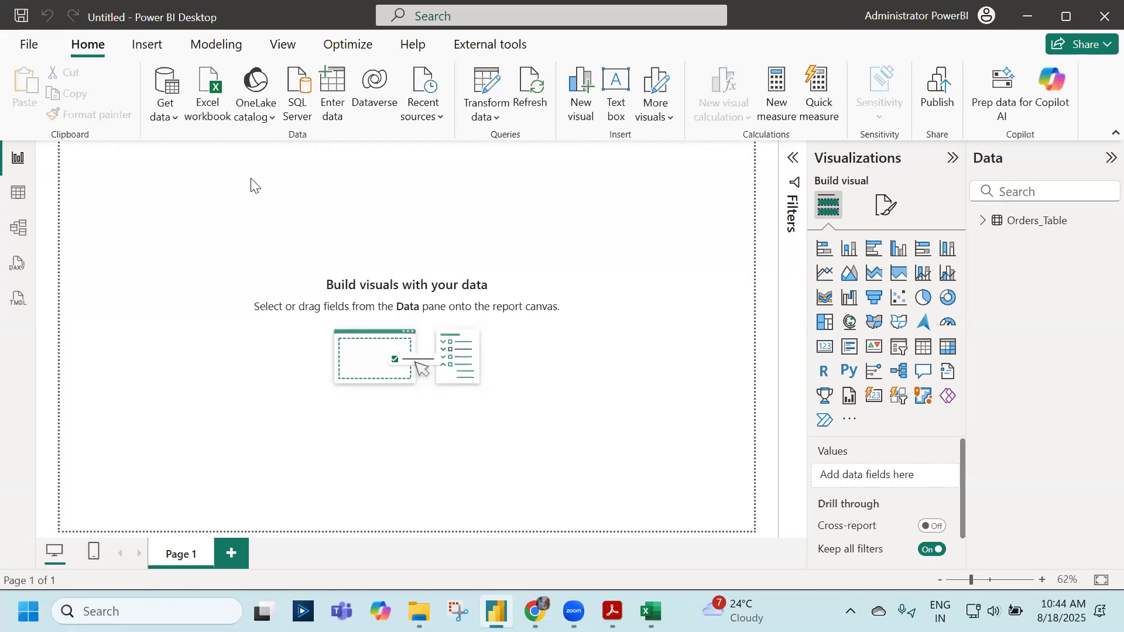
Add a Q&A visual asking for "total sales" and convert its answer into a standard card visual.
double_click(251, 185)
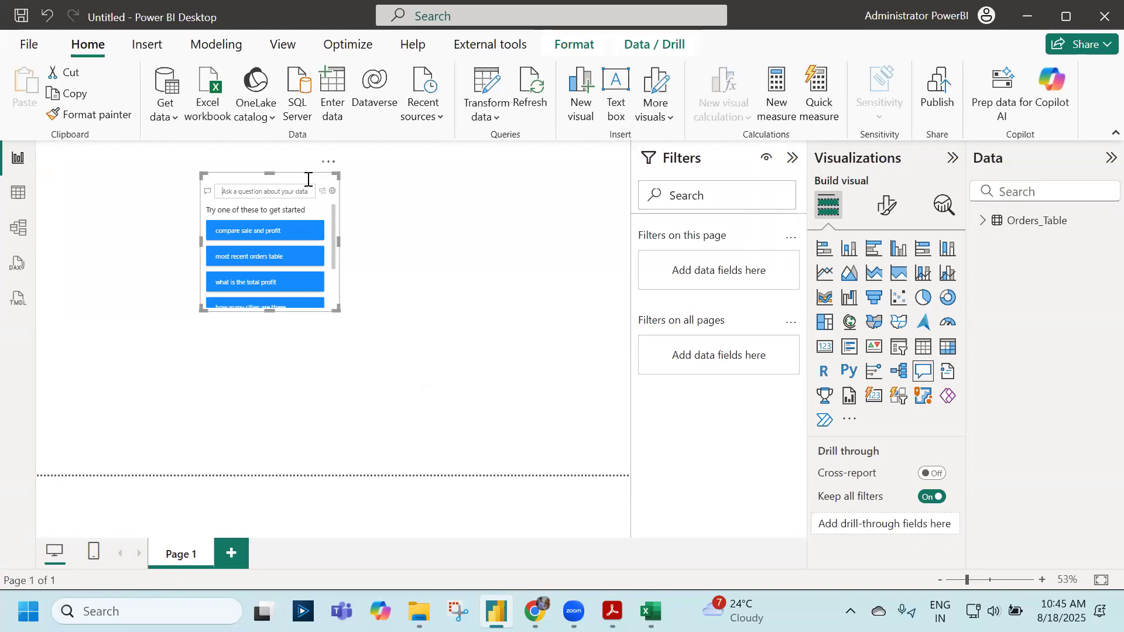
click(276, 185)
text(total sas)
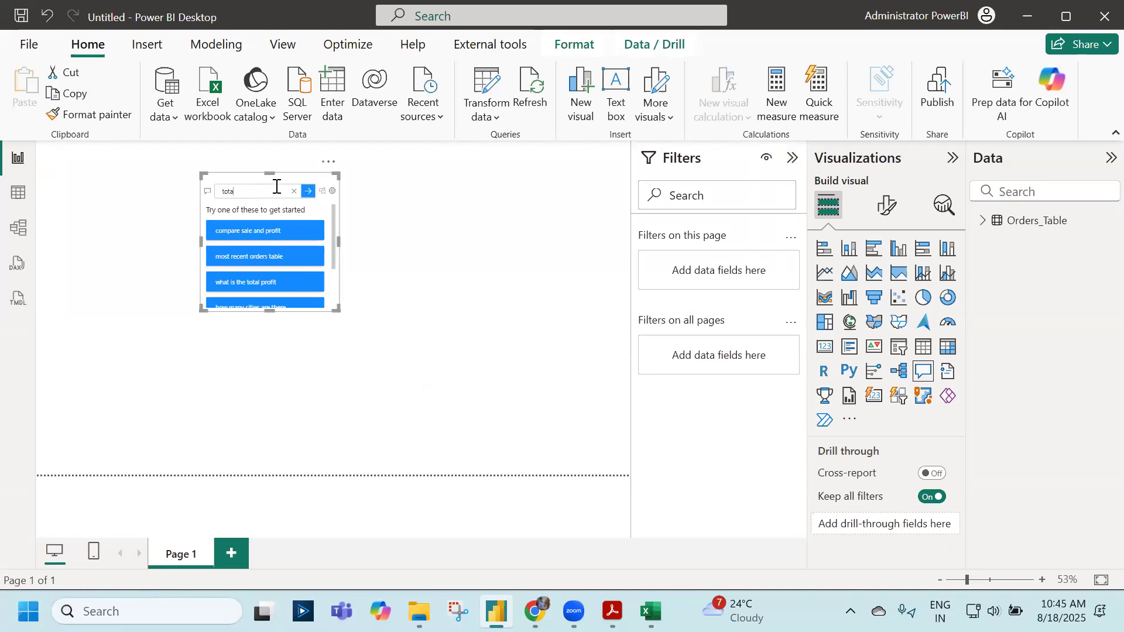
text(les)
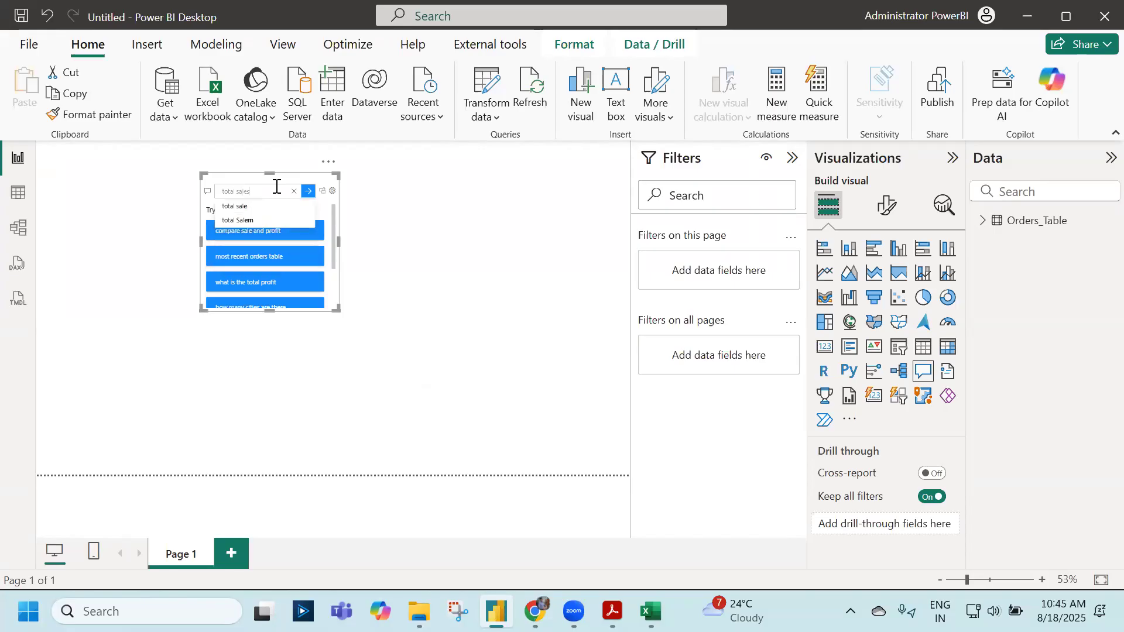
click(262, 210)
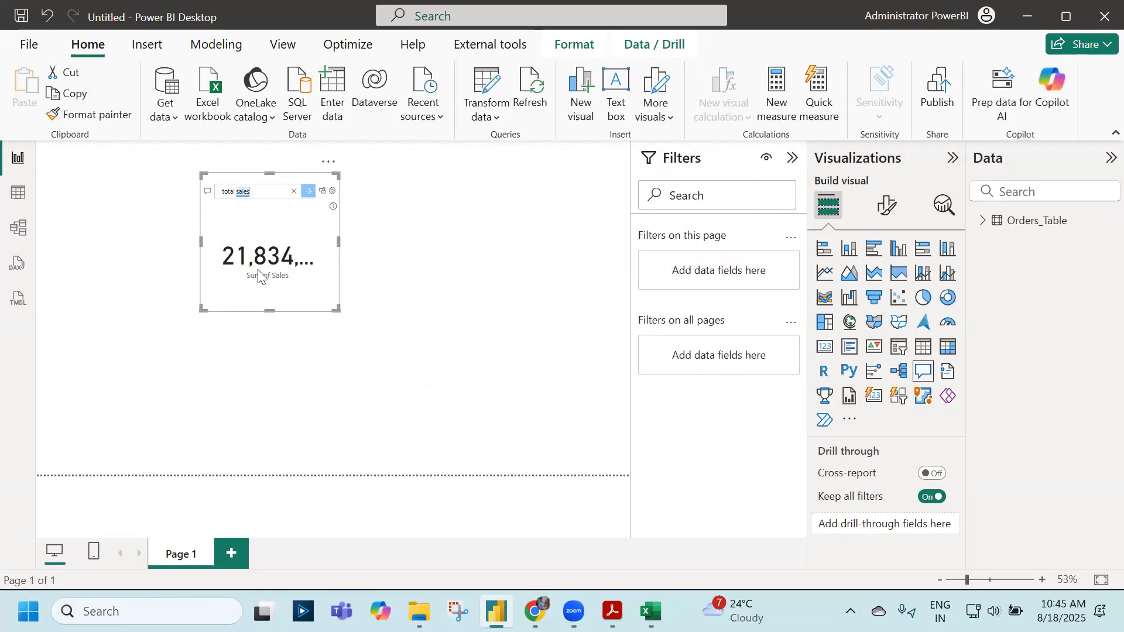
click(321, 191)
Set the display units of the sales card's callout value to Auto.
click(886, 206)
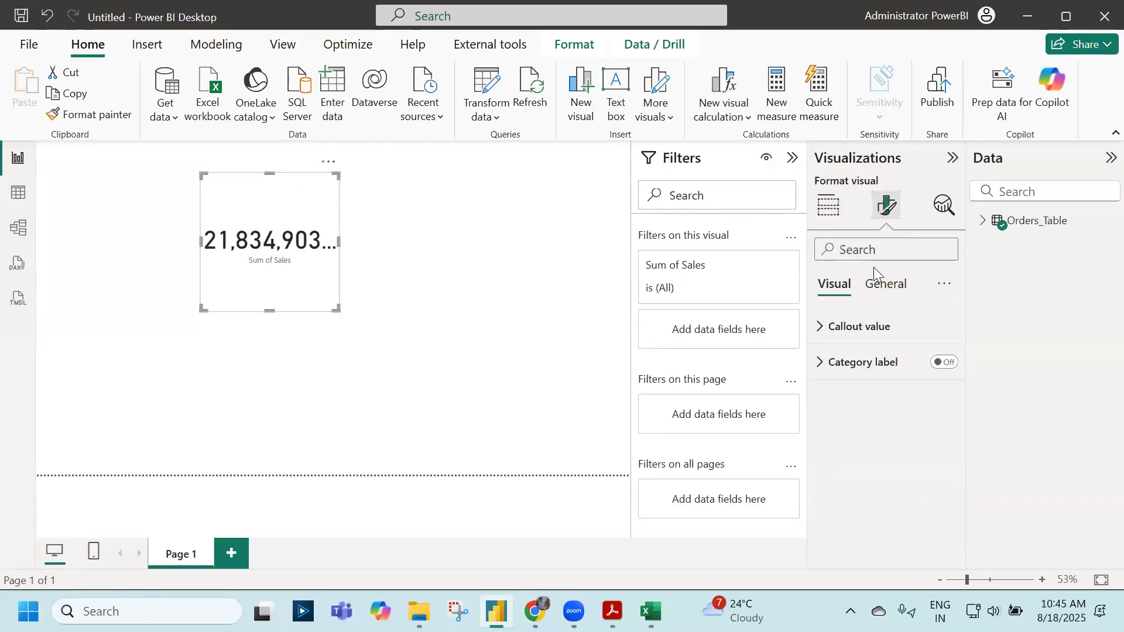
click(817, 325)
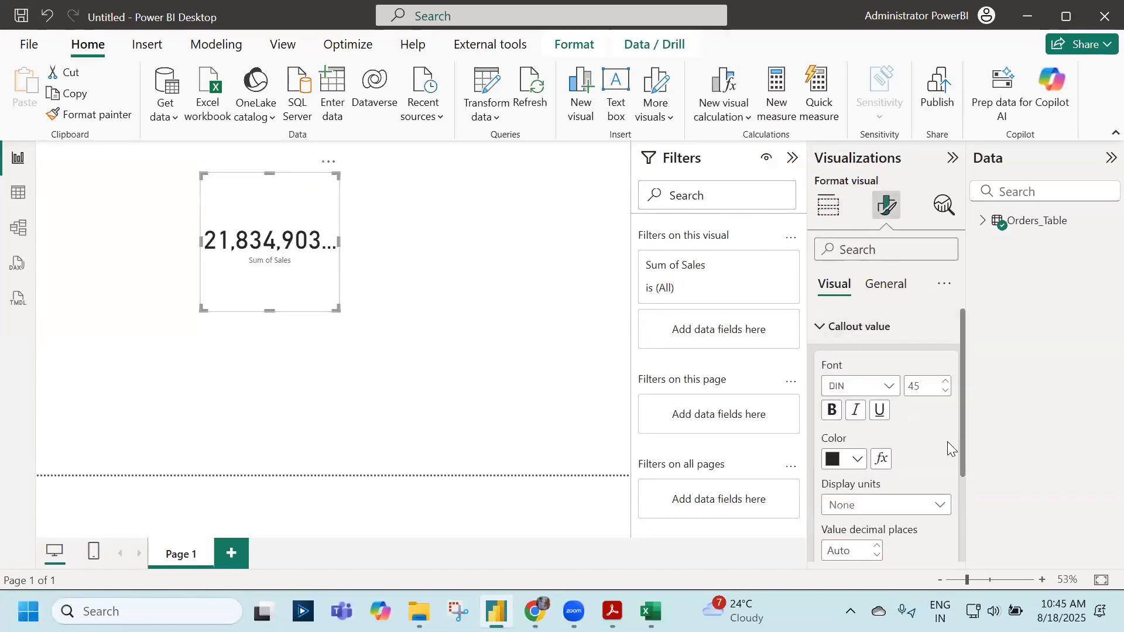
scroll(947, 444, down, 2)
click(860, 379)
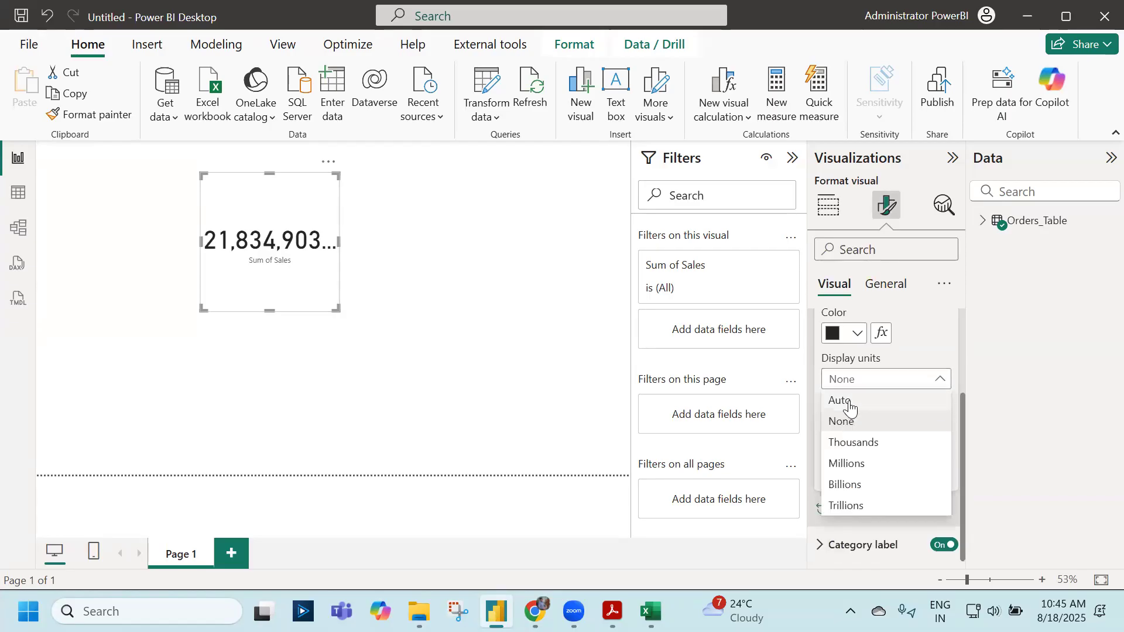
click(843, 400)
Move the sales card to the left edge of the report page and reduce its height.
drag(303, 239, 45, 222)
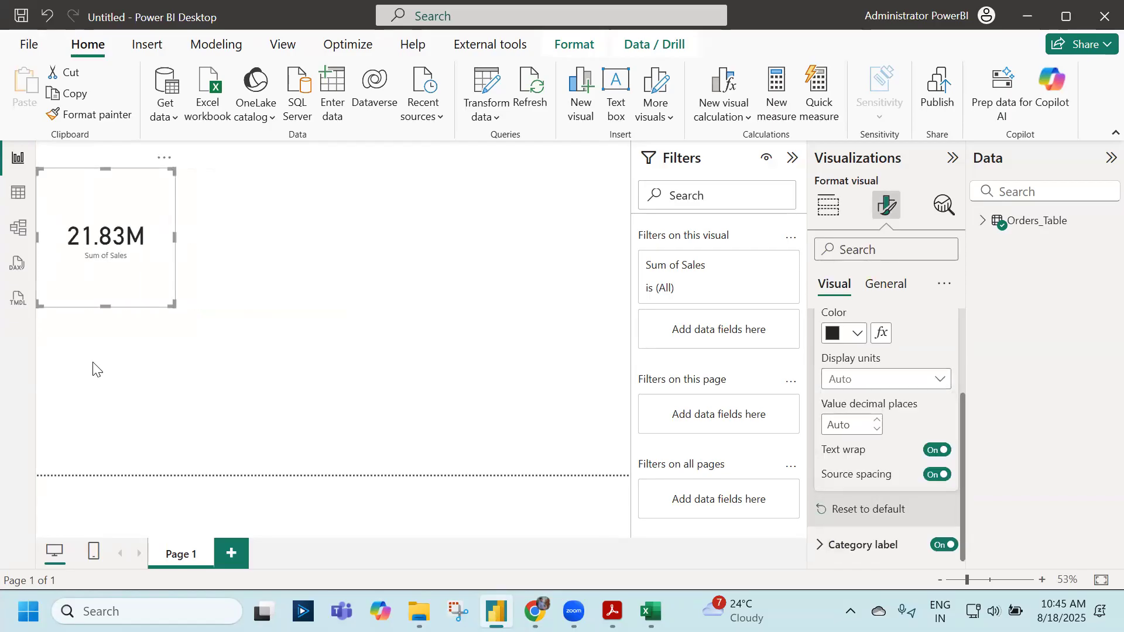
drag(110, 310, 105, 253)
click(227, 226)
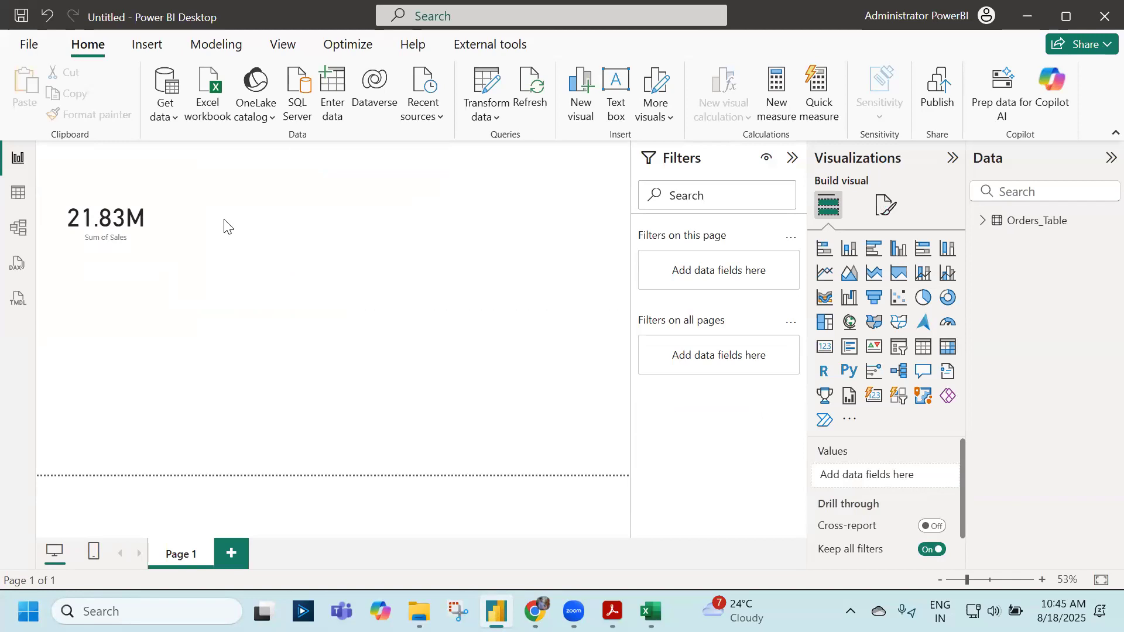
Add a Q&A visual asking for "total profit" beside the sales card and convert it into a standard card.
double_click(227, 226)
text(total profit)
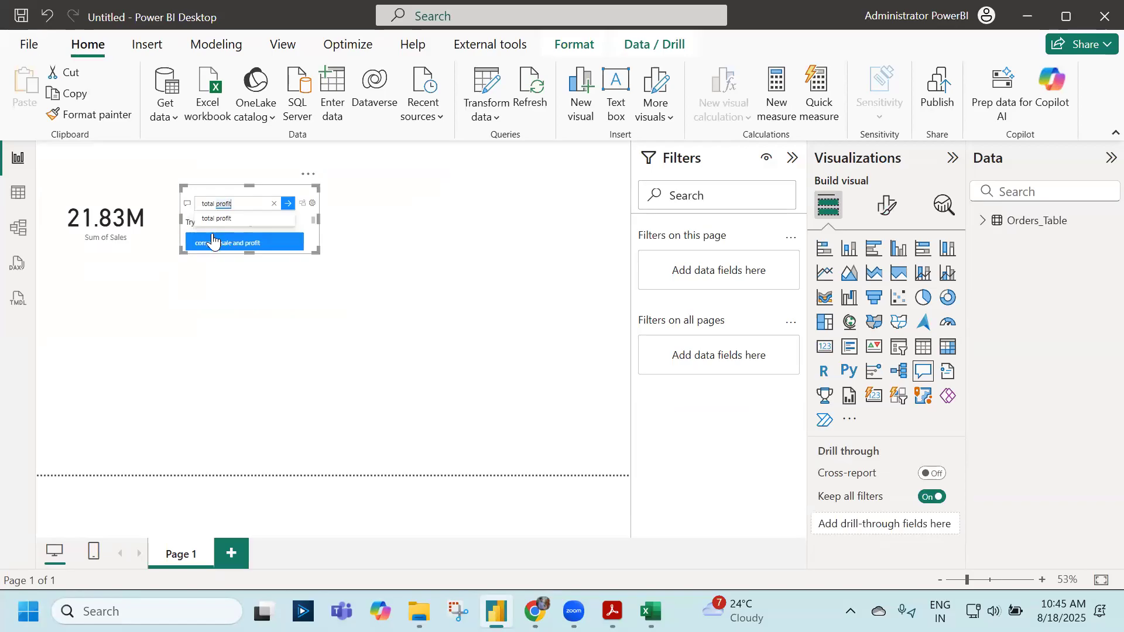
click(287, 204)
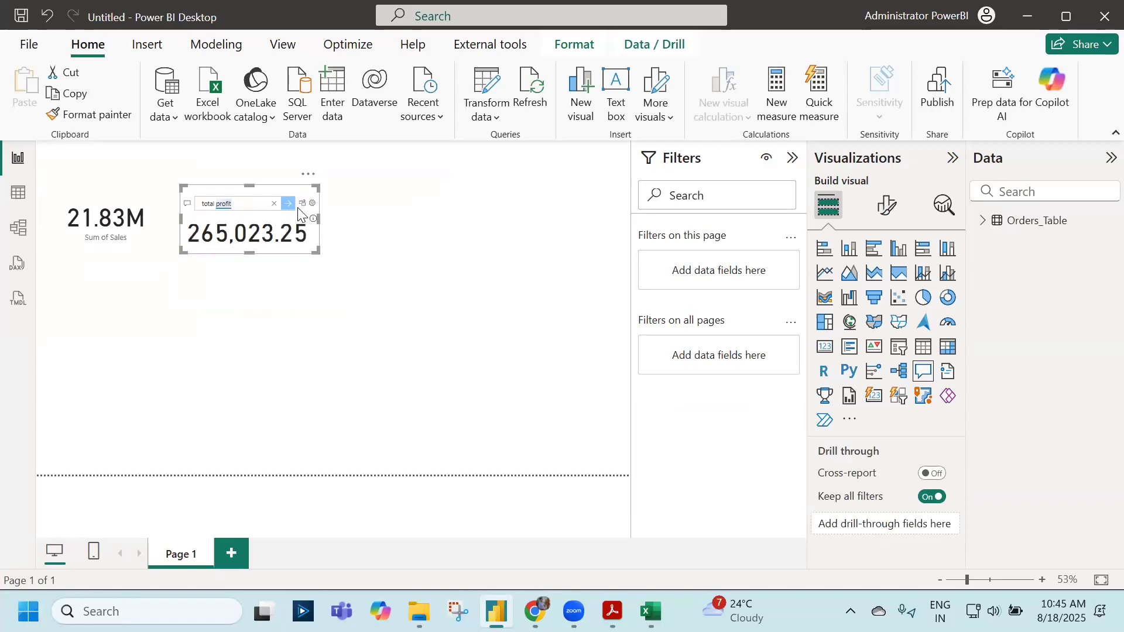
click(302, 203)
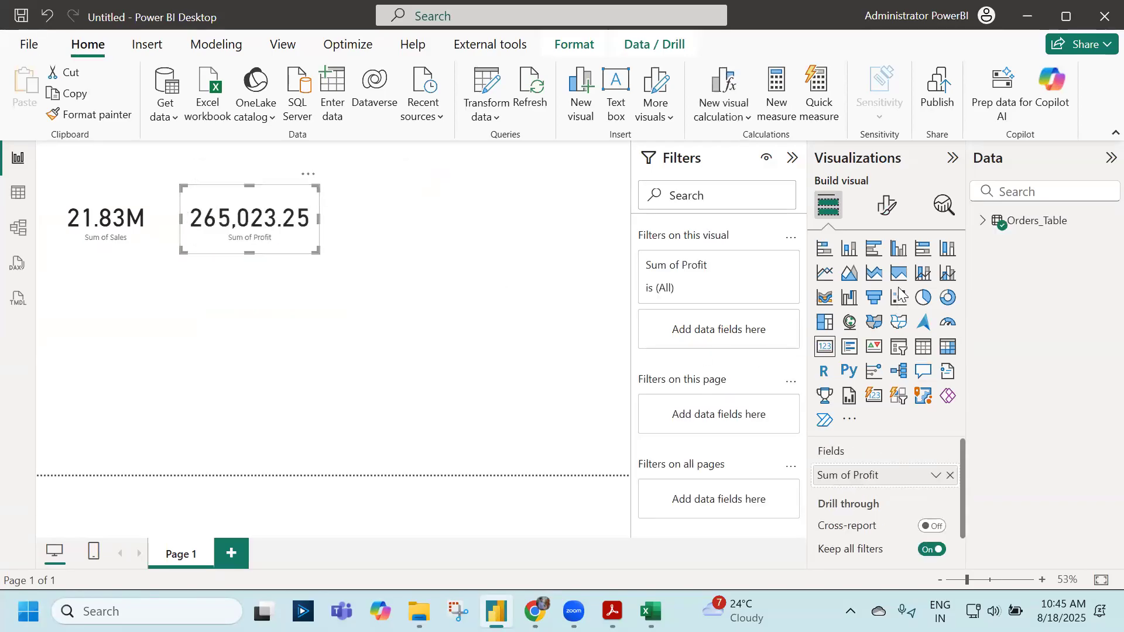
Set the display units of the profit card's callout value to Auto.
click(886, 205)
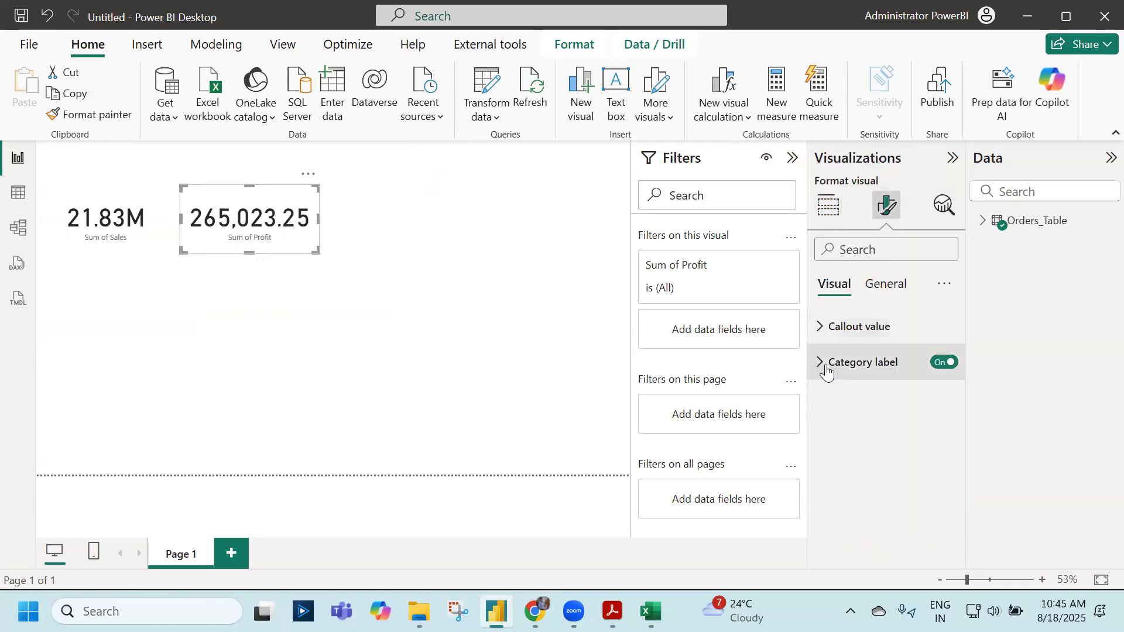
click(823, 331)
click(862, 507)
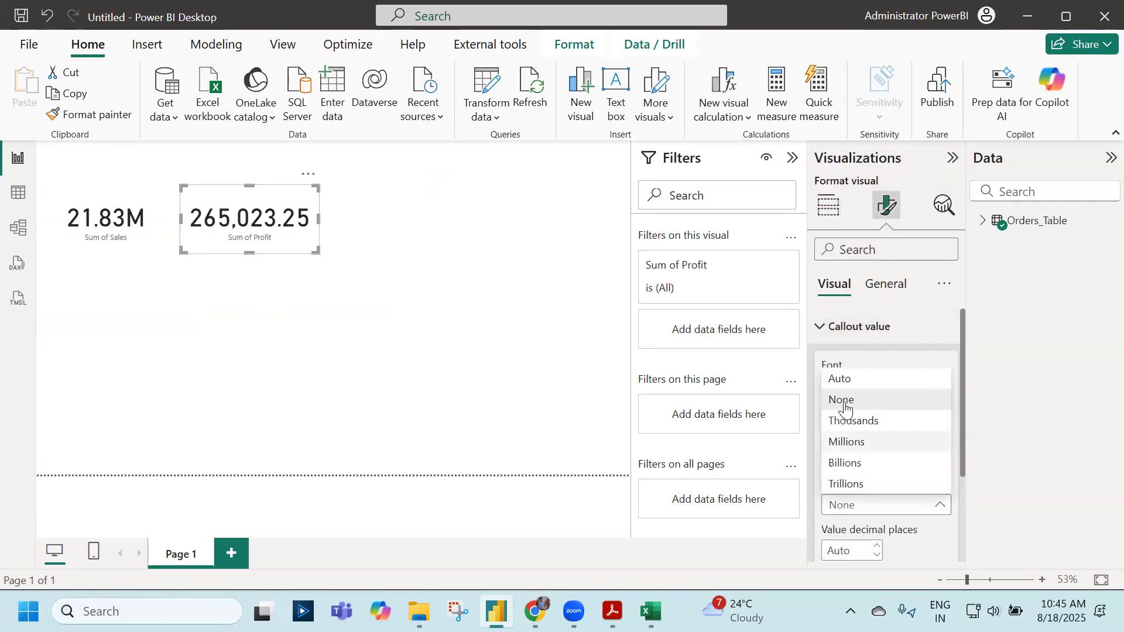
click(843, 379)
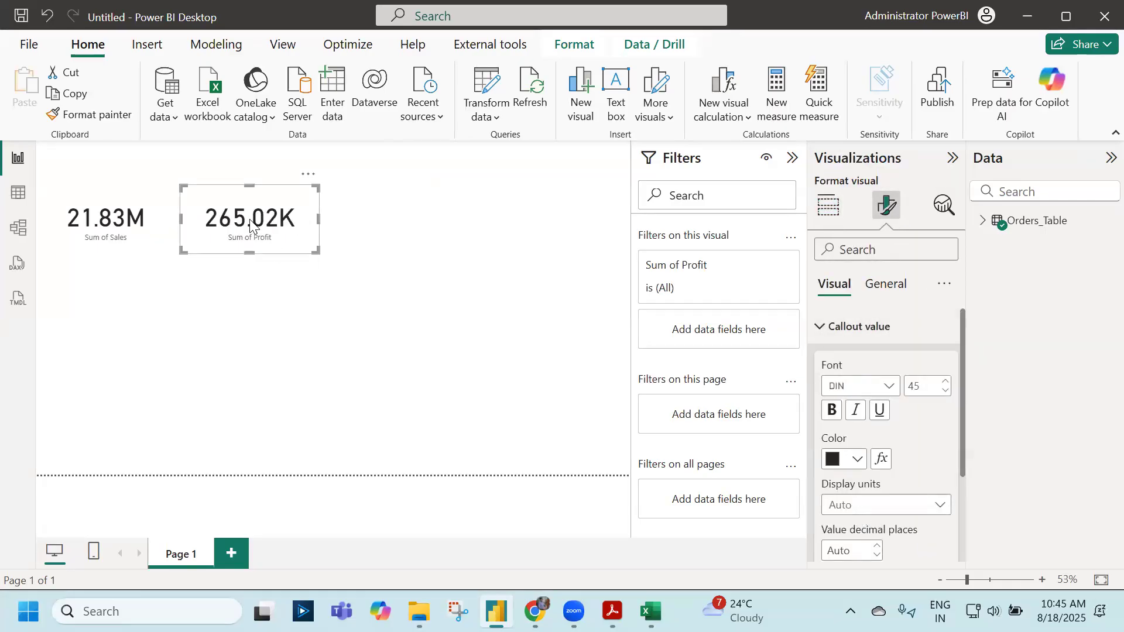
click(353, 220)
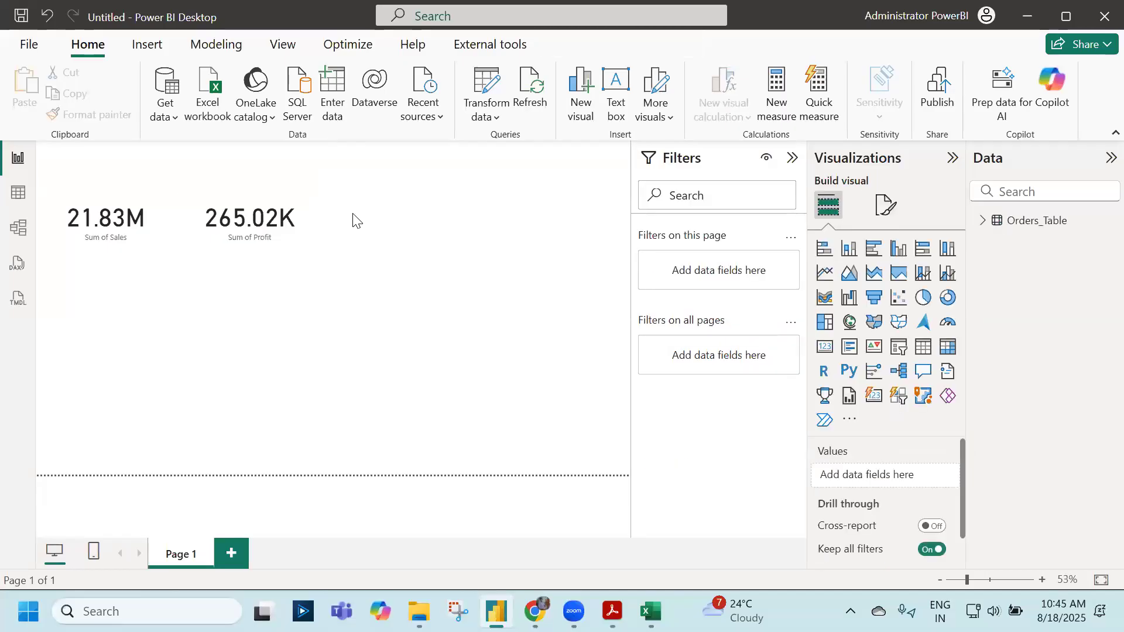
Add a "total quantity" Q&A visual beside the profit card, convert it into a standard card, and expand the Orders_Table fields.
double_click(353, 220)
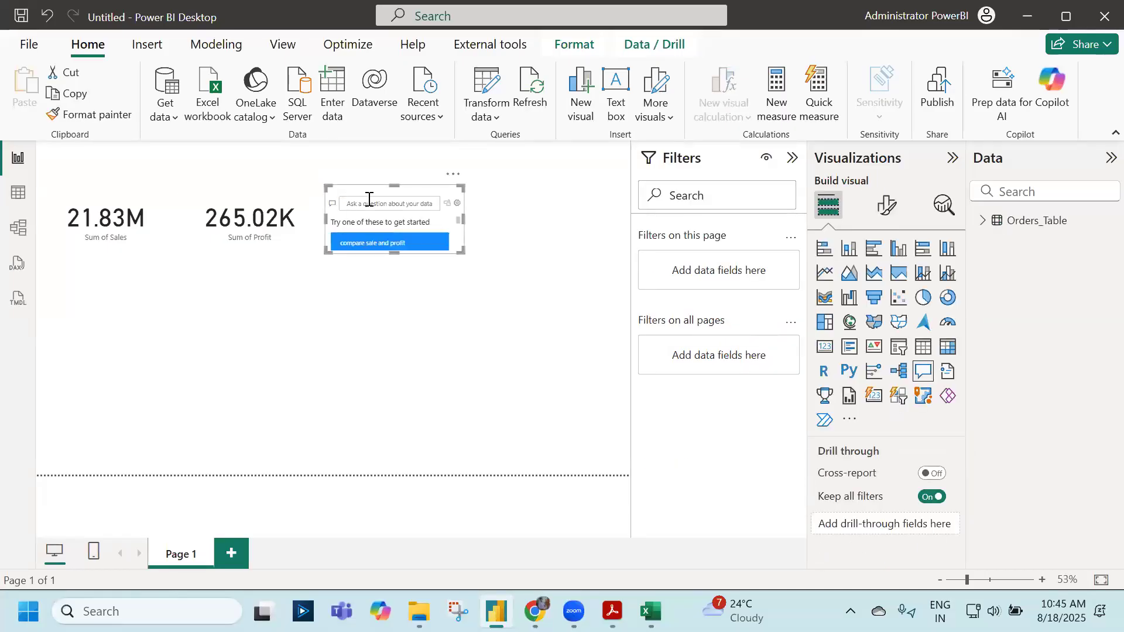
text(total quan)
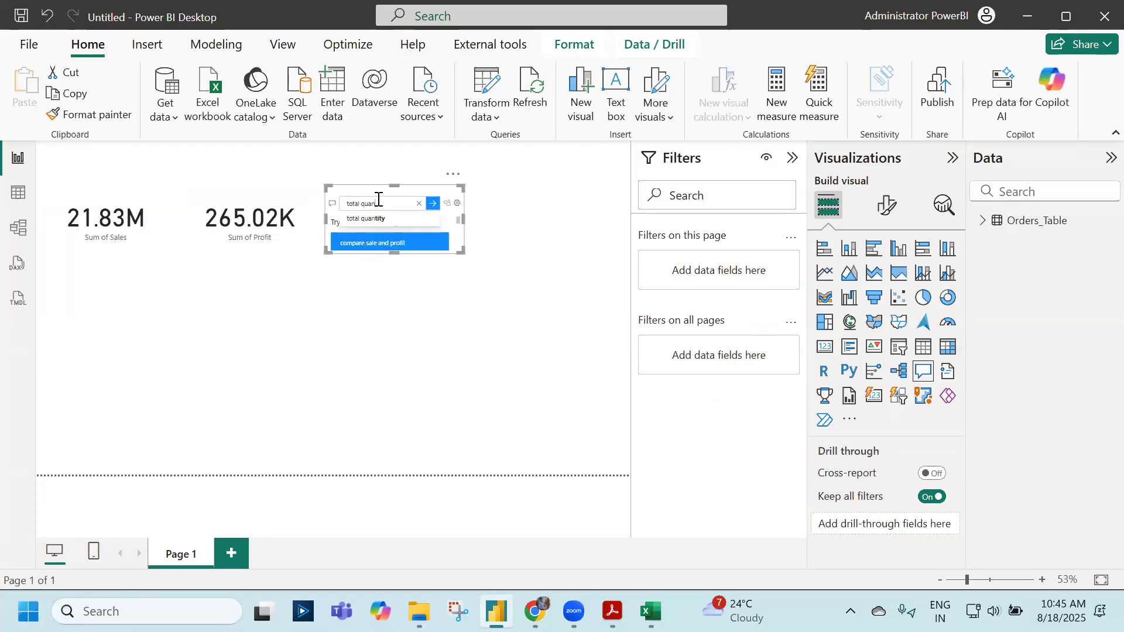
click(365, 218)
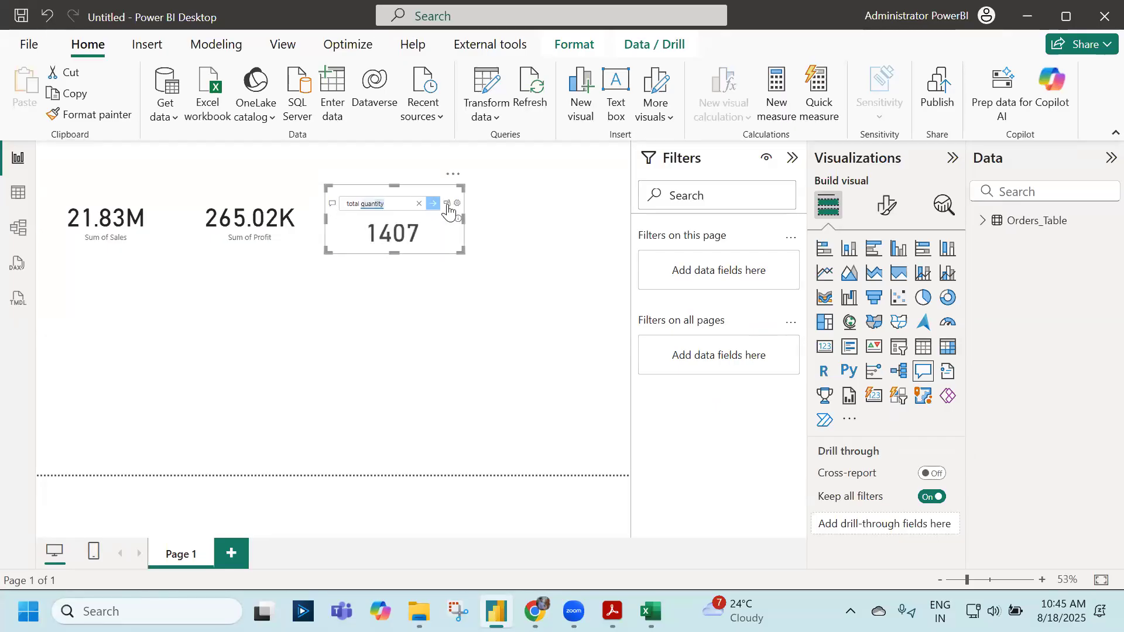
click(446, 203)
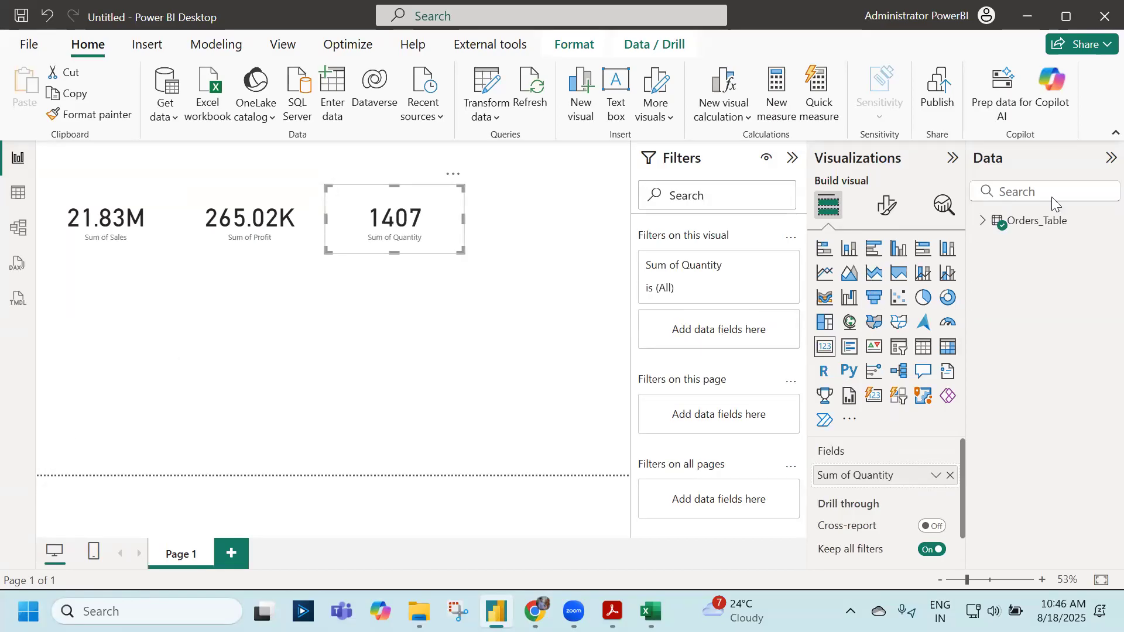
click(1004, 221)
scroll(1020, 506, down, 3)
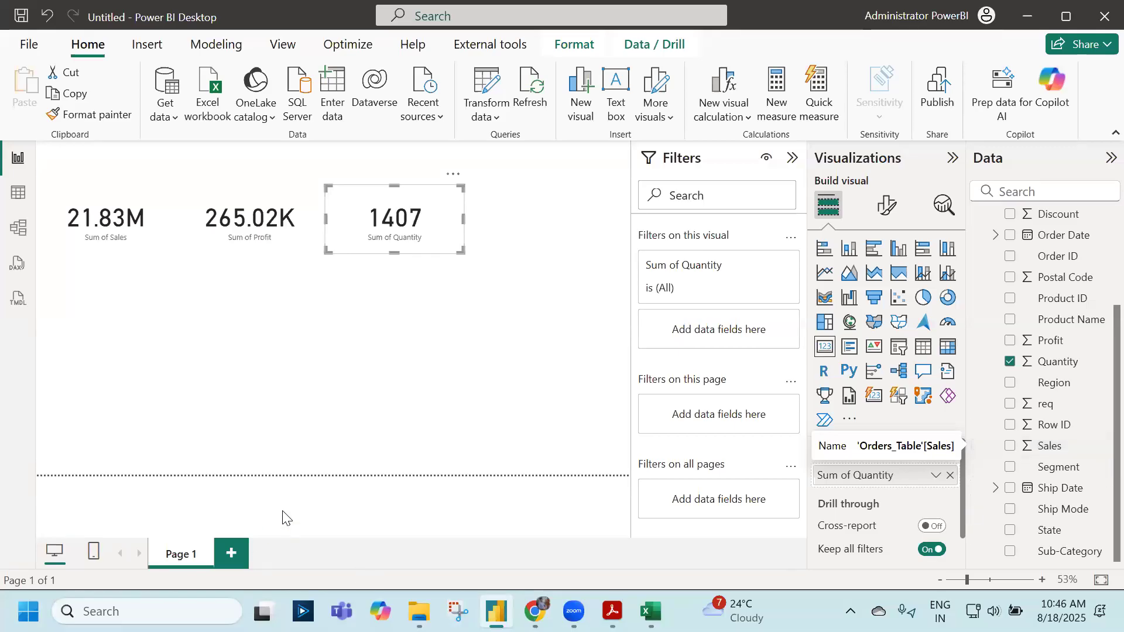
Add a Q&A visual below the cards asking for "total sales by state" and enlarge it to the page's lower edge.
double_click(142, 302)
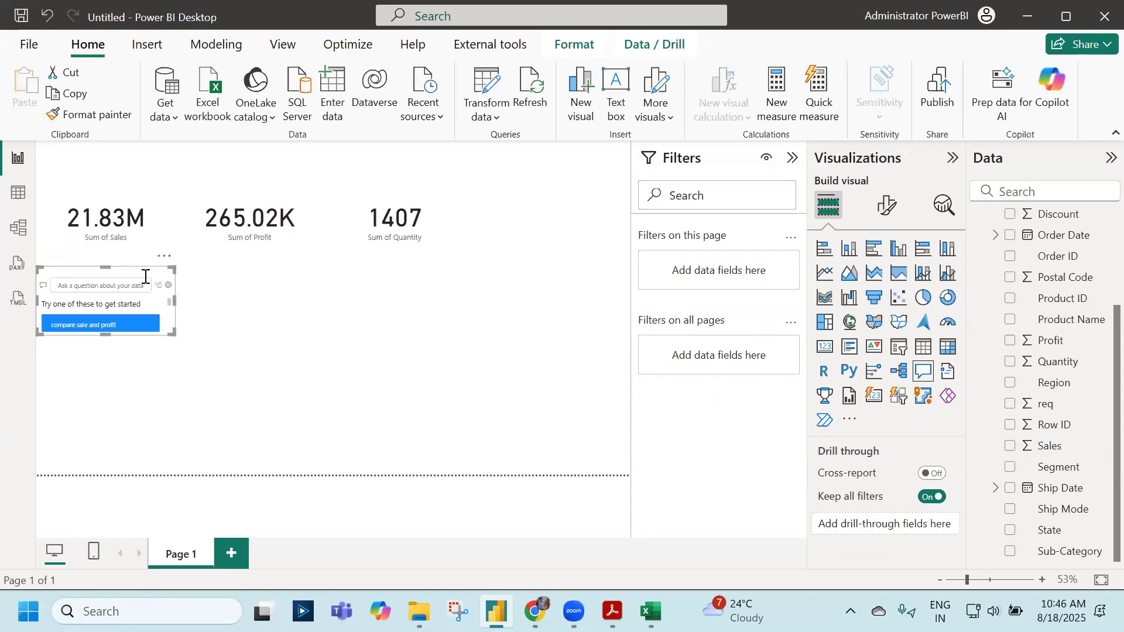
click(132, 286)
text(total sales by state)
key(Return)
drag(174, 333, 427, 508)
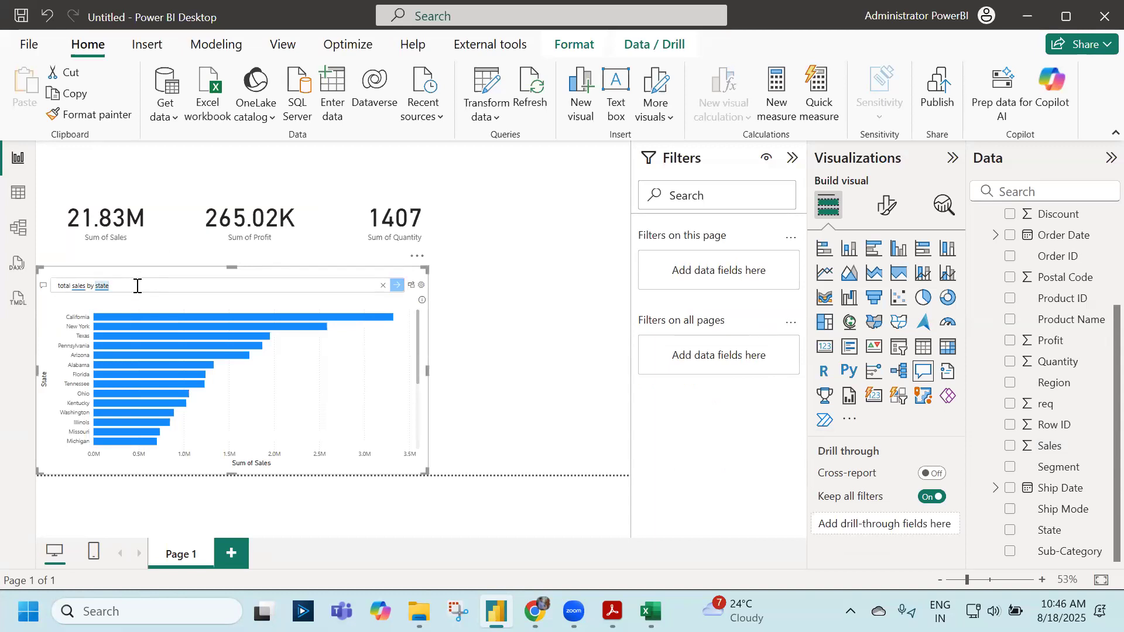
Extend the state sales question to "total sales by state on a map" and convert the answer into a standard map visual.
text(on a map)
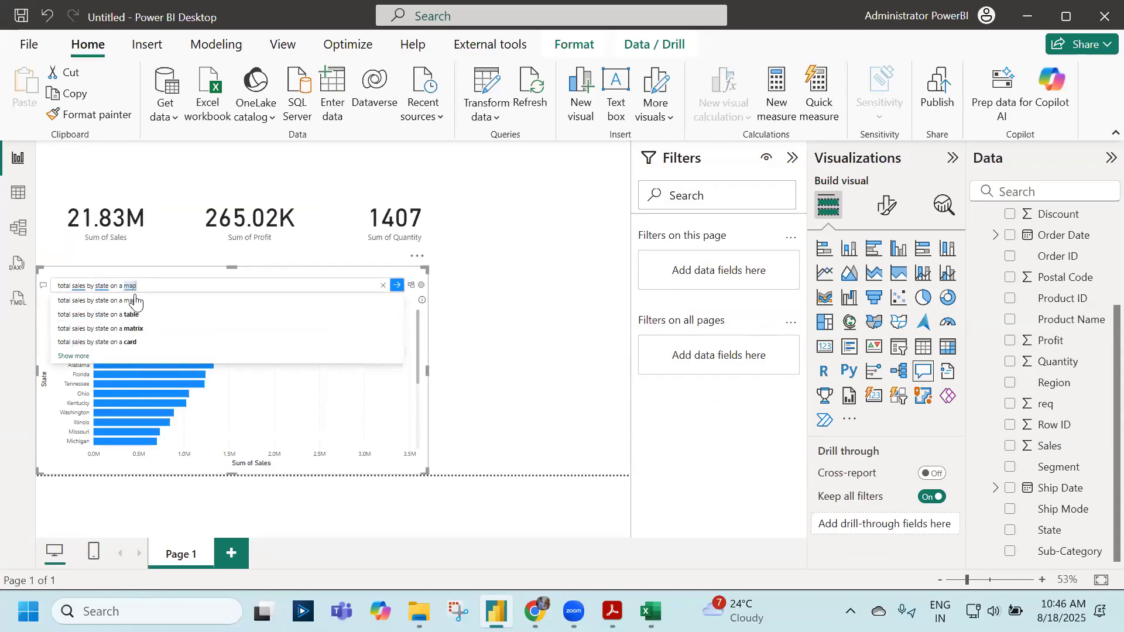
click(397, 285)
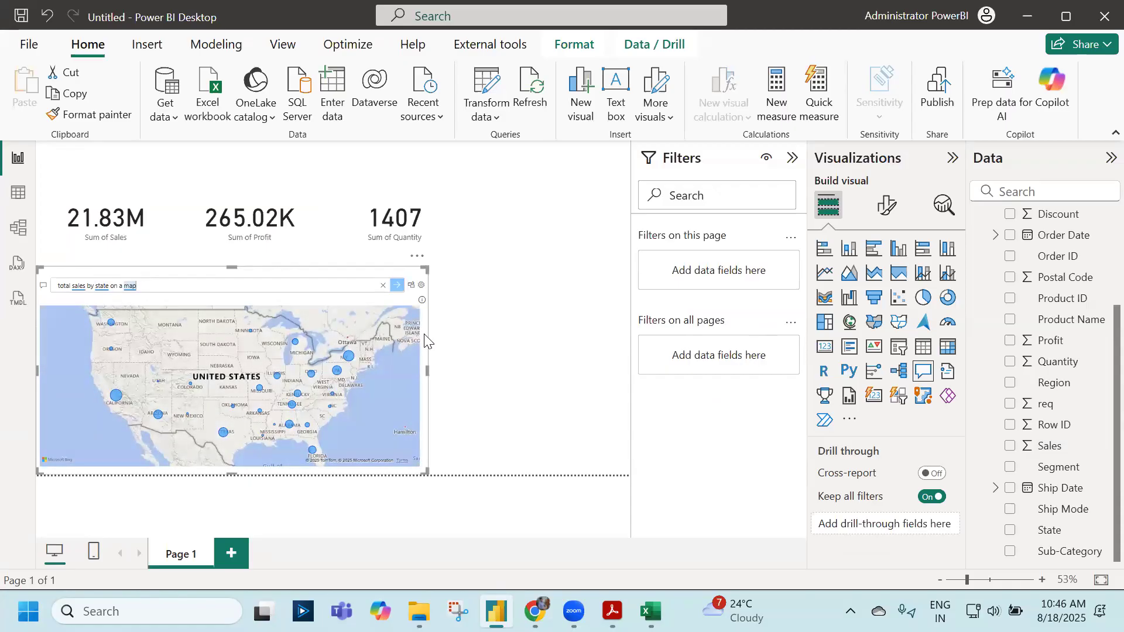
click(407, 288)
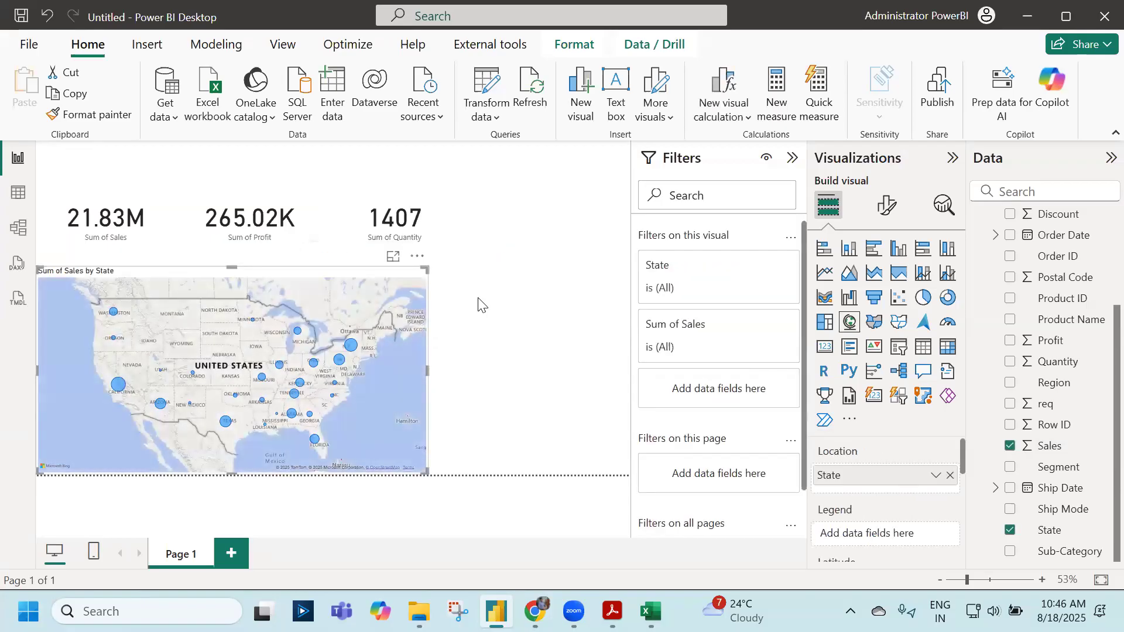
Add a standard "total sales by category" bar chart through Q&A beside the map and shorten it to about half its height.
double_click(478, 304)
text(total)
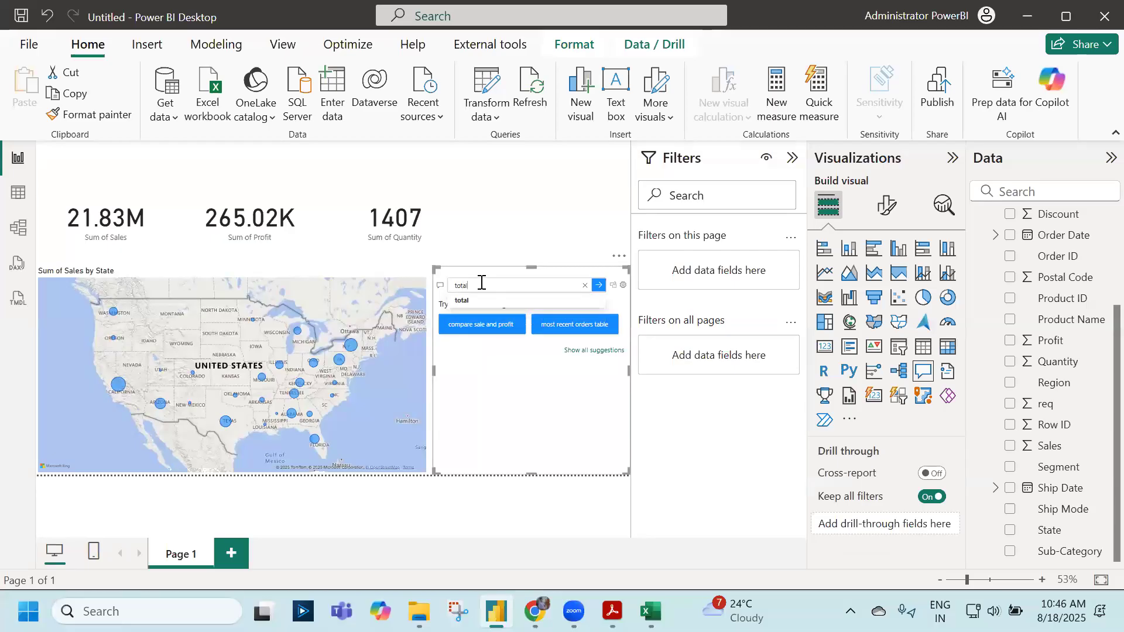
text( sales by cate)
click(499, 301)
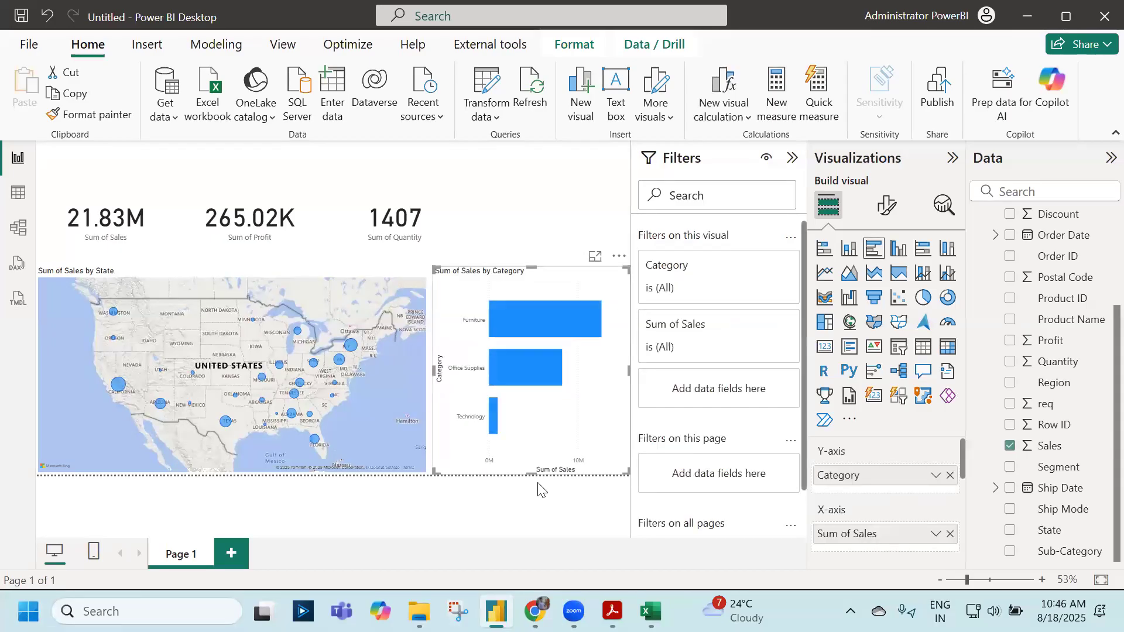
drag(531, 473, 523, 365)
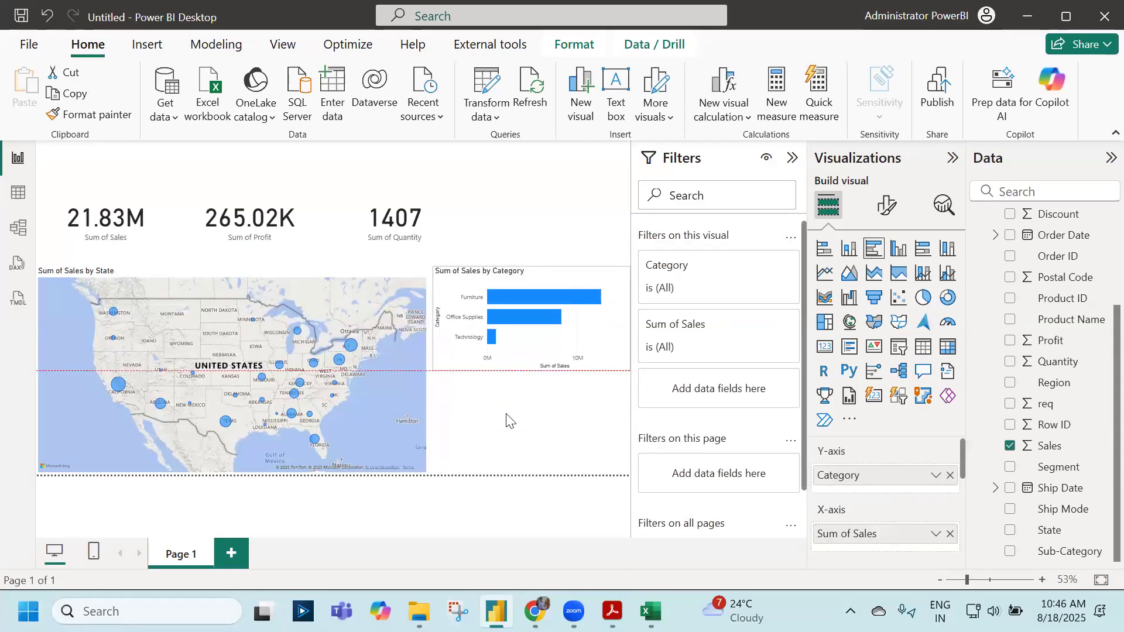
Add a Q&A visual below the category bar chart asking for "total sales by segment".
double_click(507, 417)
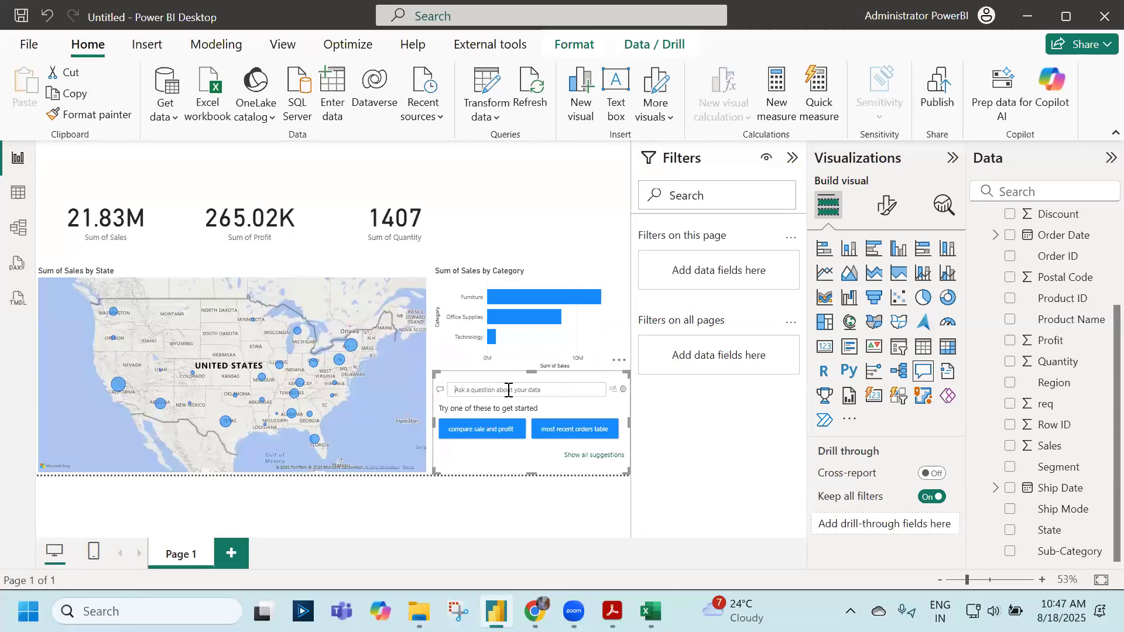
text(tto)
key(BackSpace)
key(BackSpace)
text(ot)
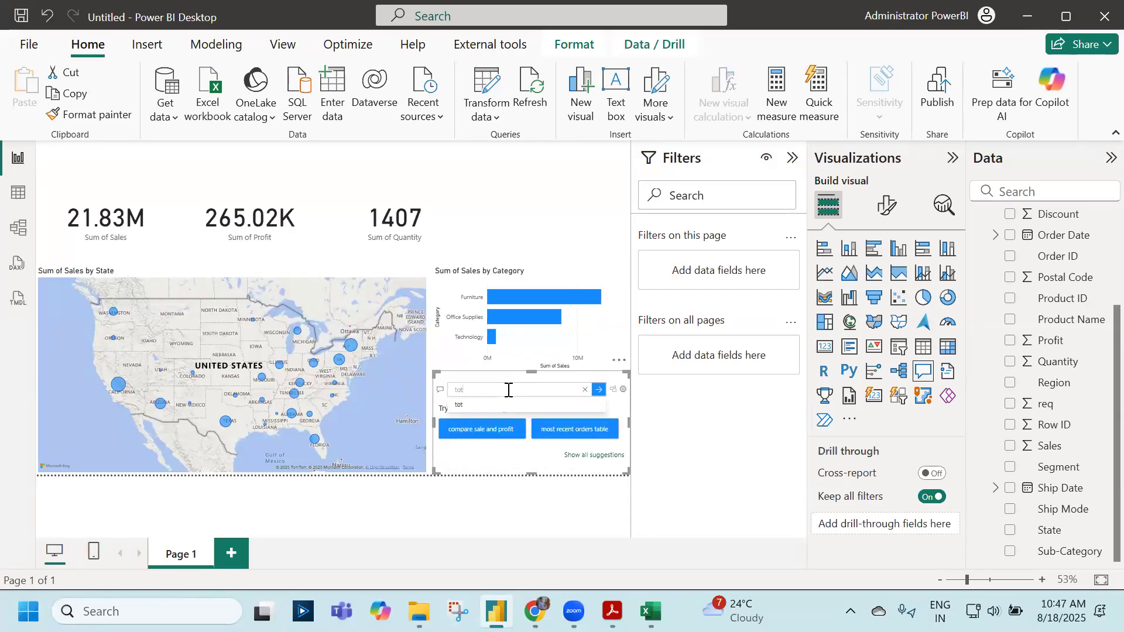
text(al sales by seg)
click(498, 405)
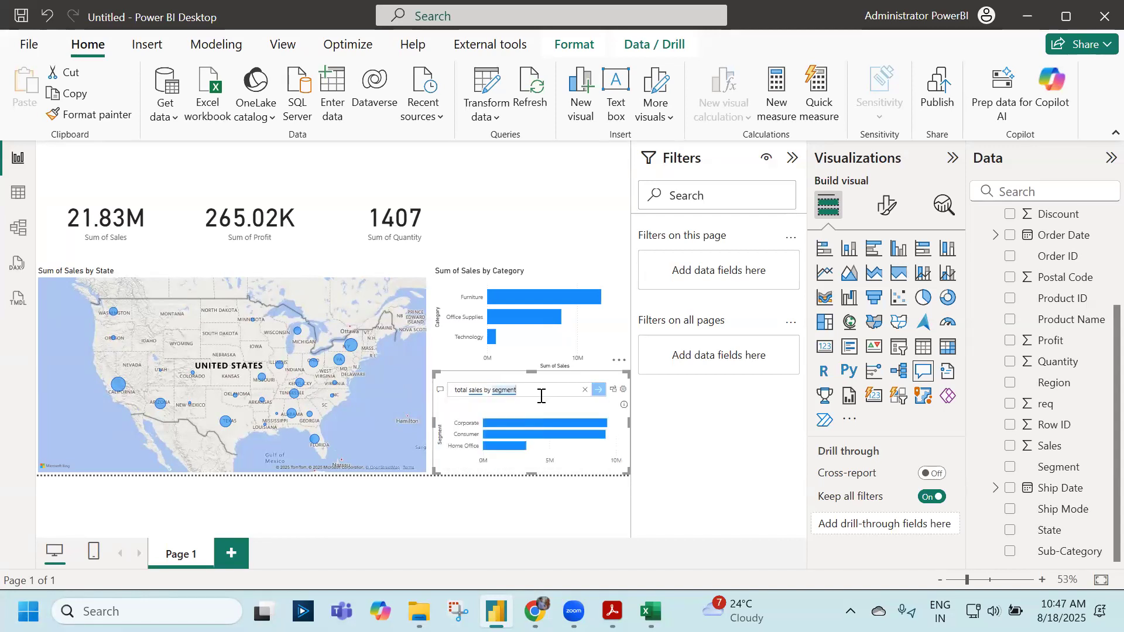
Extend the segment question to "total sales by segment on a column" and convert the answer into a standard column chart.
text(on a column)
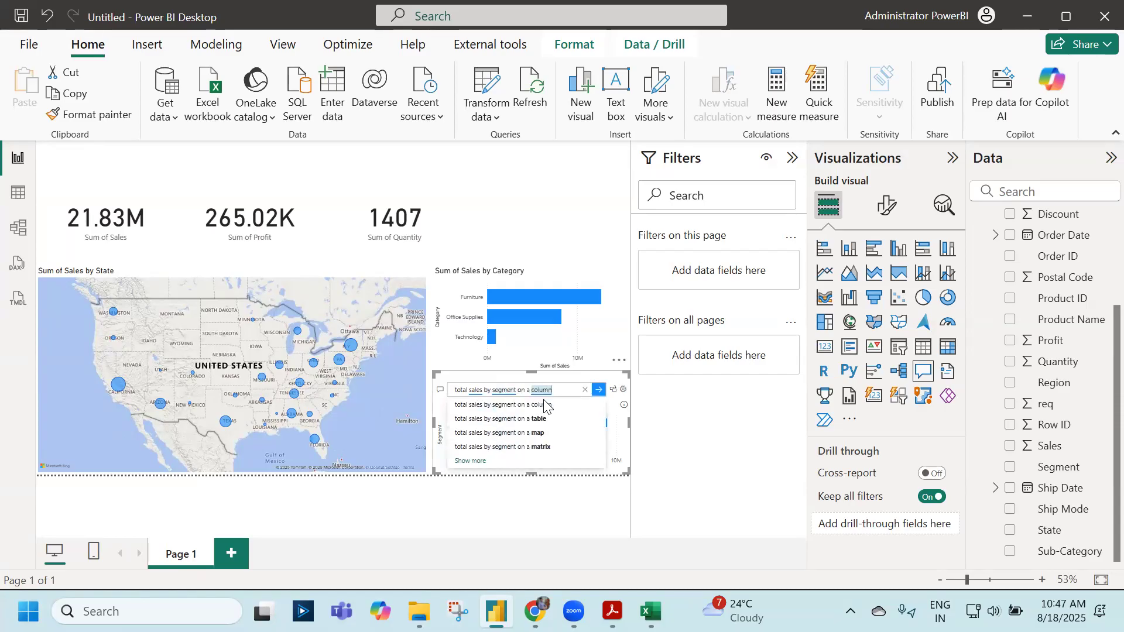
click(544, 406)
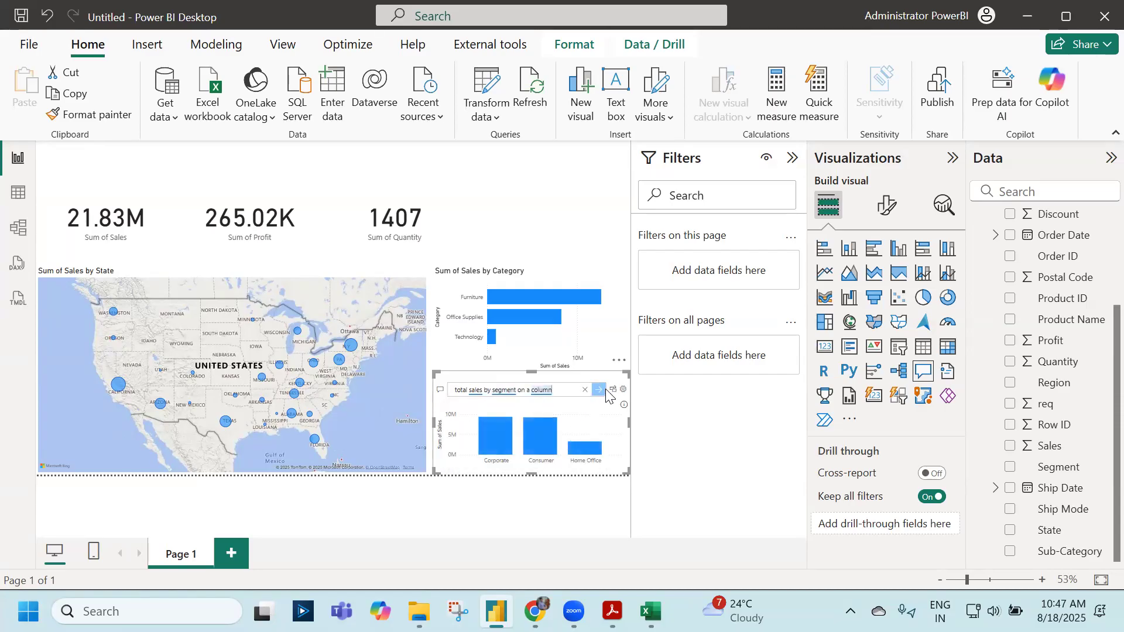
click(611, 393)
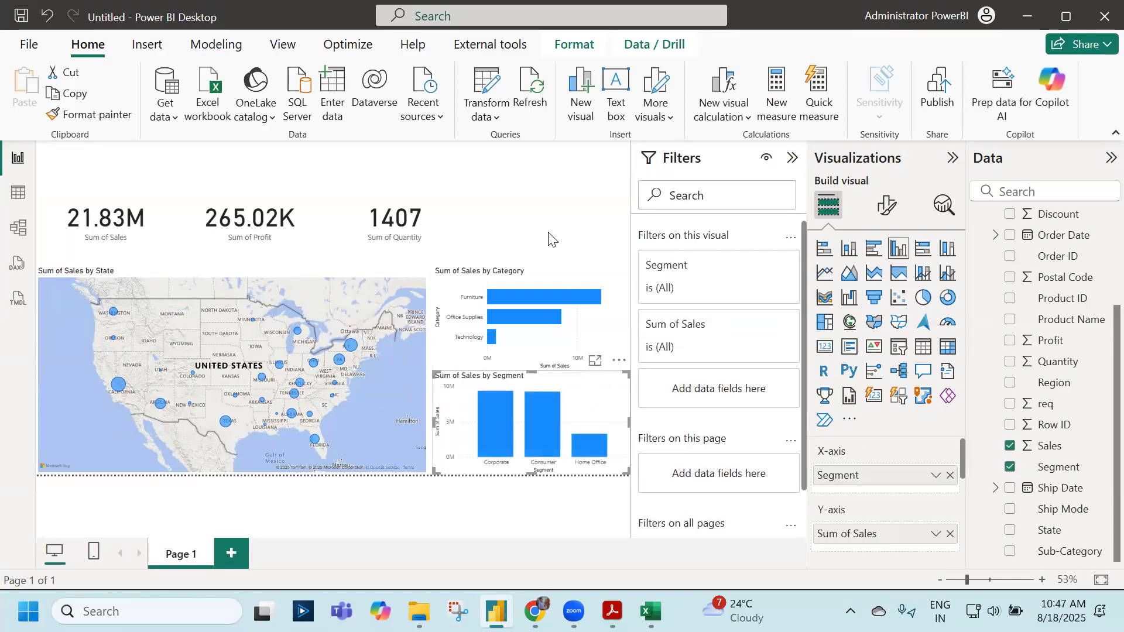
Add a slicer beside the quantity card and populate it with the Region field.
click(548, 240)
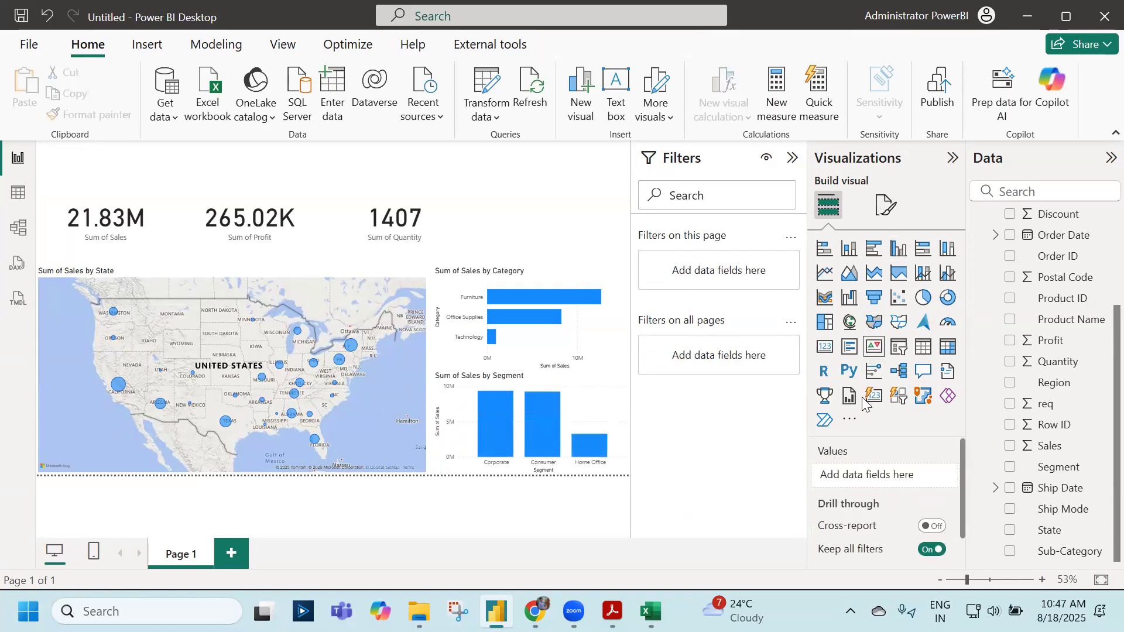
click(897, 346)
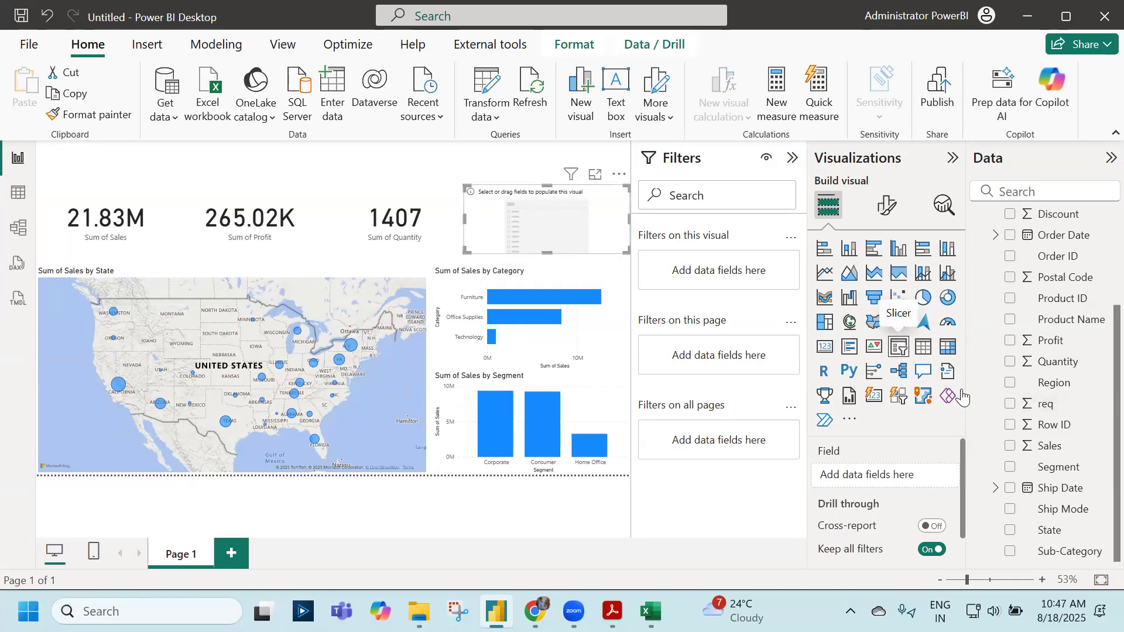
click(1017, 384)
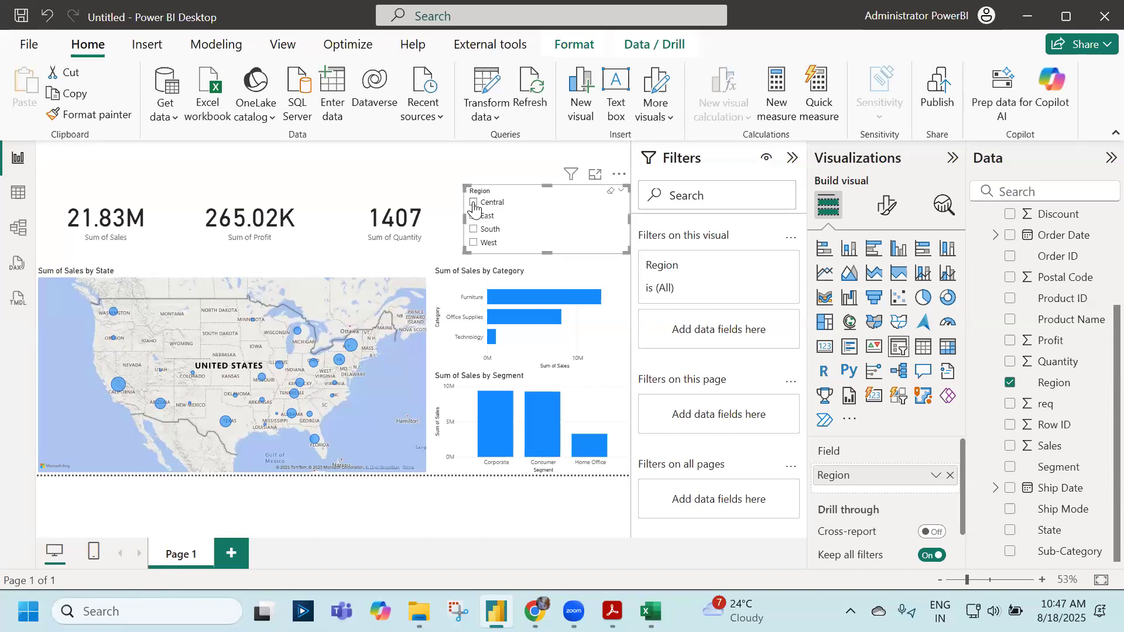
Test the Region slicer by filtering the report to Central, East, South and West in turn, and clear the selection.
click(474, 204)
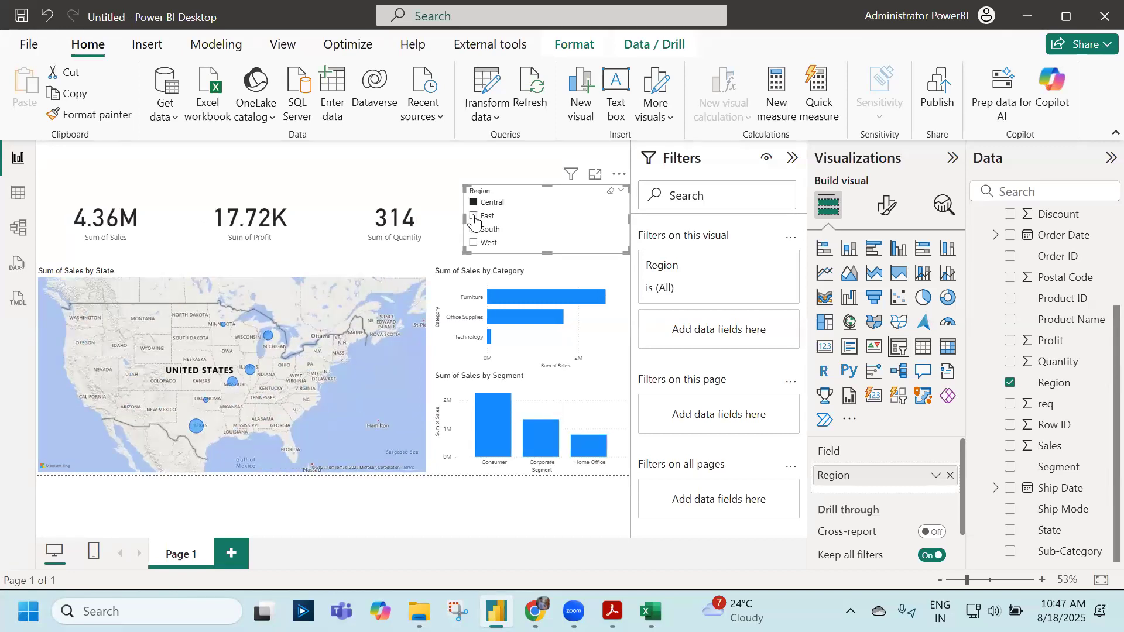
click(473, 217)
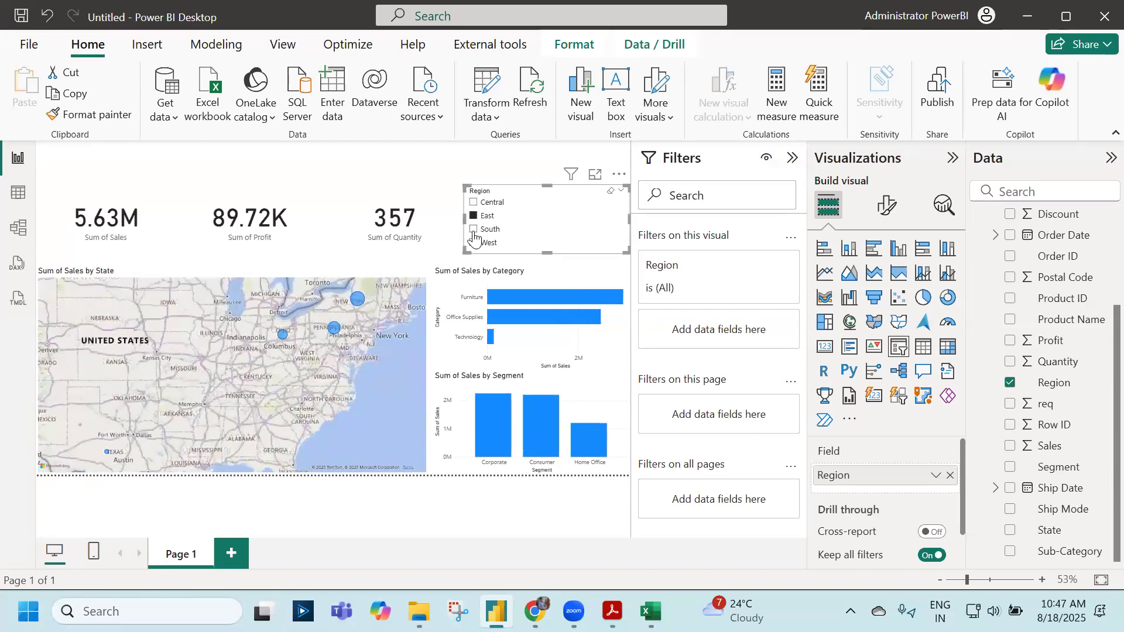
click(473, 230)
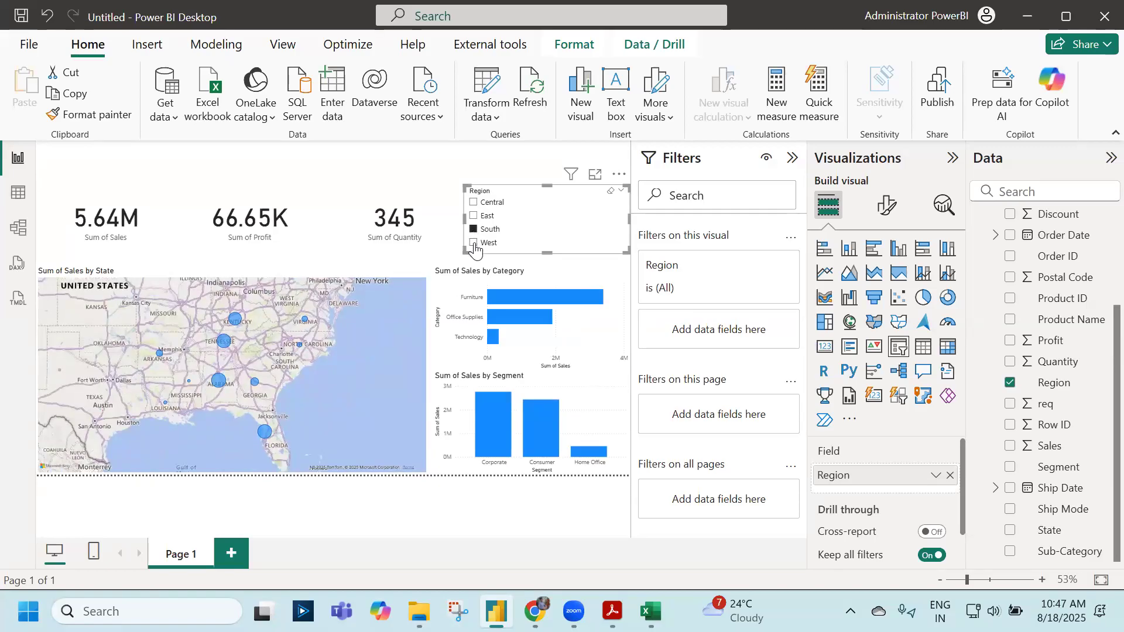
click(474, 244)
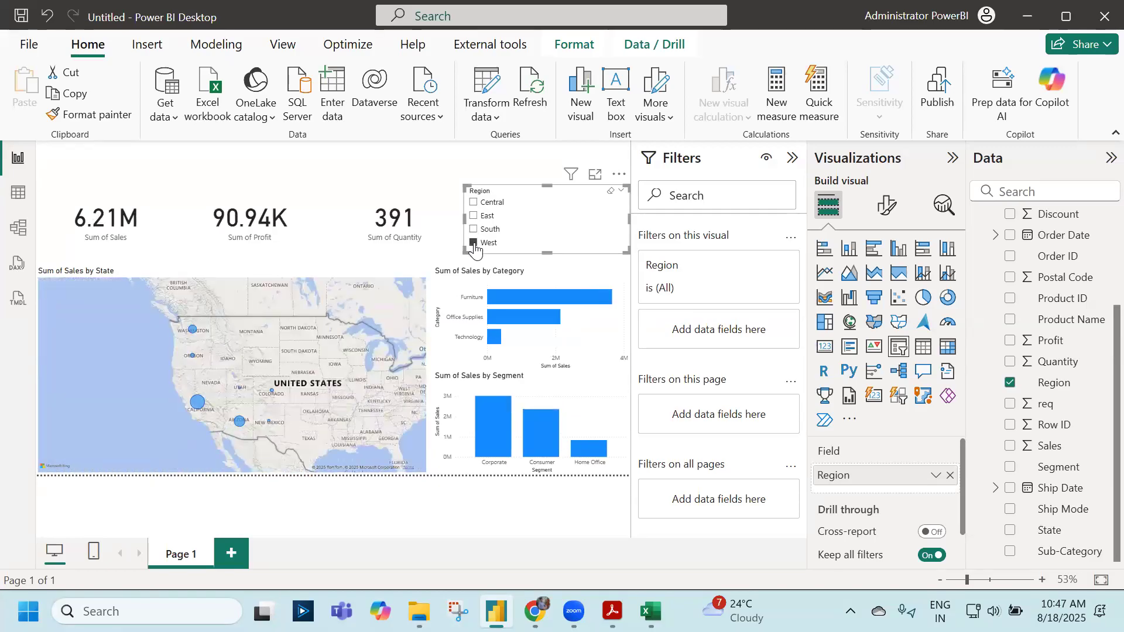
click(474, 244)
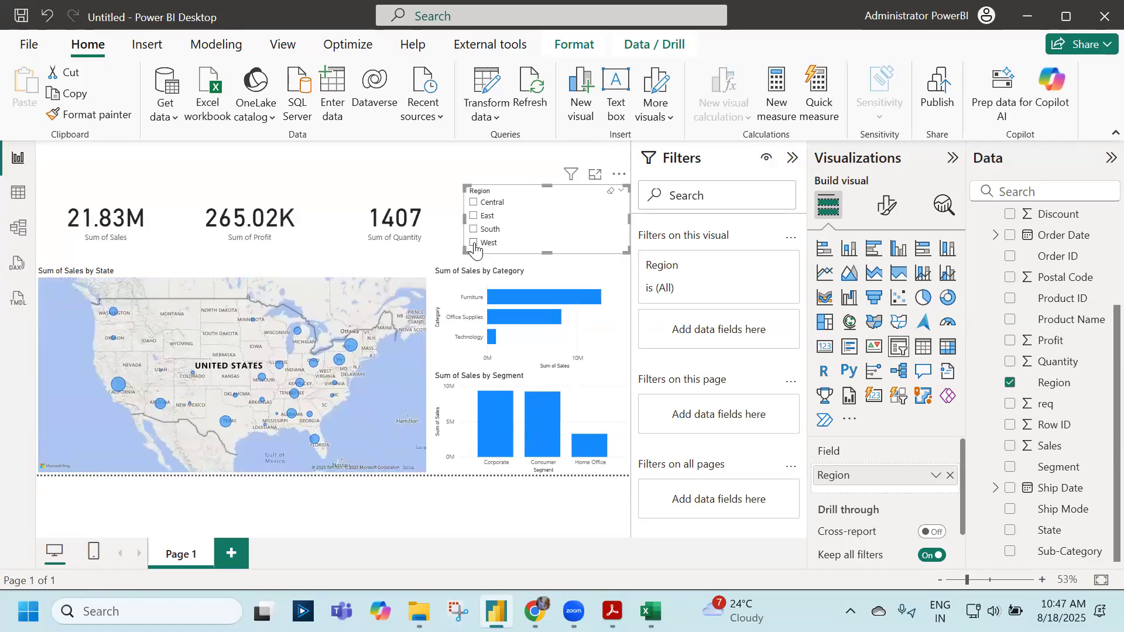
click(474, 244)
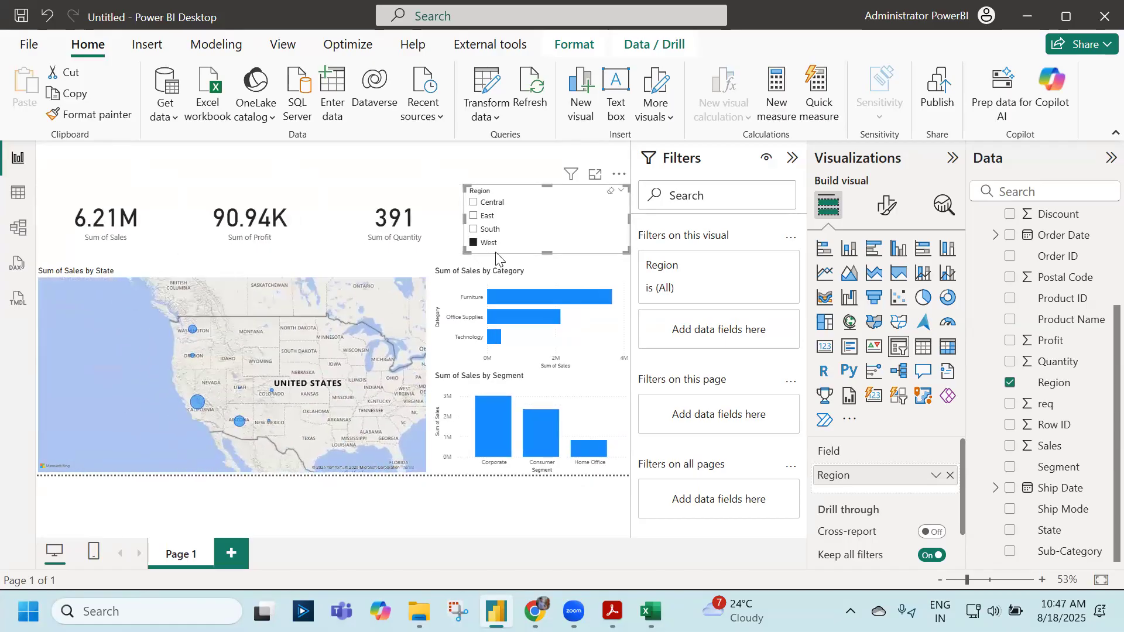
click(474, 244)
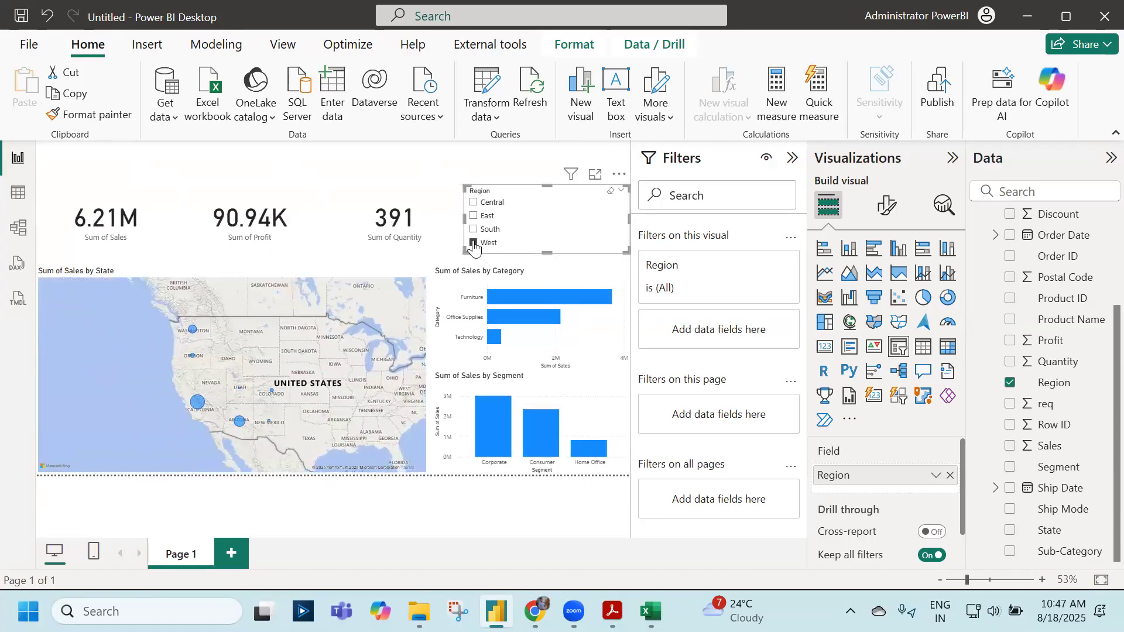
click(391, 166)
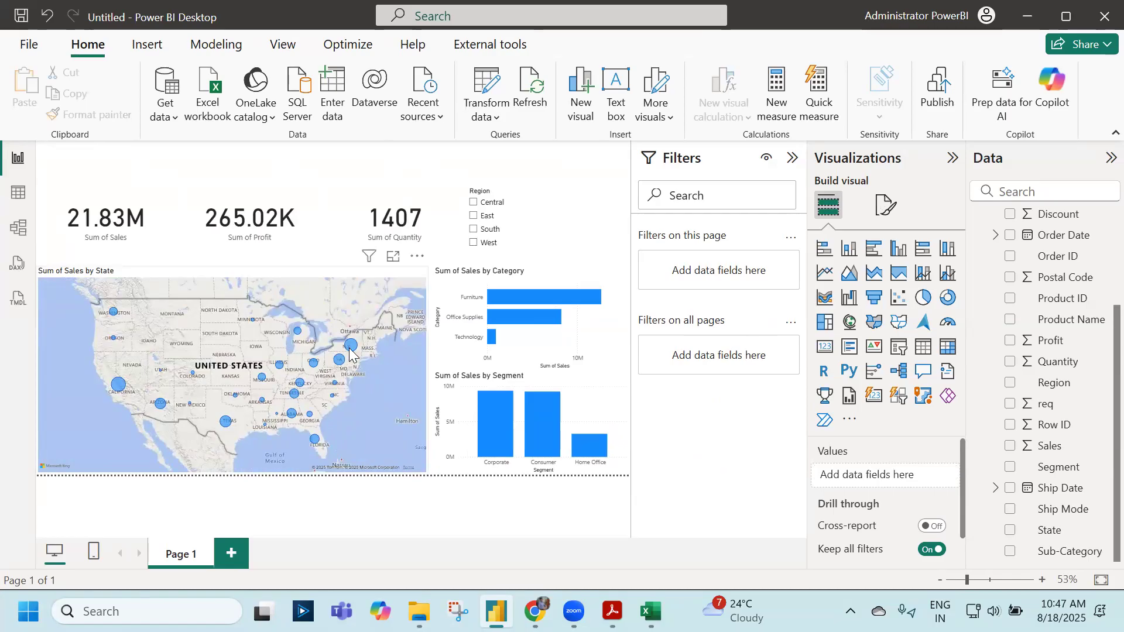
Inspect the New York and California map bubbles, cross-filter the report by California and Florida in turn, and clear each selection.
mouse_move(350, 353)
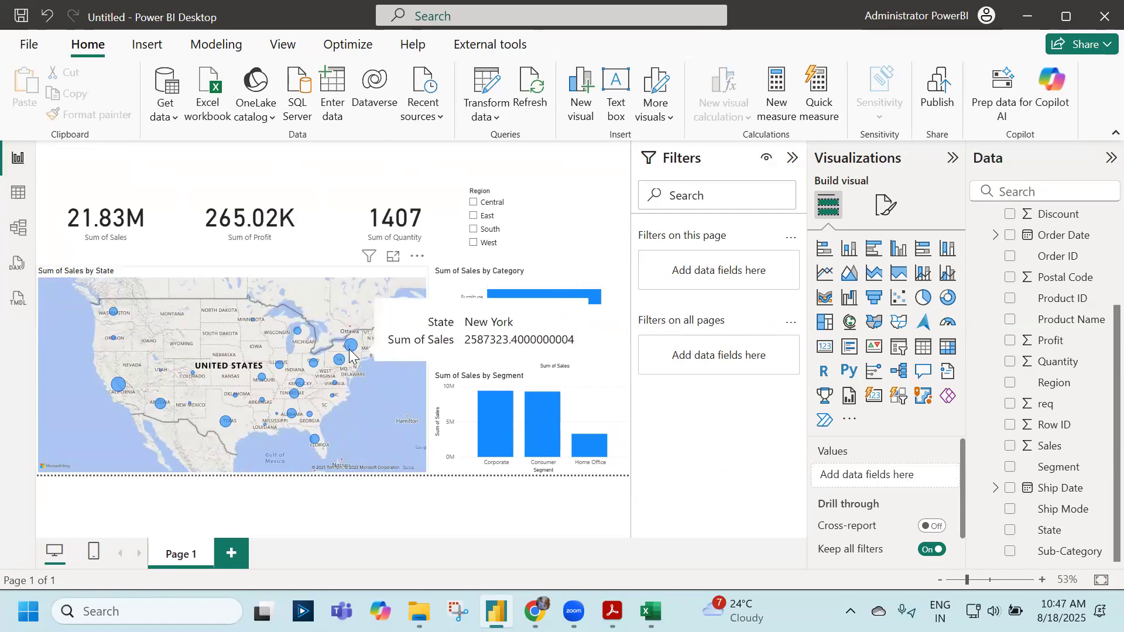
mouse_move(119, 388)
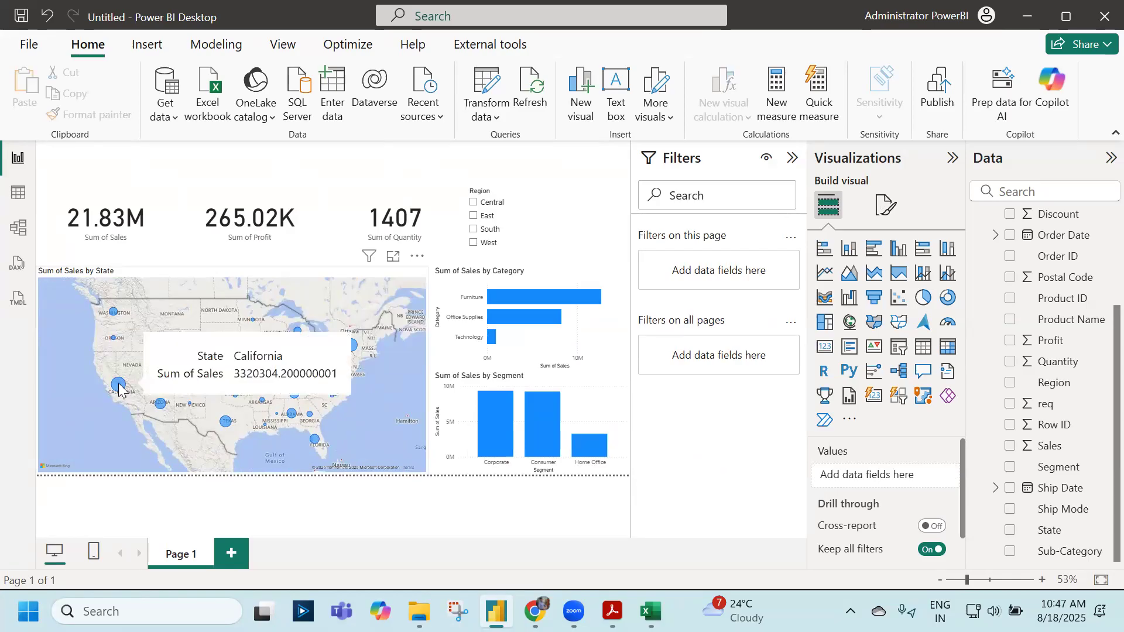
click(119, 387)
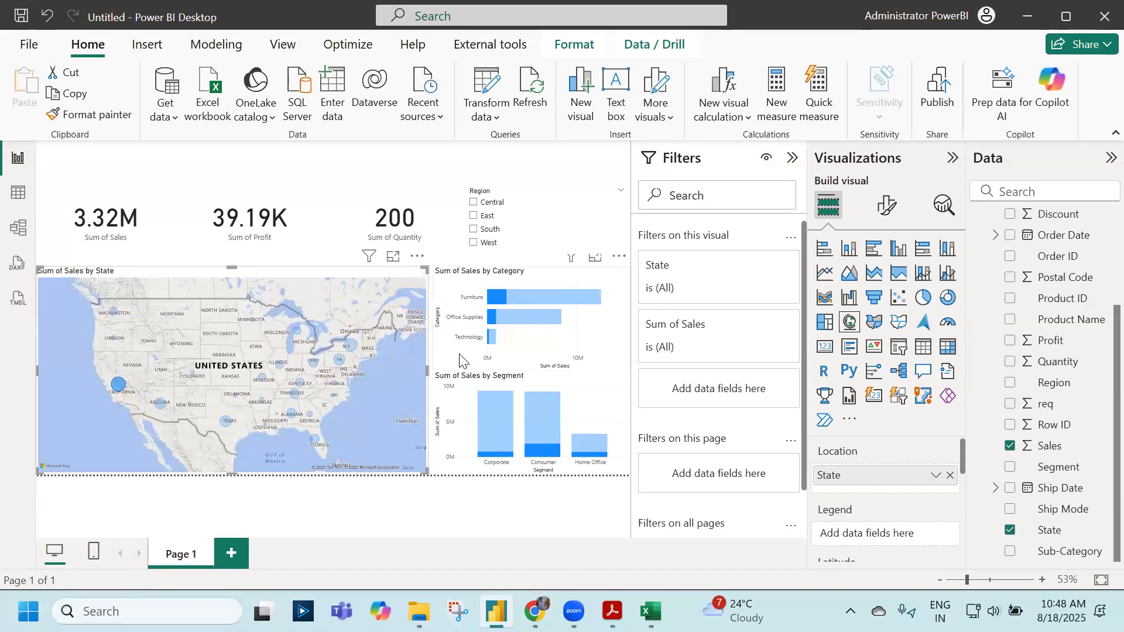
click(119, 390)
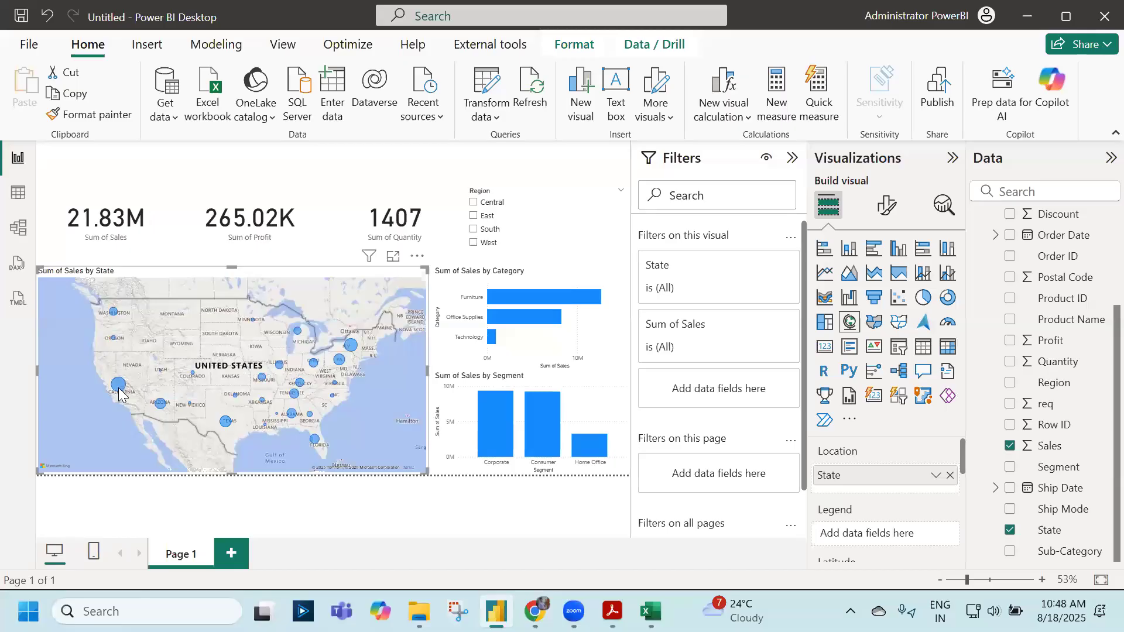
click(315, 441)
click(315, 440)
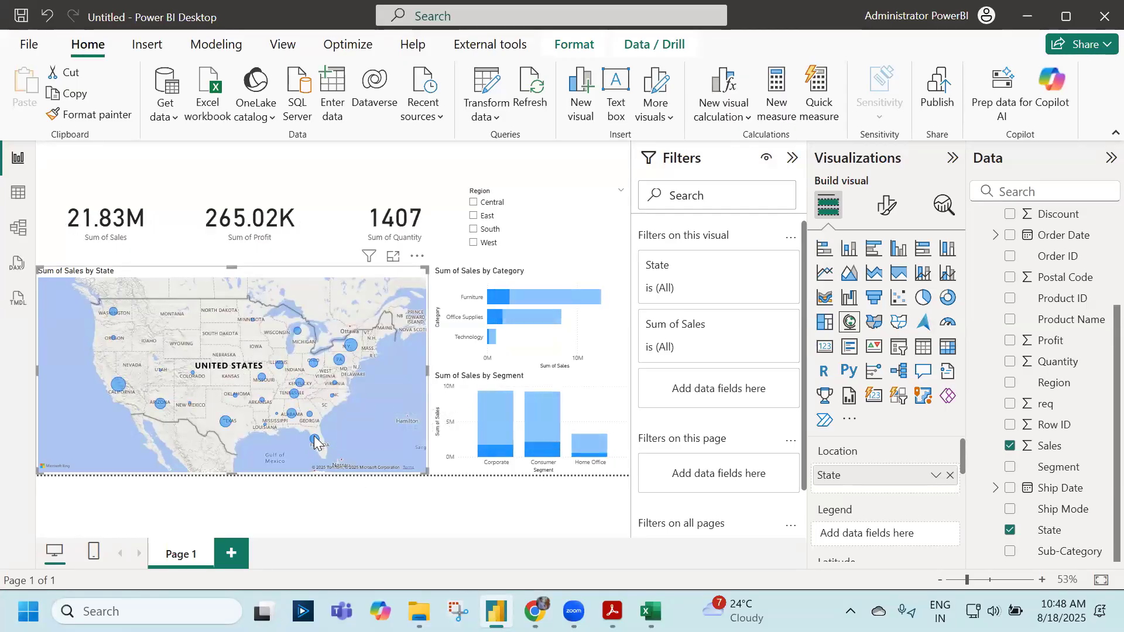
click(314, 439)
click(314, 439)
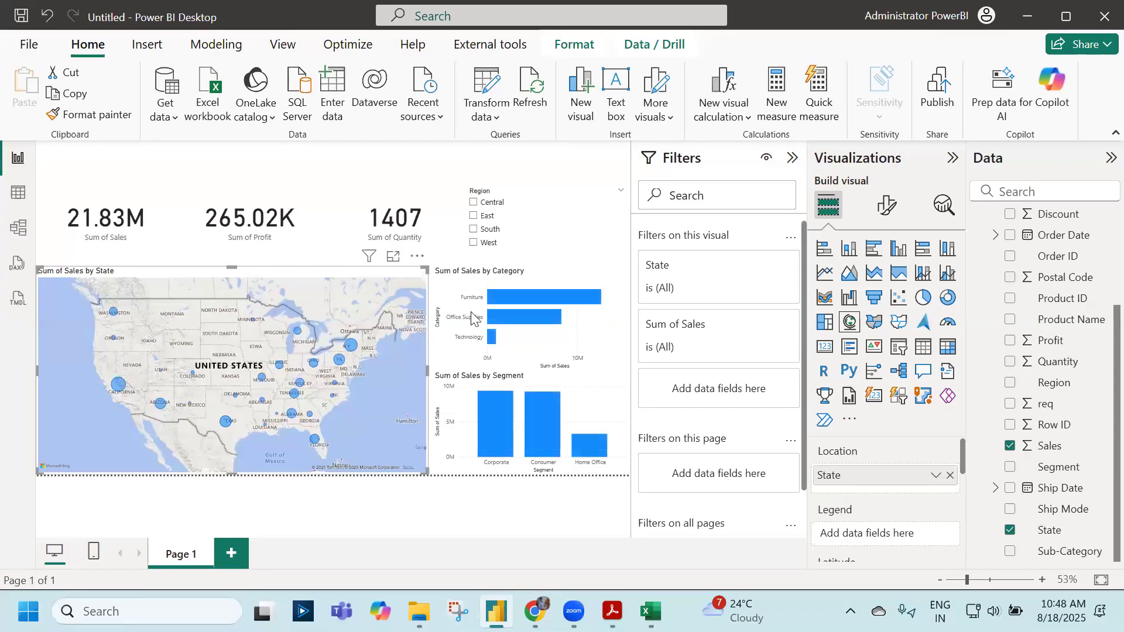
Cross-filter the report by the Furniture, Office Supplies and Technology bars in turn, and clear the selection.
click(506, 297)
click(502, 320)
click(492, 338)
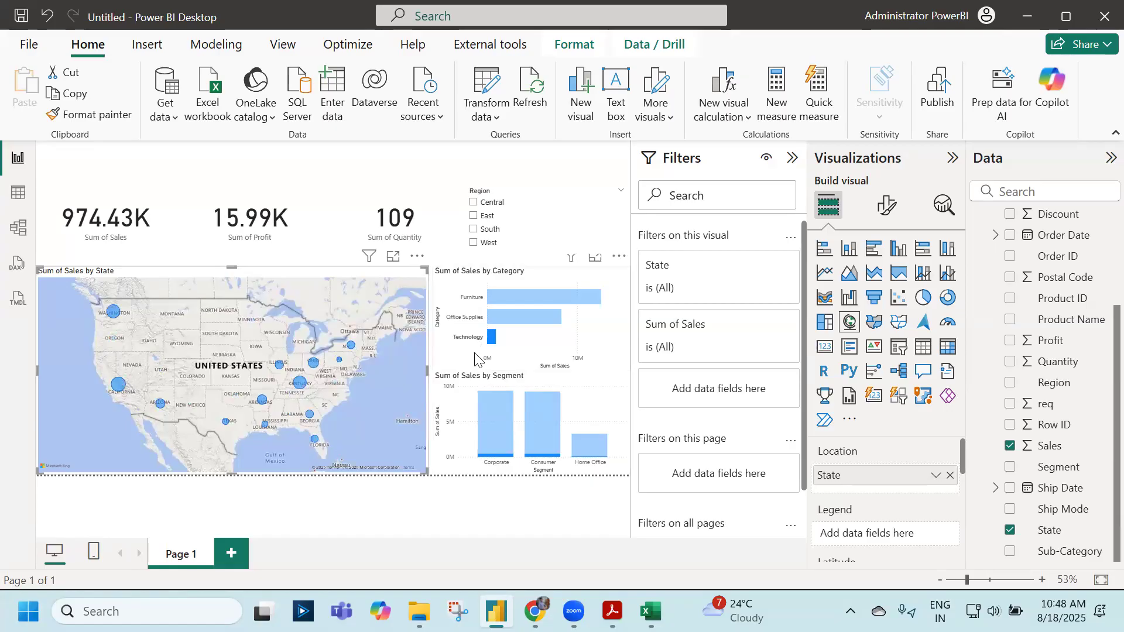
click(475, 357)
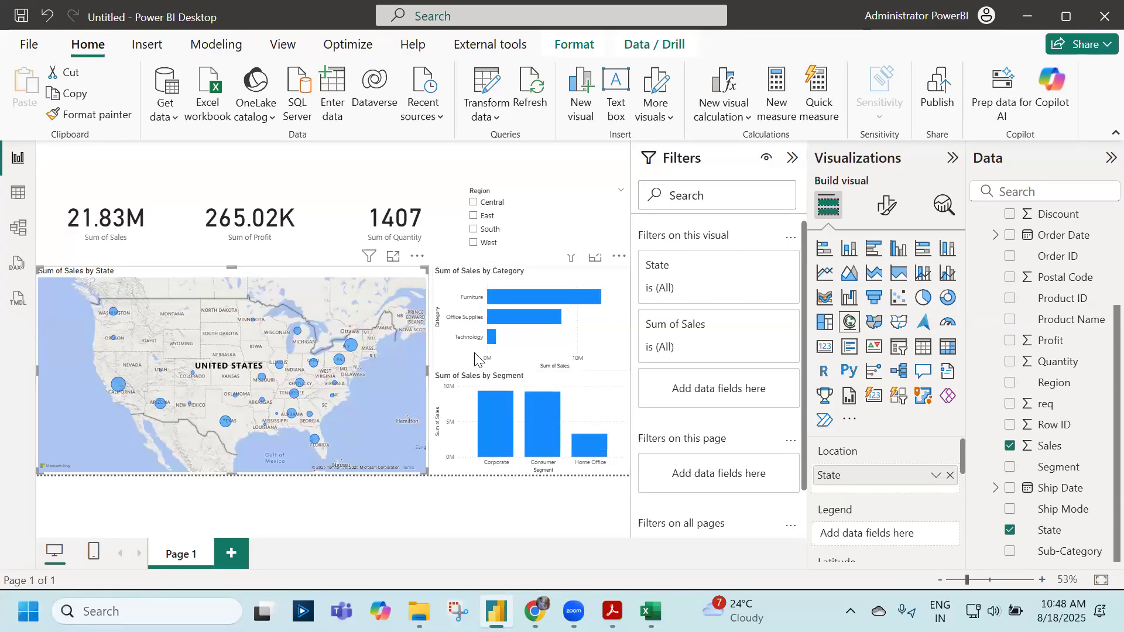
Add a text box spanning the page's full width along its upper edge, reading "SALES PERFORMANCE REPORT".
click(329, 159)
click(616, 97)
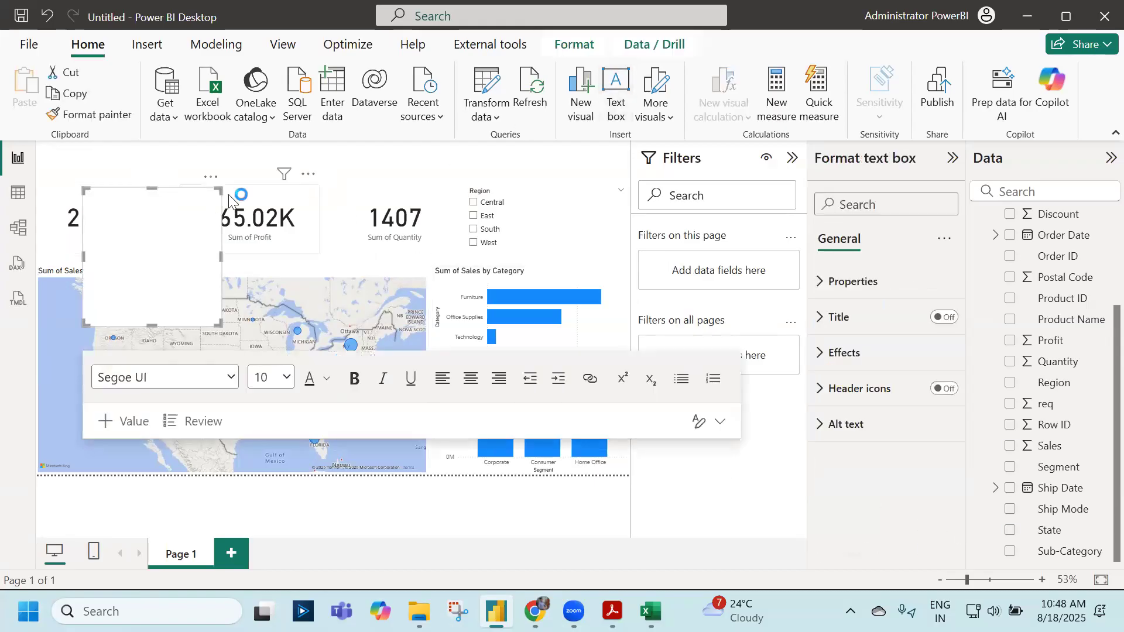
drag(213, 177, 163, 126)
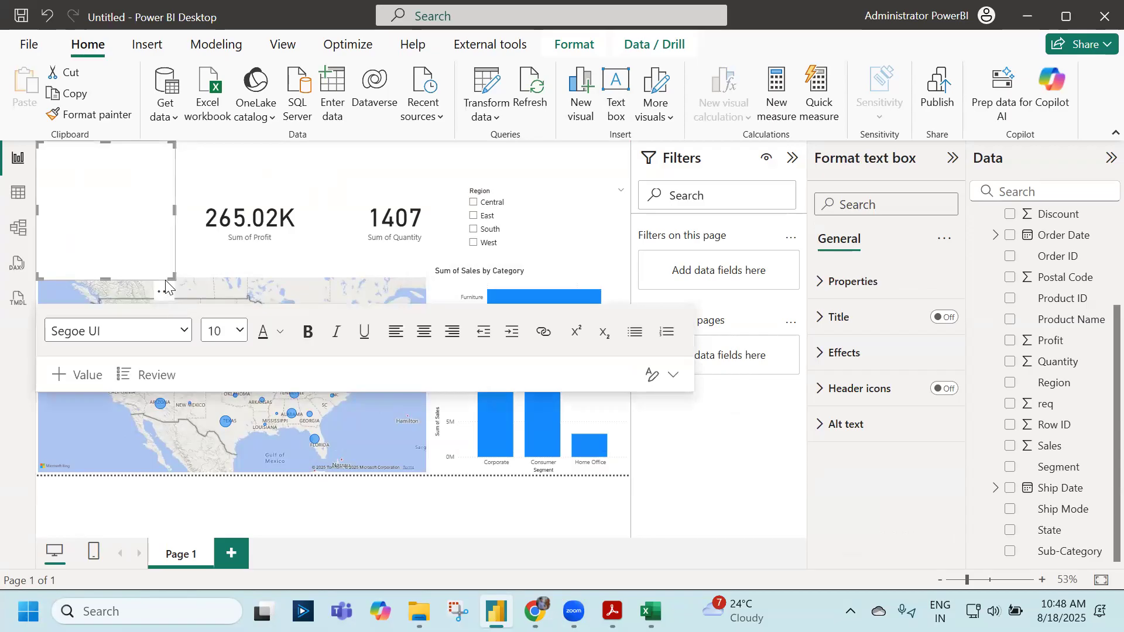
drag(171, 275, 629, 170)
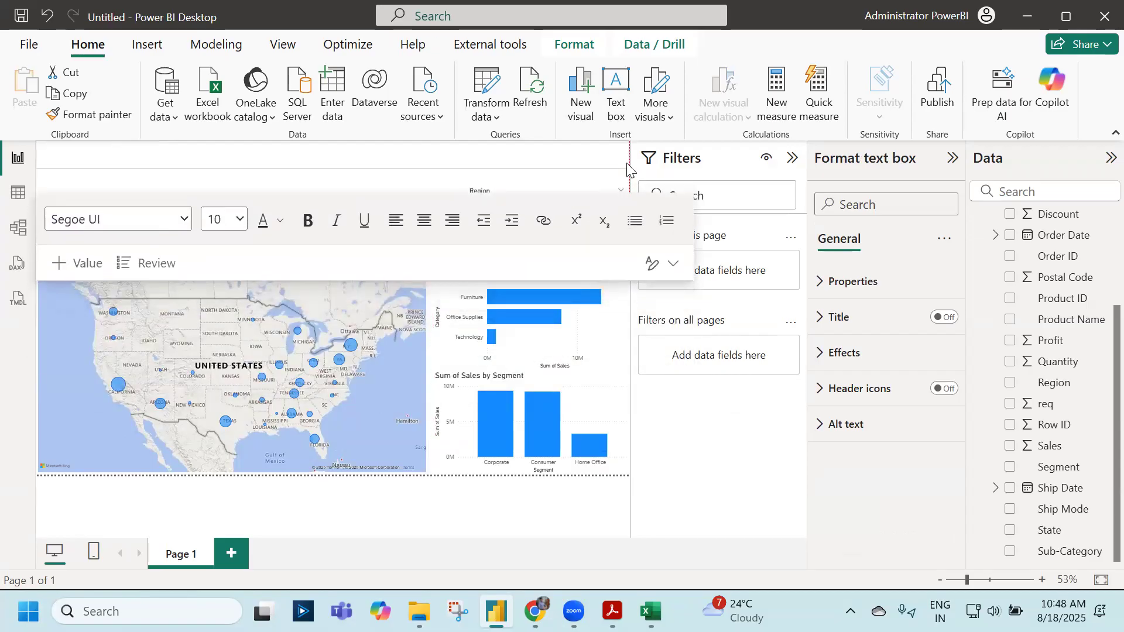
click(154, 151)
key(Caps_Lock)
text(SALES P)
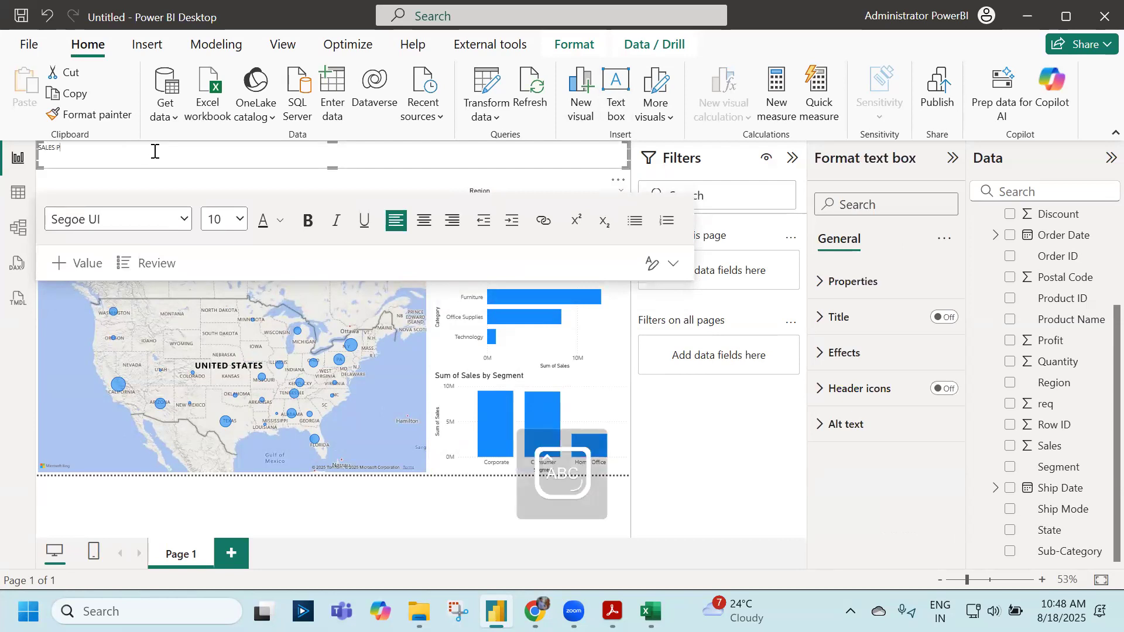
text(ERFORMANCE REPORT)
Format the report title text as size 24, centered and bold.
key(ctrl+a)
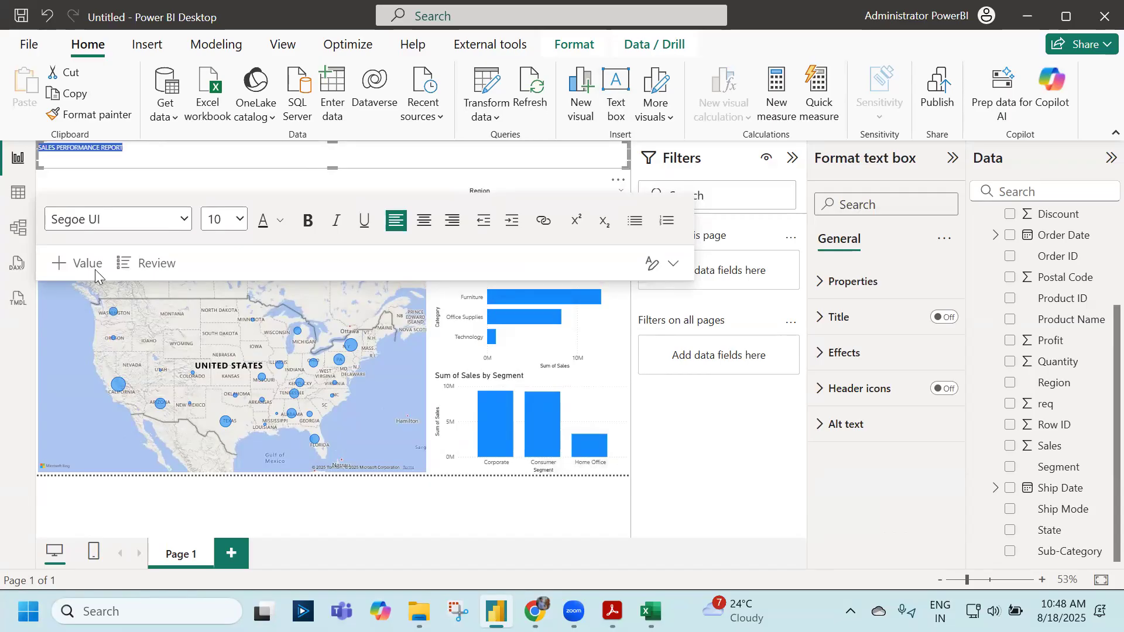
click(237, 219)
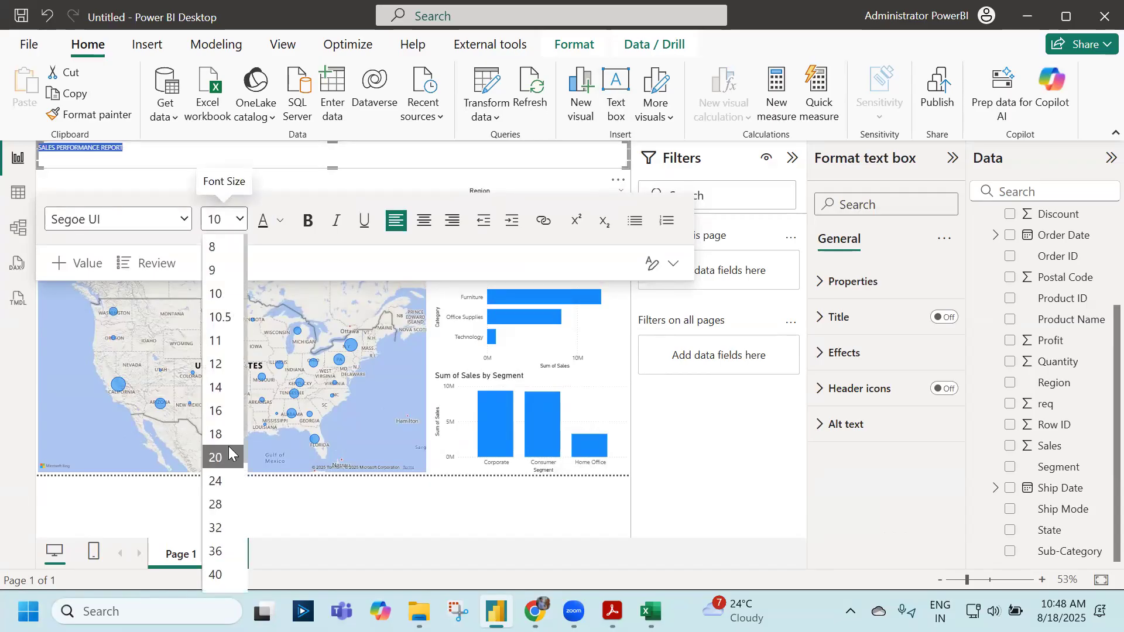
click(216, 481)
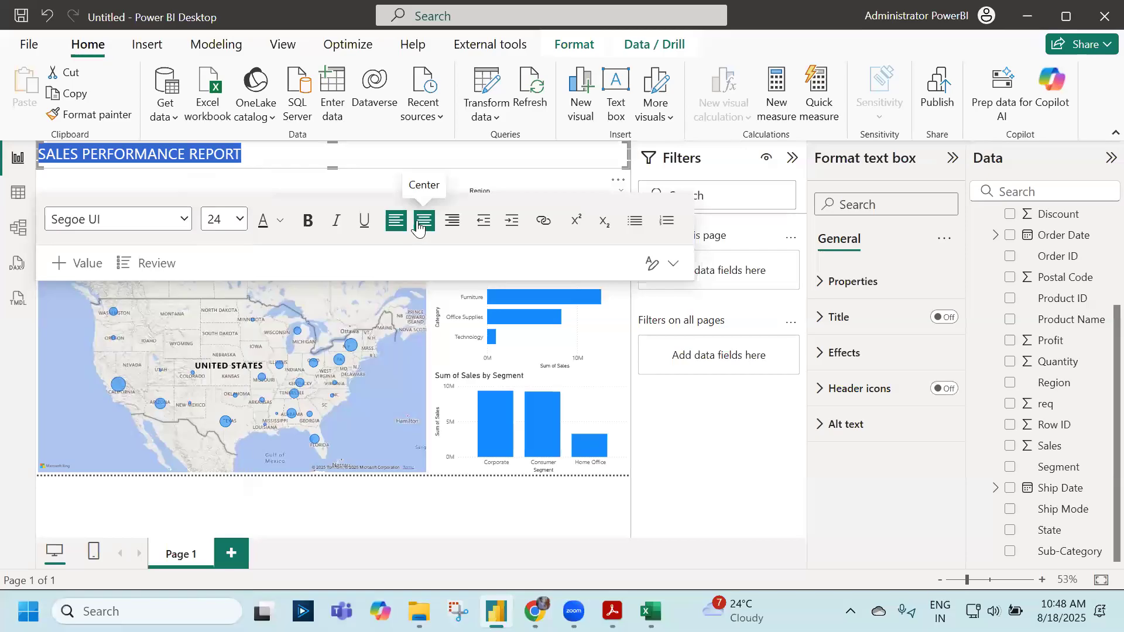
click(425, 220)
click(308, 234)
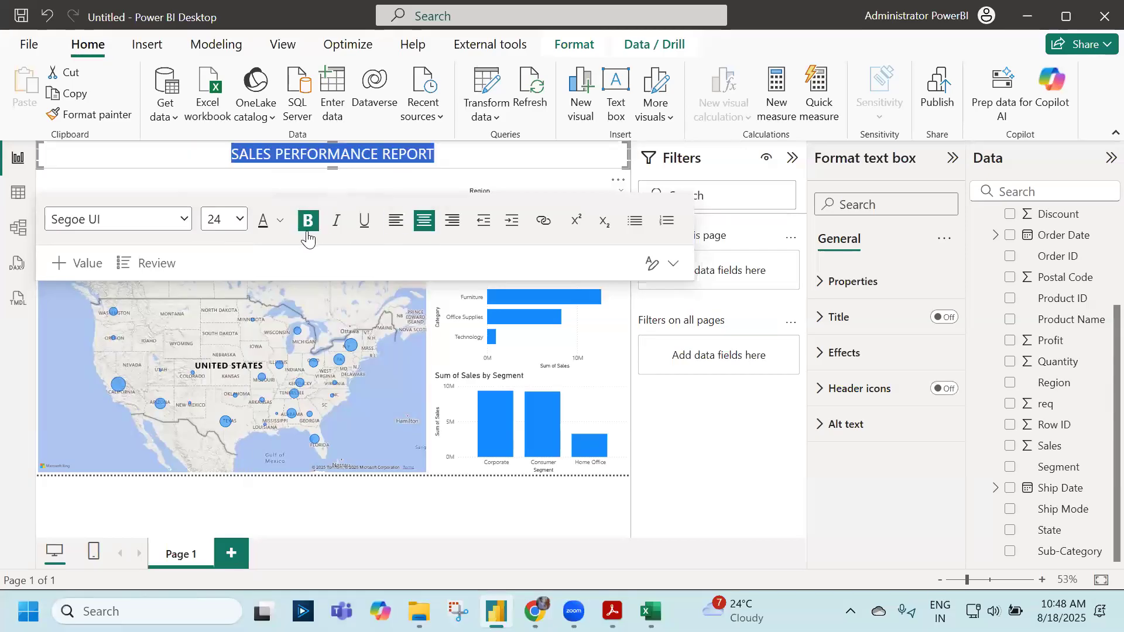
click(311, 183)
Move the report title text box slightly lower on the page, above the cards.
click(428, 468)
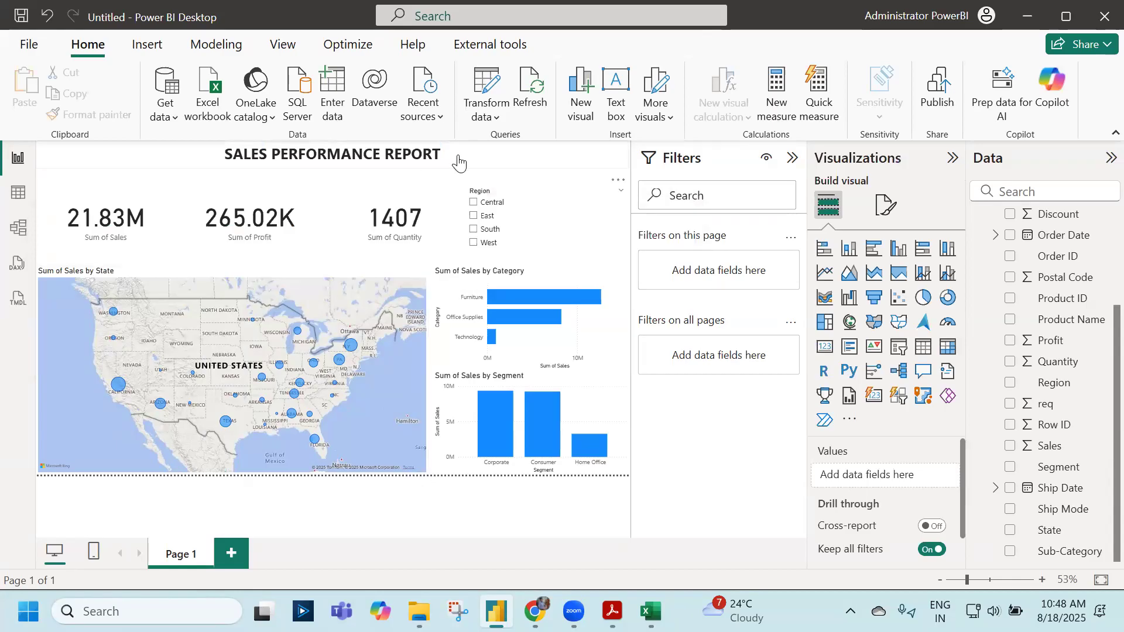
click(606, 186)
drag(615, 183, 613, 200)
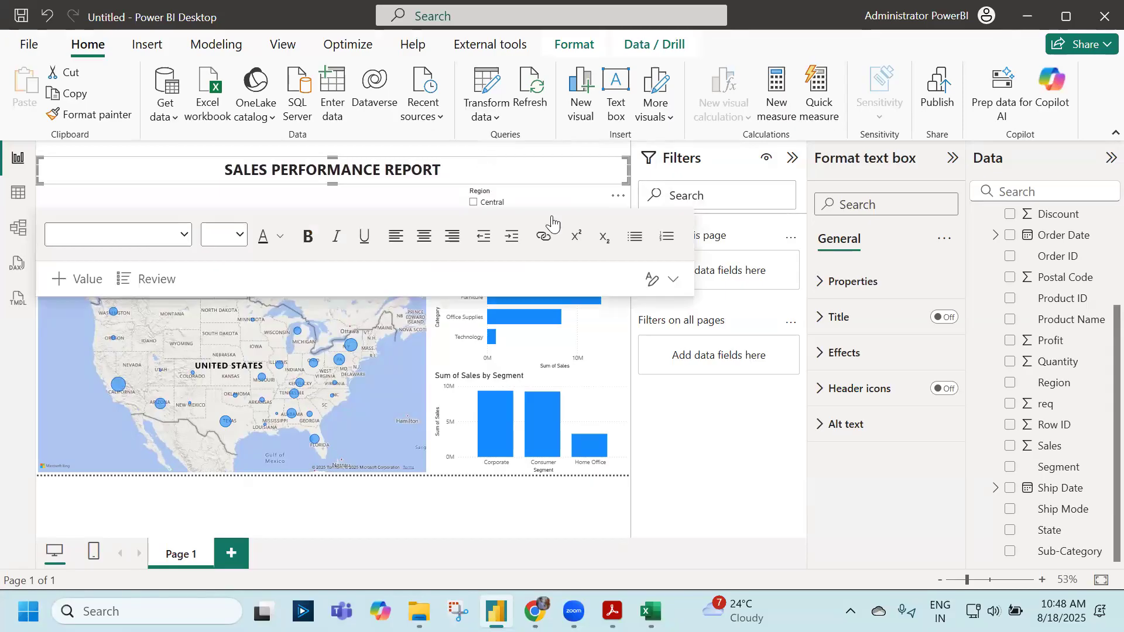
Look across the columns of the Orders_Table data, and return to the report page.
key(Escape)
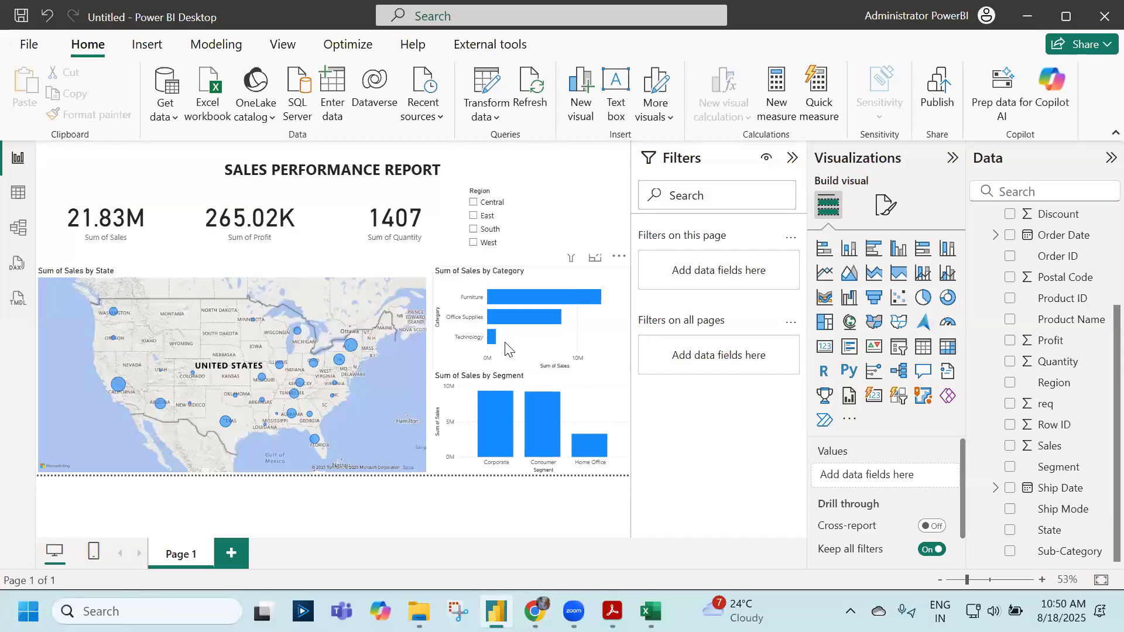
click(18, 193)
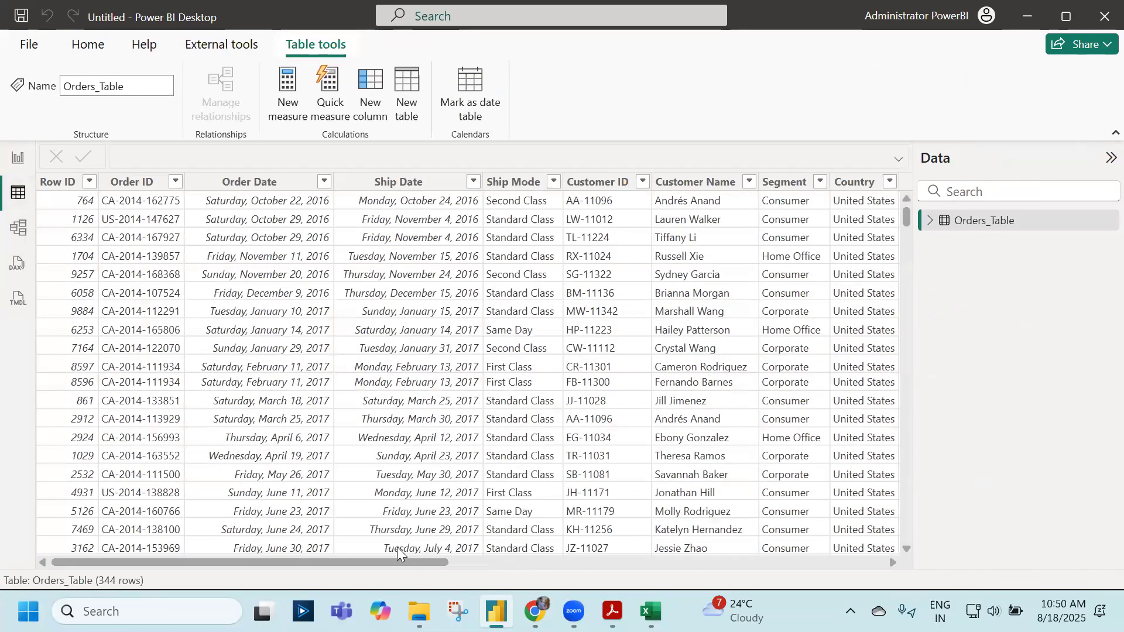
drag(414, 563, 852, 559)
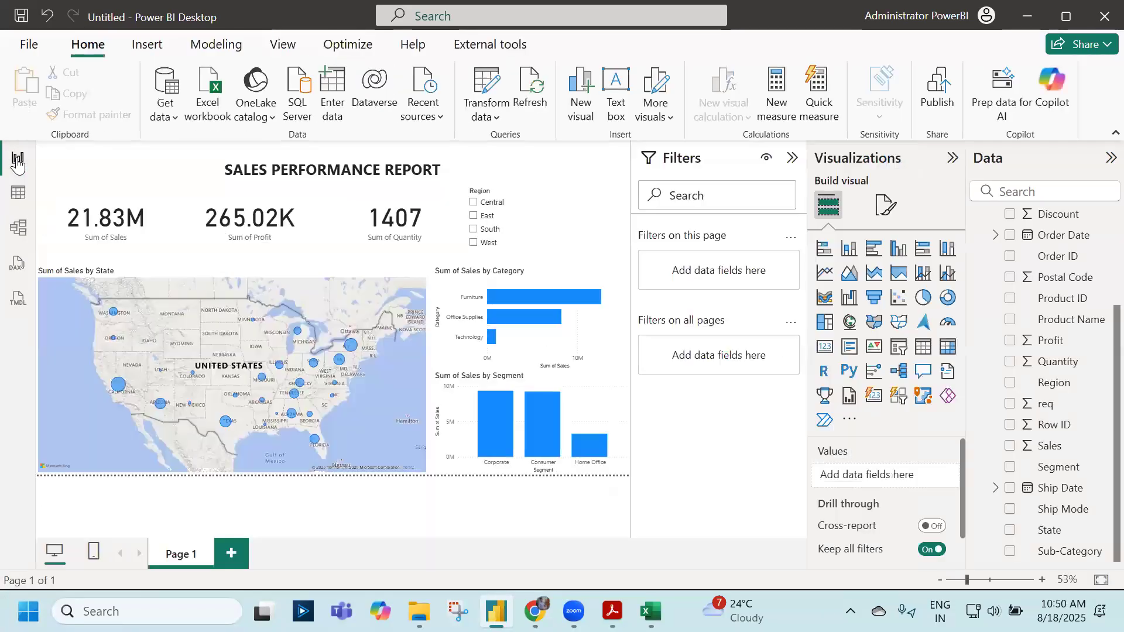
click(18, 159)
Switch to Chrome, open the Power BI service (app.powerbi.com) in a new tab, and acknowledge and close the Fabric trial expiry notice.
click(534, 611)
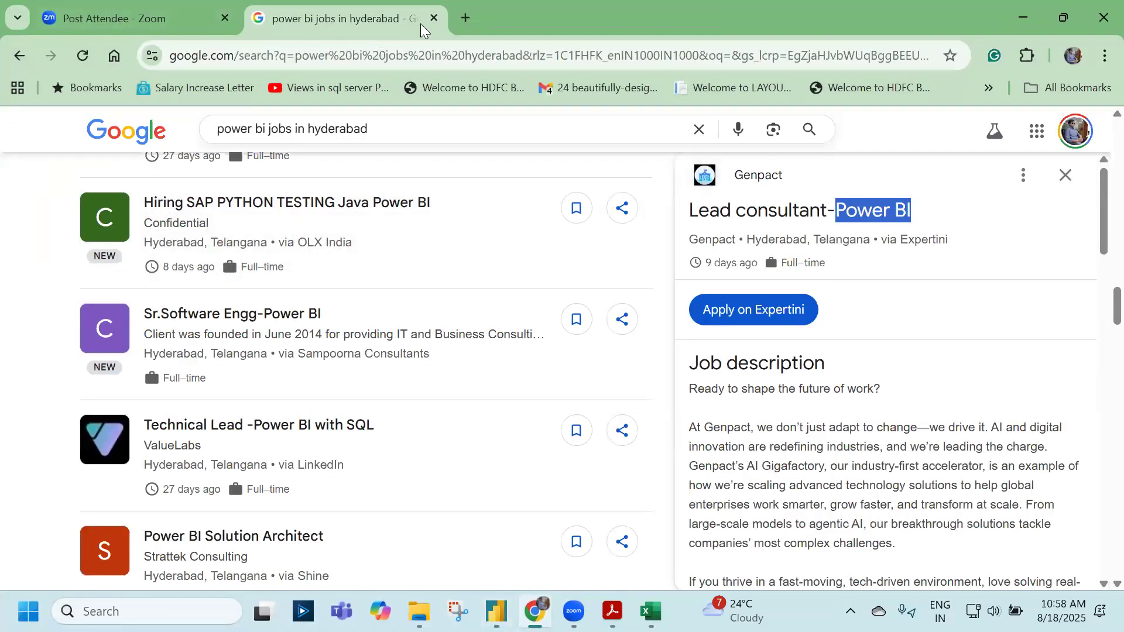
key(ctrl+t)
text(APP)
key(Return)
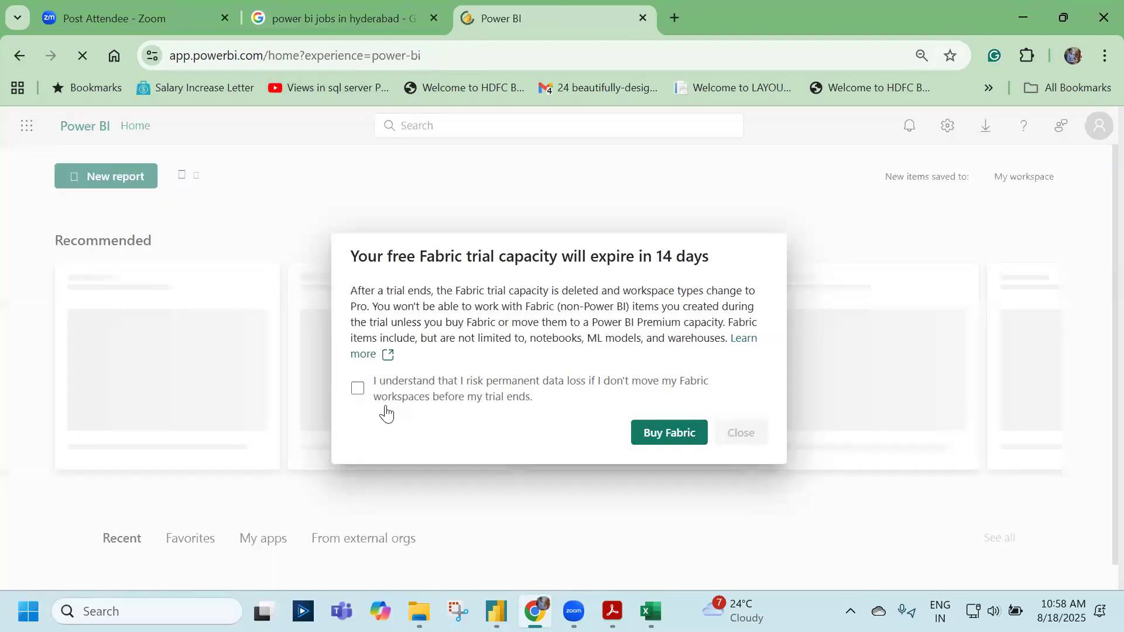
click(391, 401)
click(728, 445)
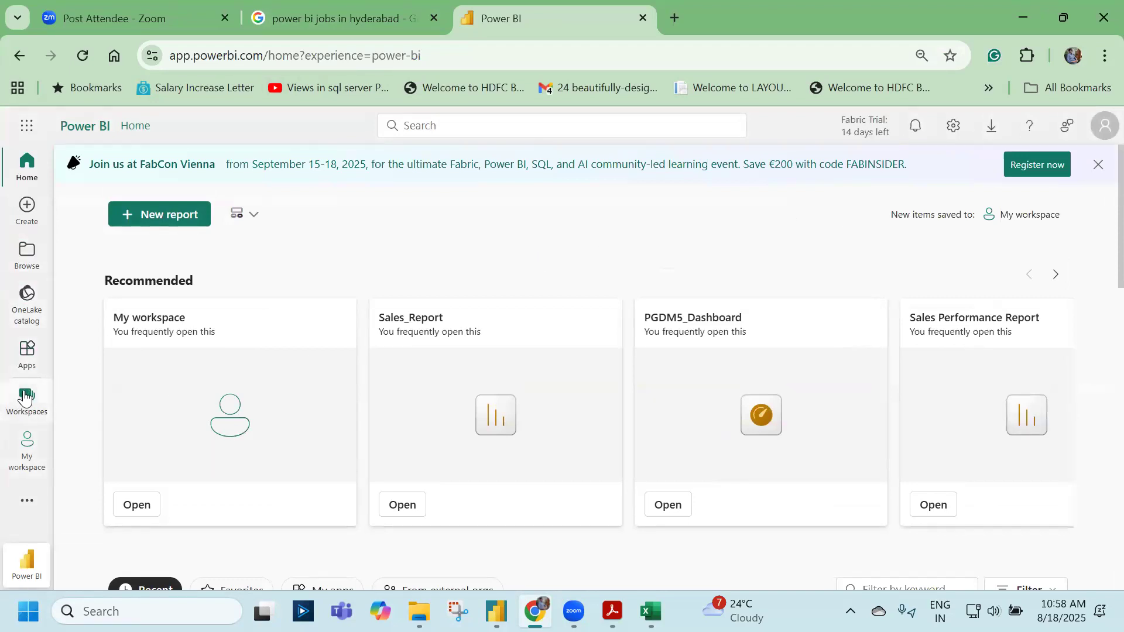
Open the report 09_SalesReport_20250717 from My workspace.
click(24, 398)
click(124, 263)
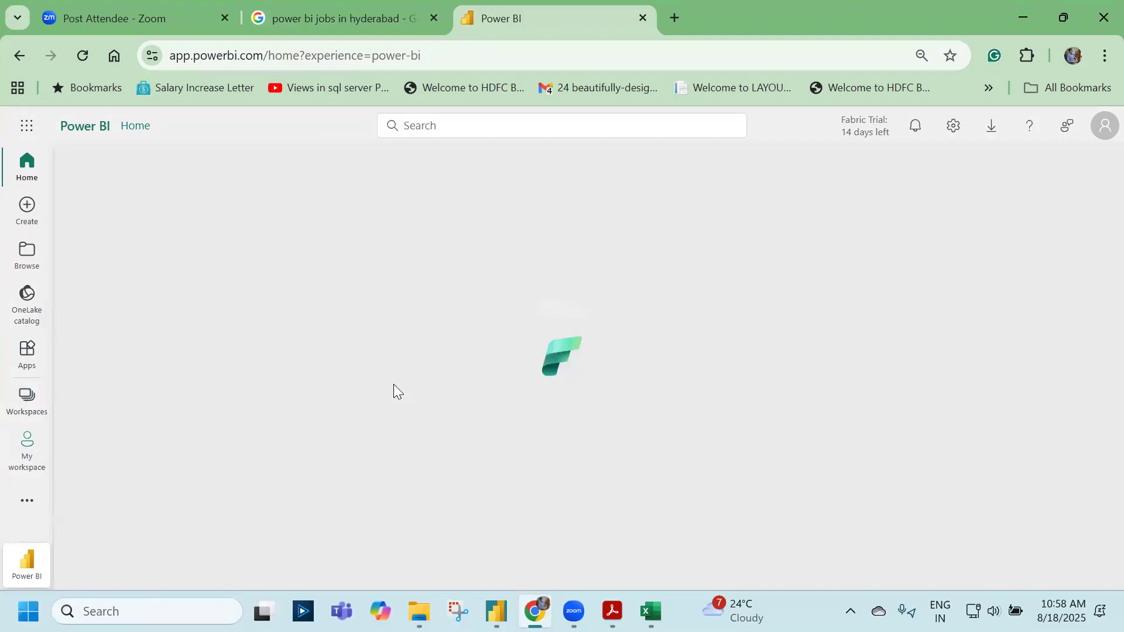
scroll(209, 484, down, 2)
scroll(196, 477, up, 2)
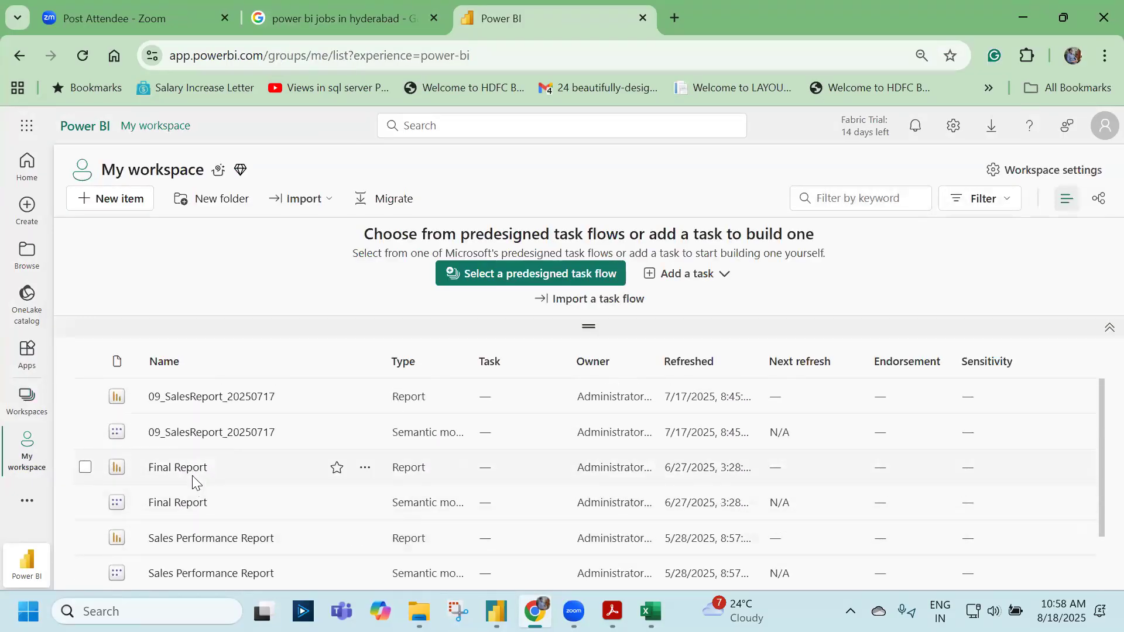
click(206, 399)
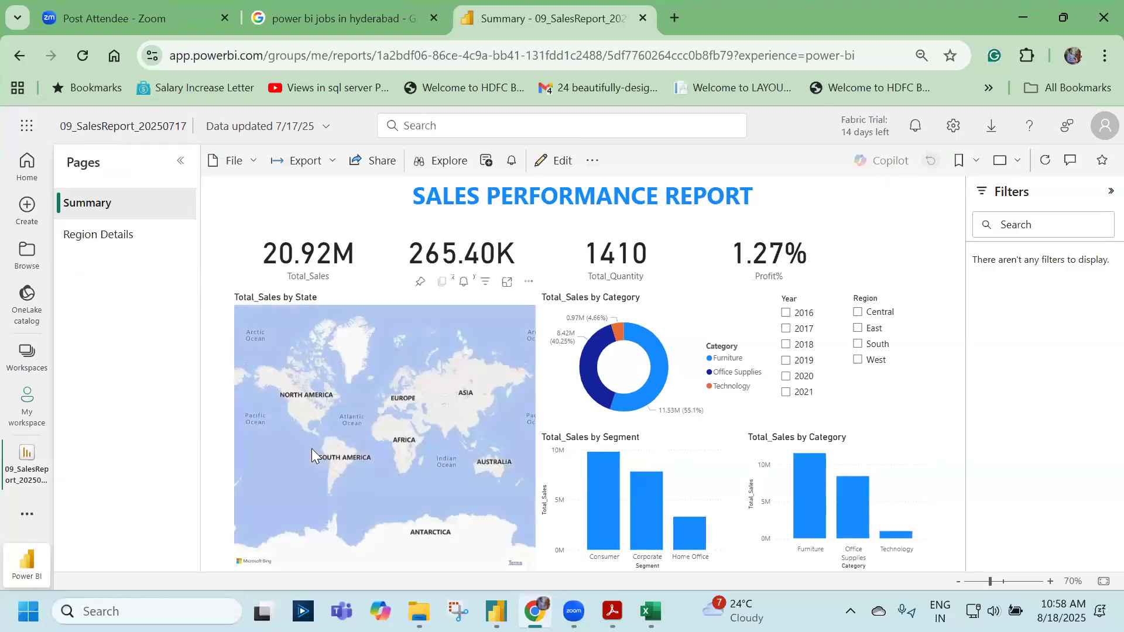
Open the Sales Performance Report from the B00680 workspace.
click(28, 354)
scroll(144, 418, down, 4)
scroll(146, 431, down, 5)
click(134, 320)
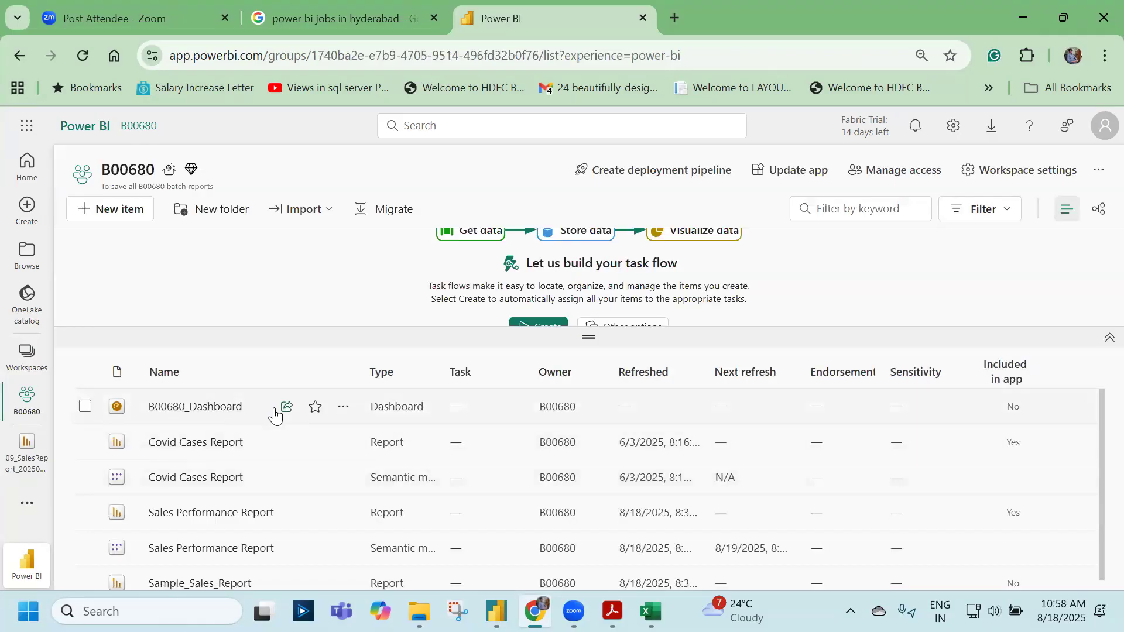
click(226, 500)
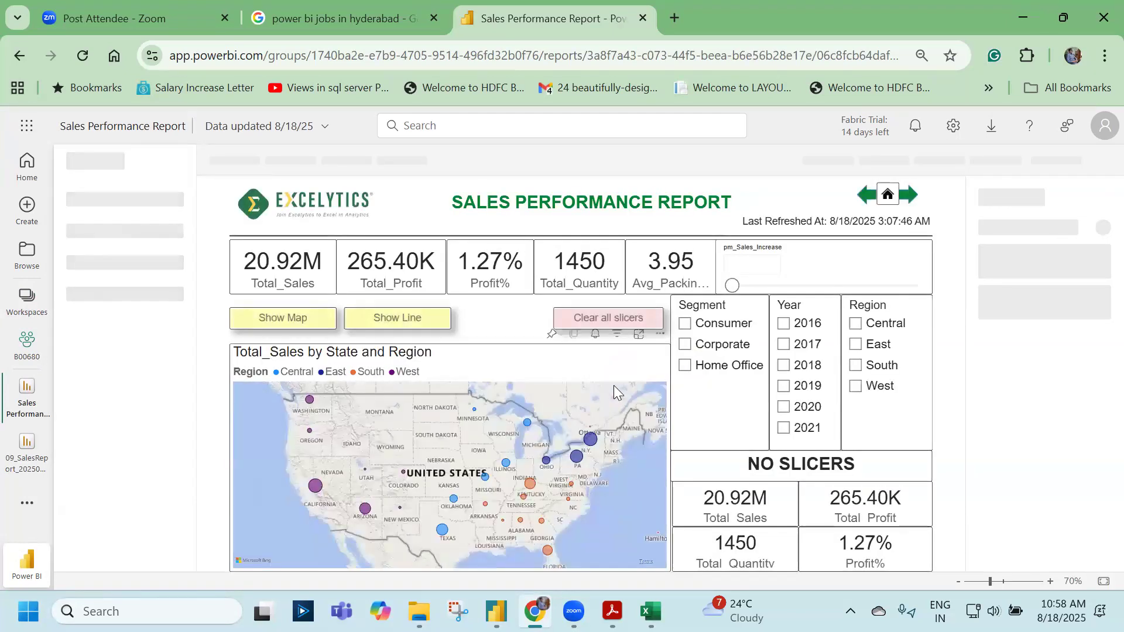
Swap the Summary page's chart to the line and back to the map, filter by Corporate and 2019, and clear all slicers.
click(408, 329)
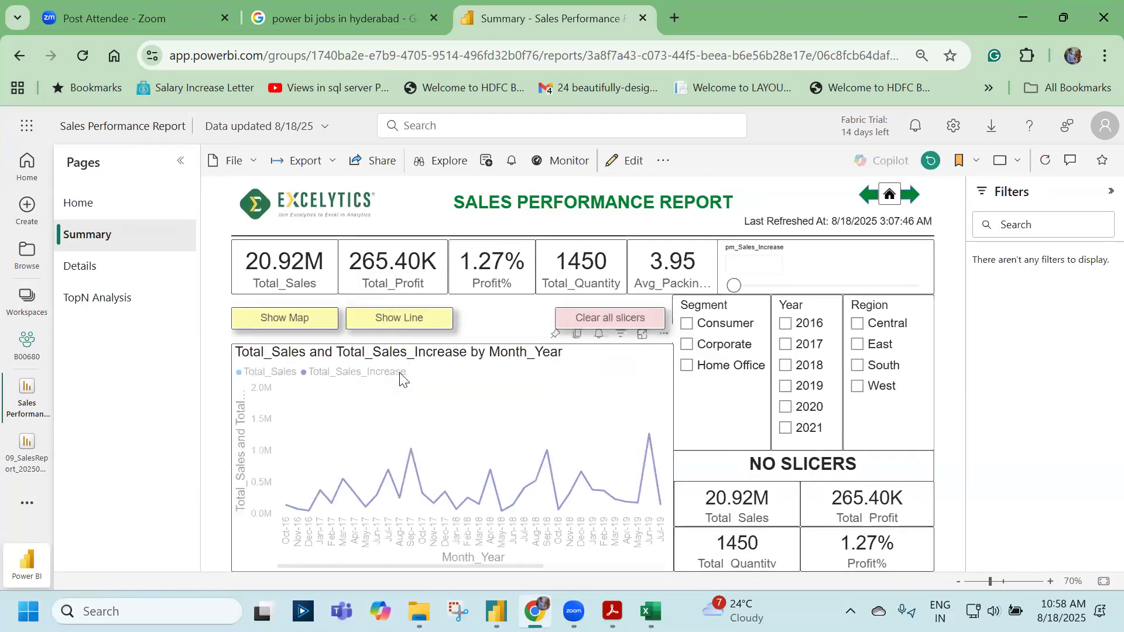
click(285, 324)
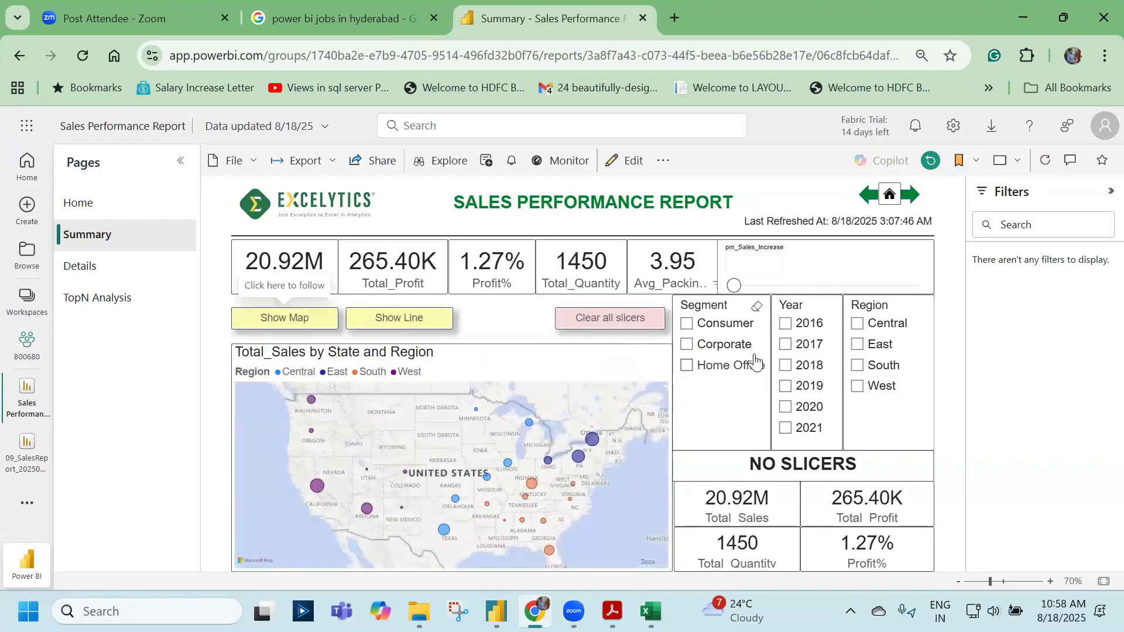
click(786, 386)
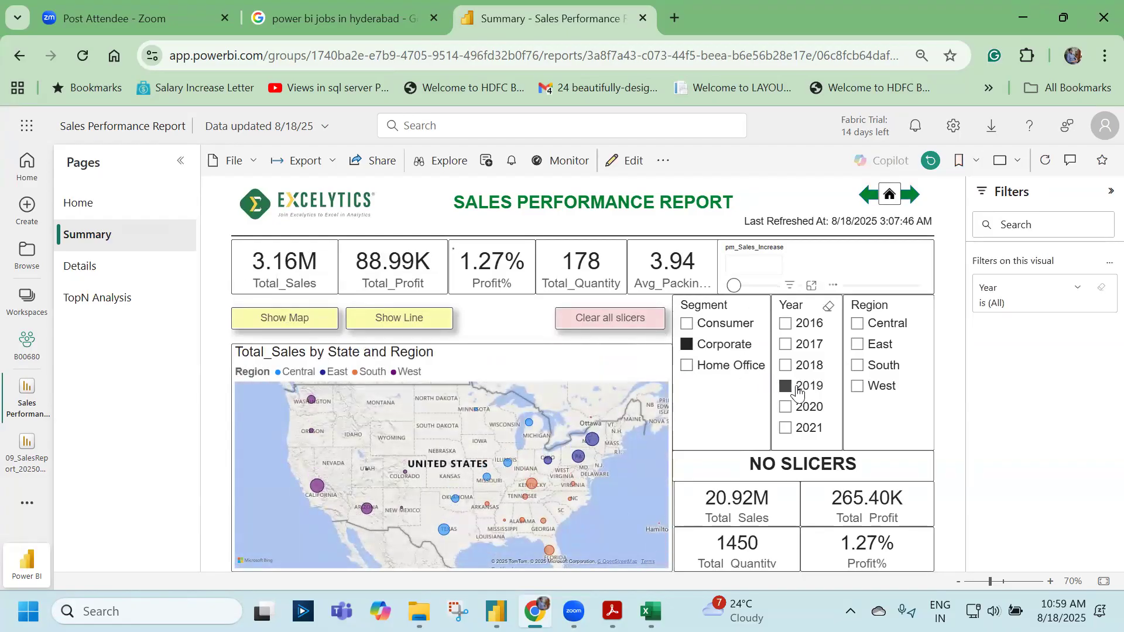
click(629, 319)
Show the Summary line chart with pm_Sales_Increase set to 35%, and visit the Details page and return.
click(392, 327)
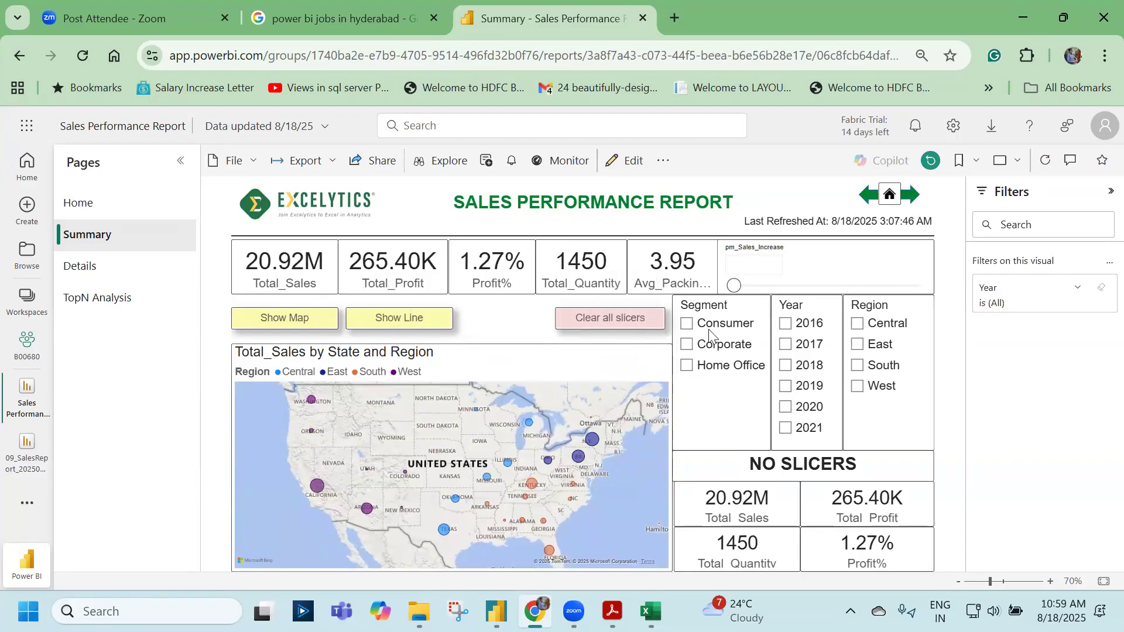
drag(736, 292, 801, 285)
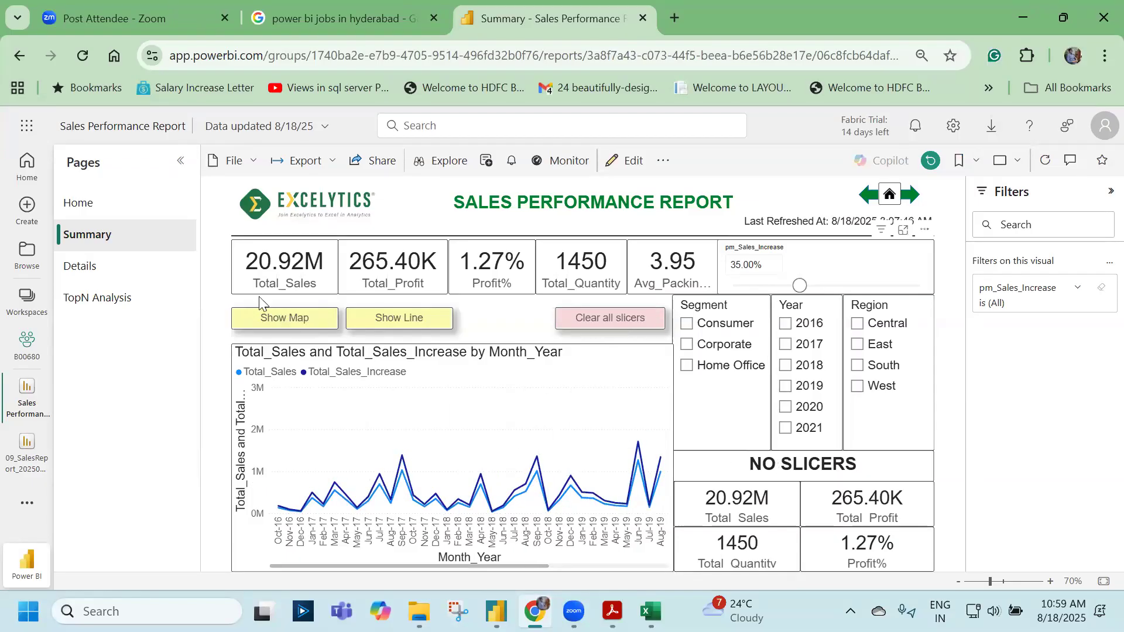
click(910, 195)
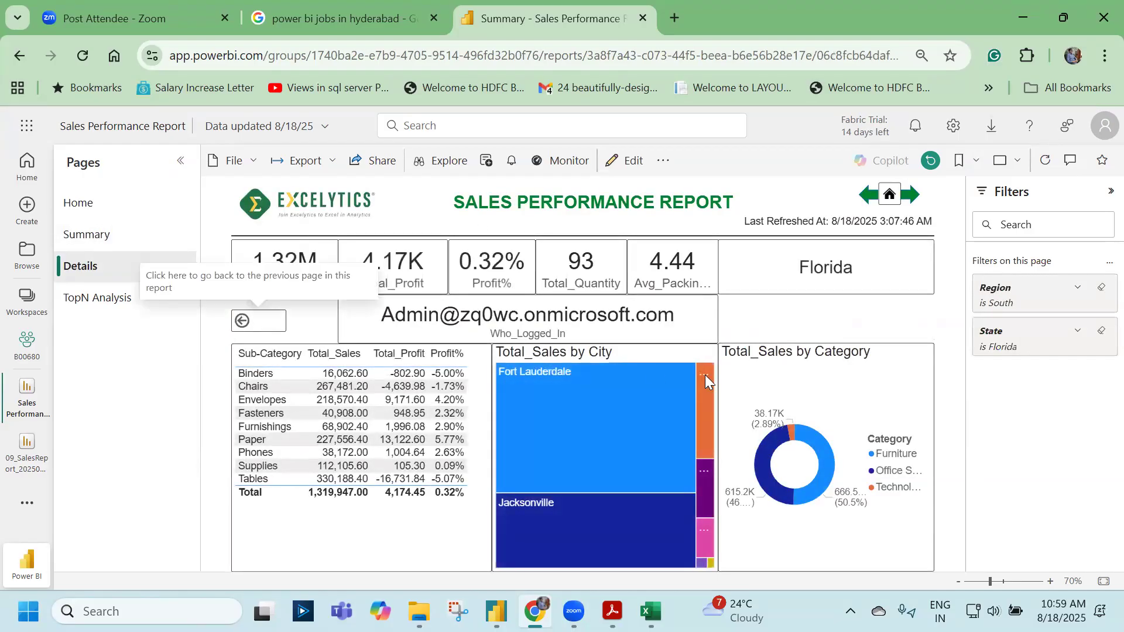
click(240, 321)
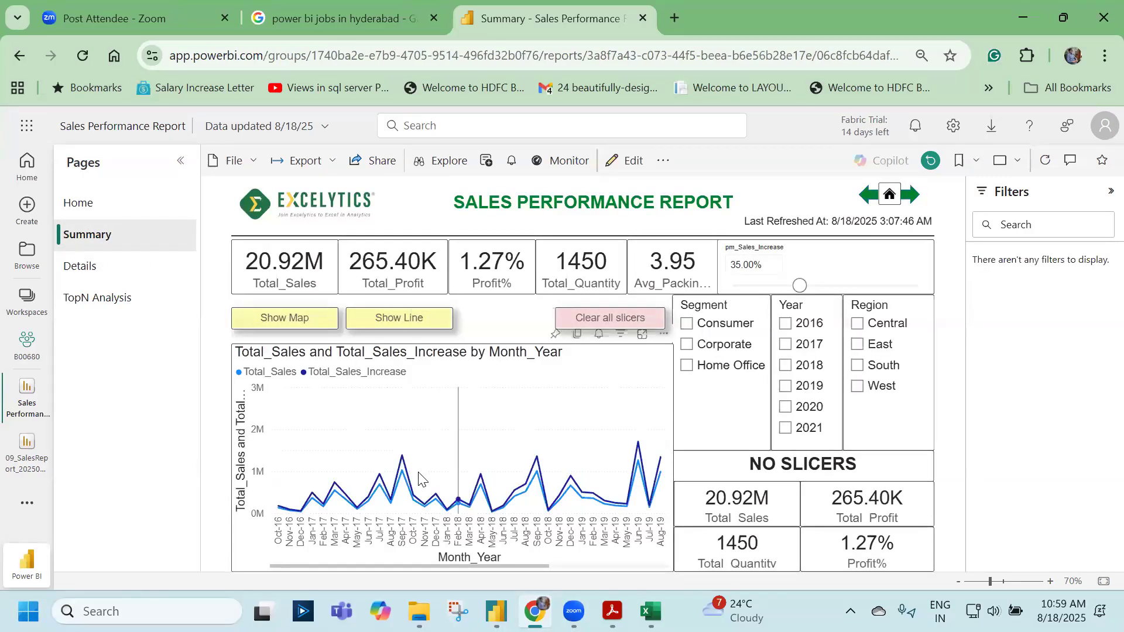
mouse_move(403, 461)
mouse_move(478, 466)
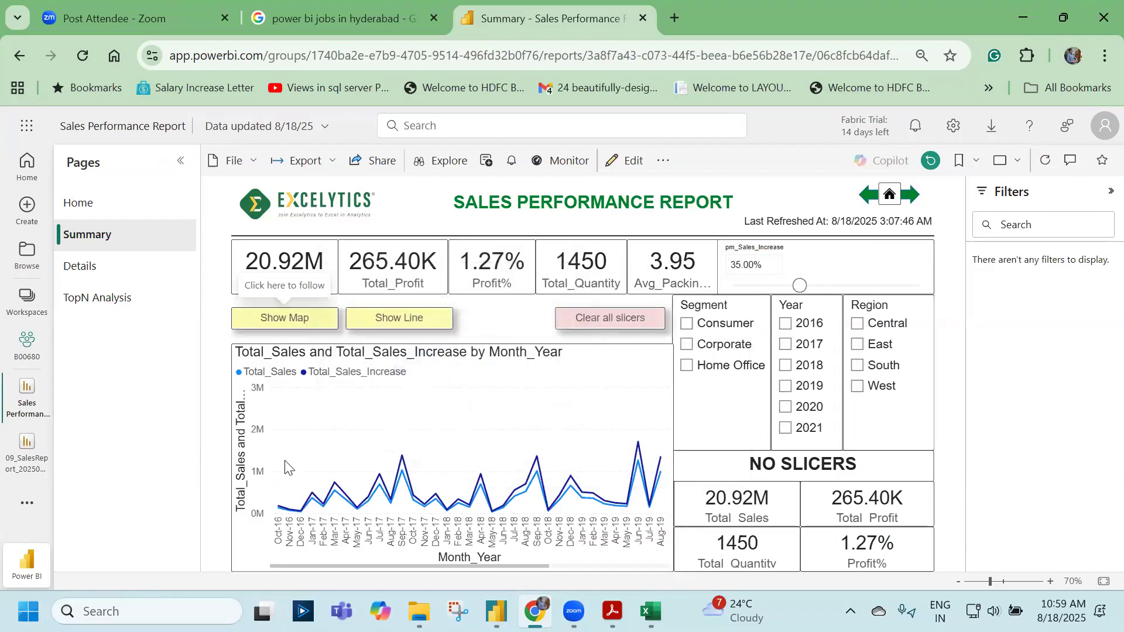
Show the sales map on the Summary page and drill through from California to the Details page.
click(285, 317)
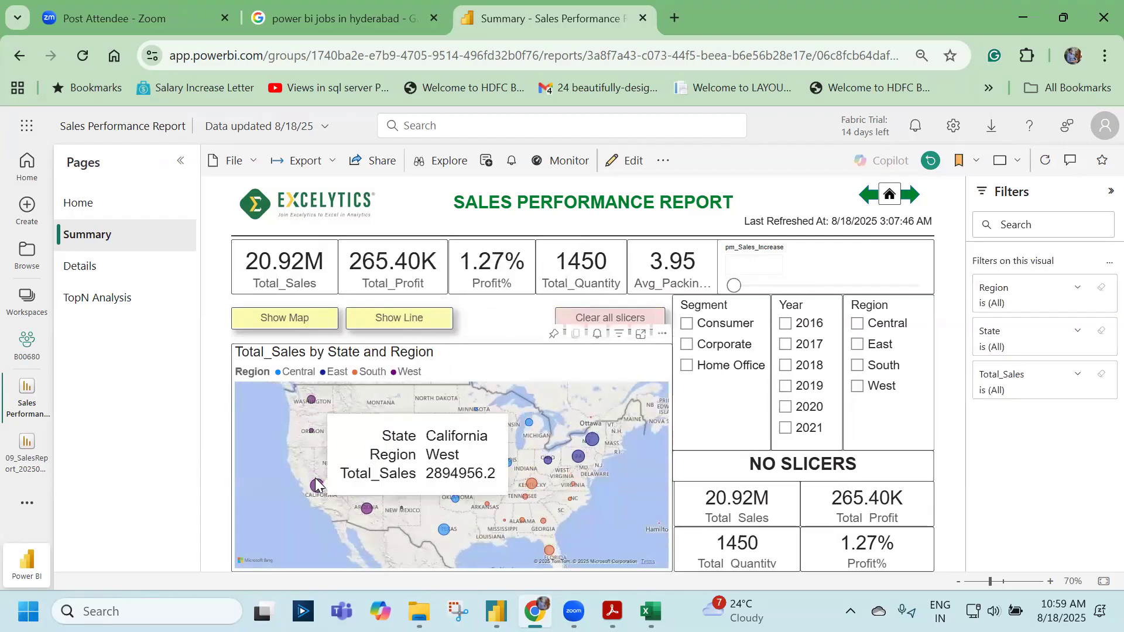
right_click(315, 480)
mouse_move(363, 473)
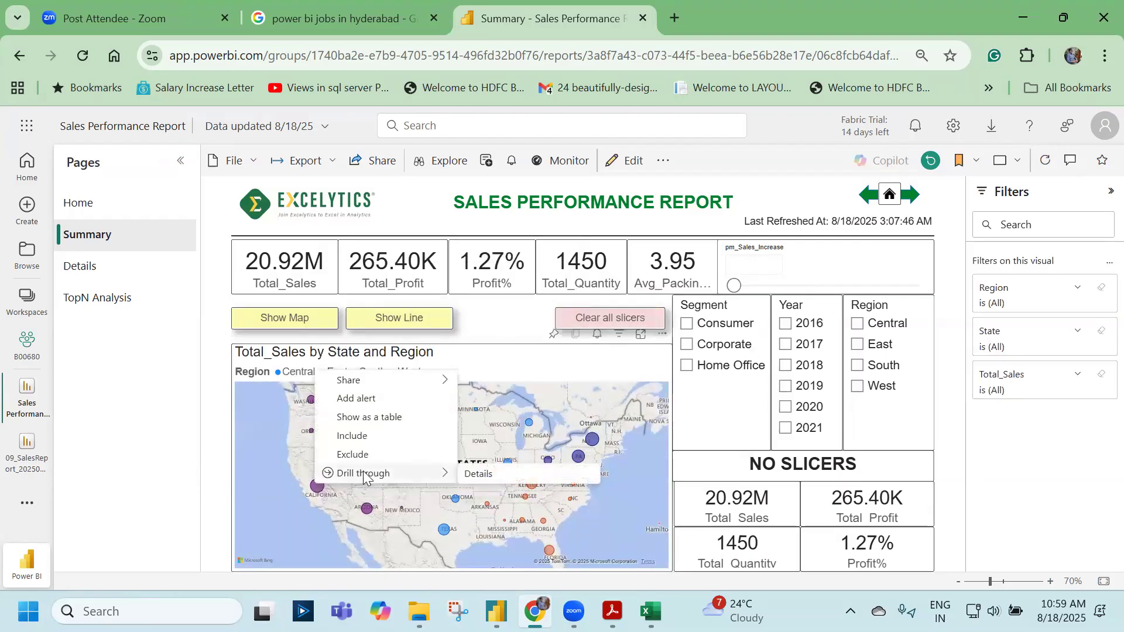
click(483, 475)
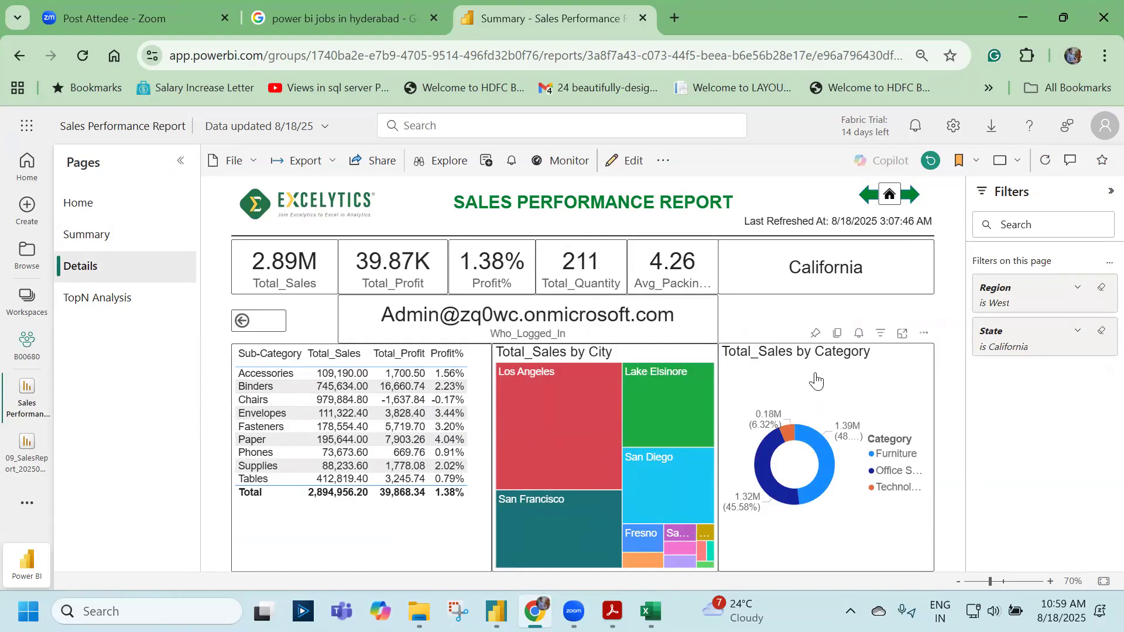
Leave the California details and set pm_TopN to 5 on the TopN Analysis page.
click(244, 323)
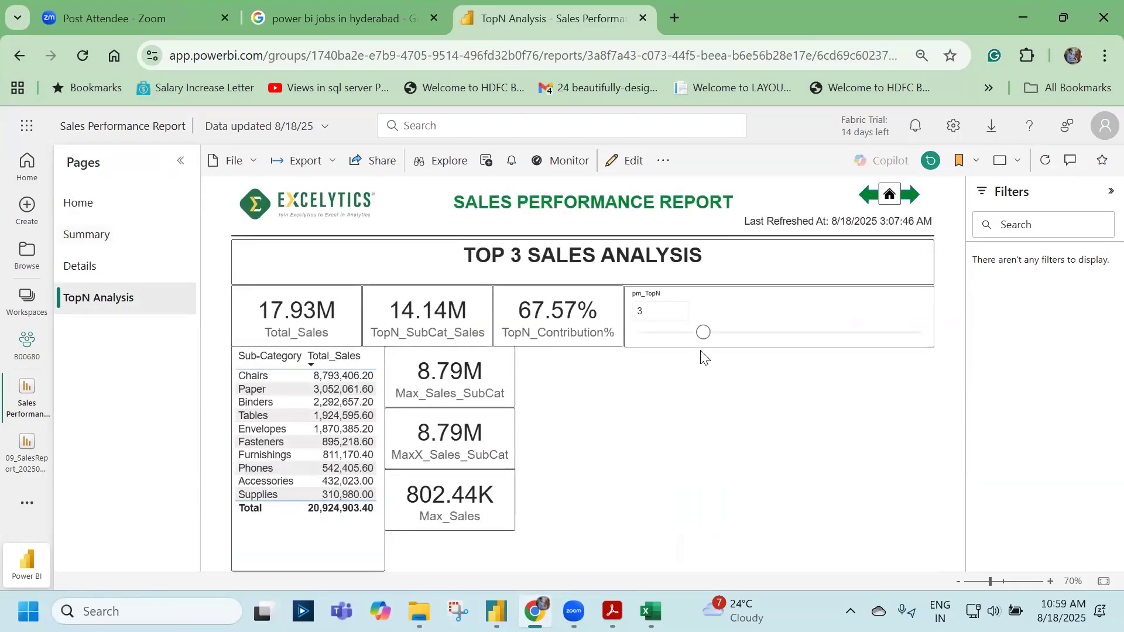
drag(705, 335, 753, 331)
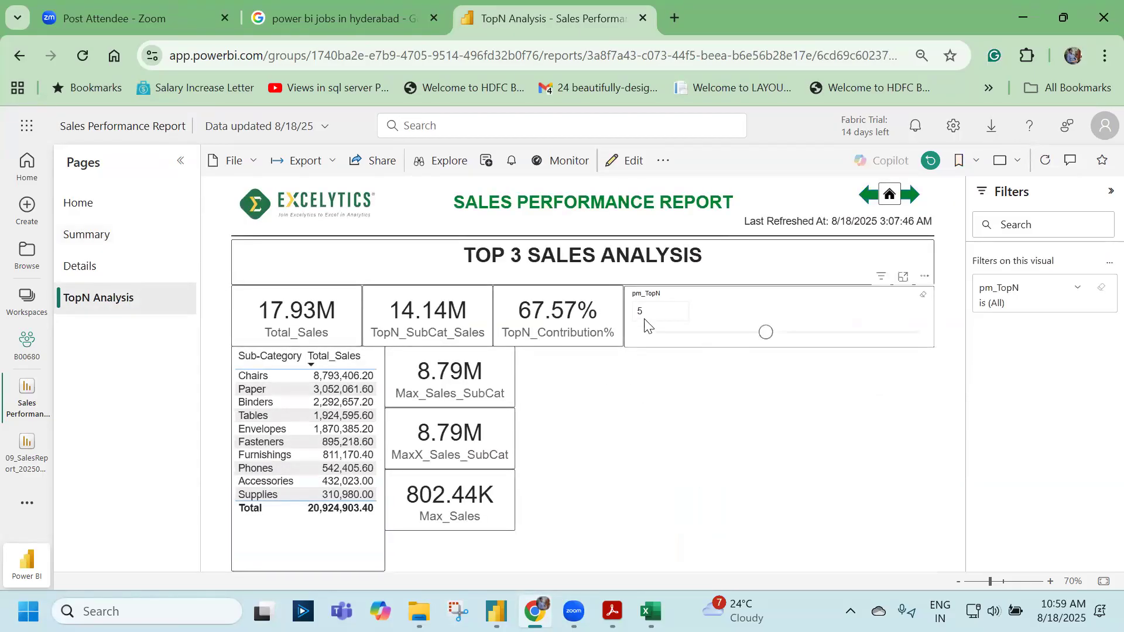
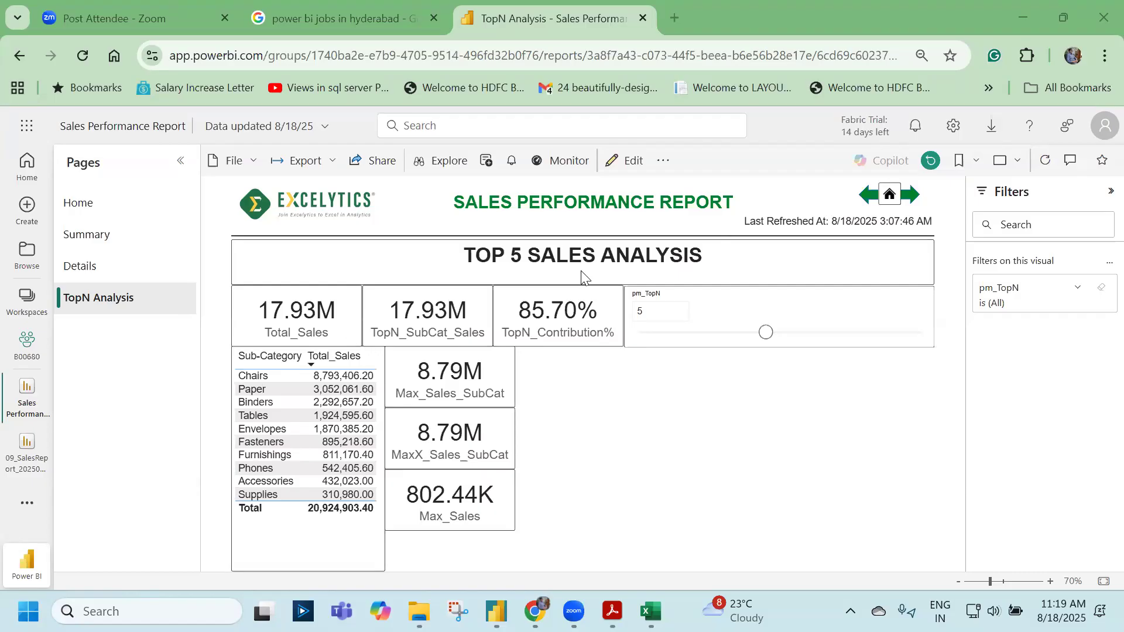
Switch to Word and create a blank document.
click(28, 611)
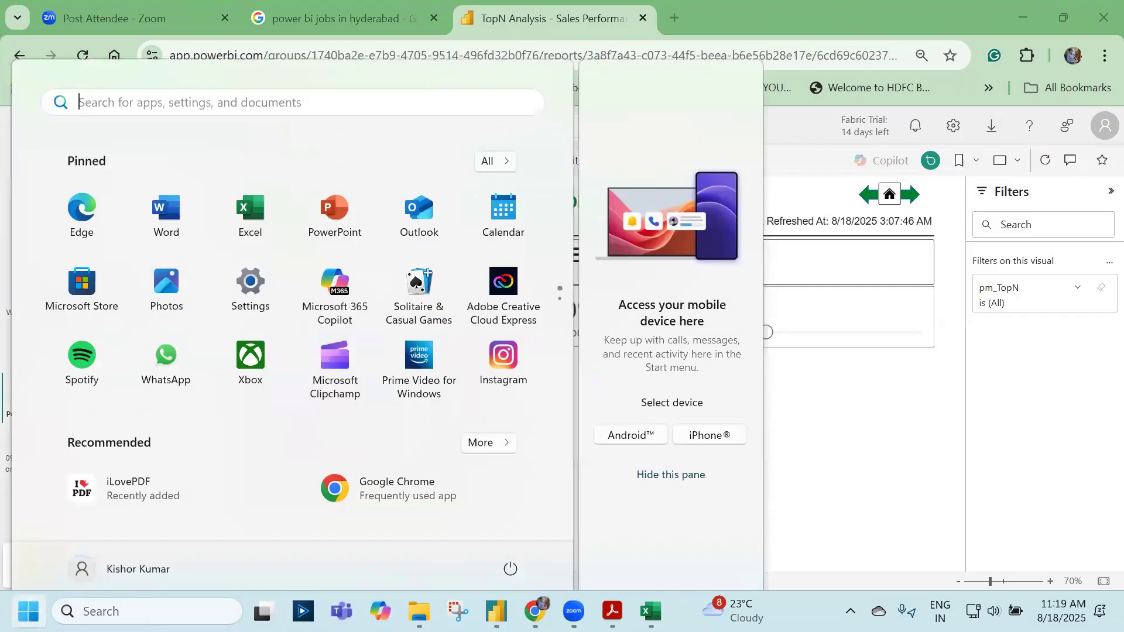
click(159, 192)
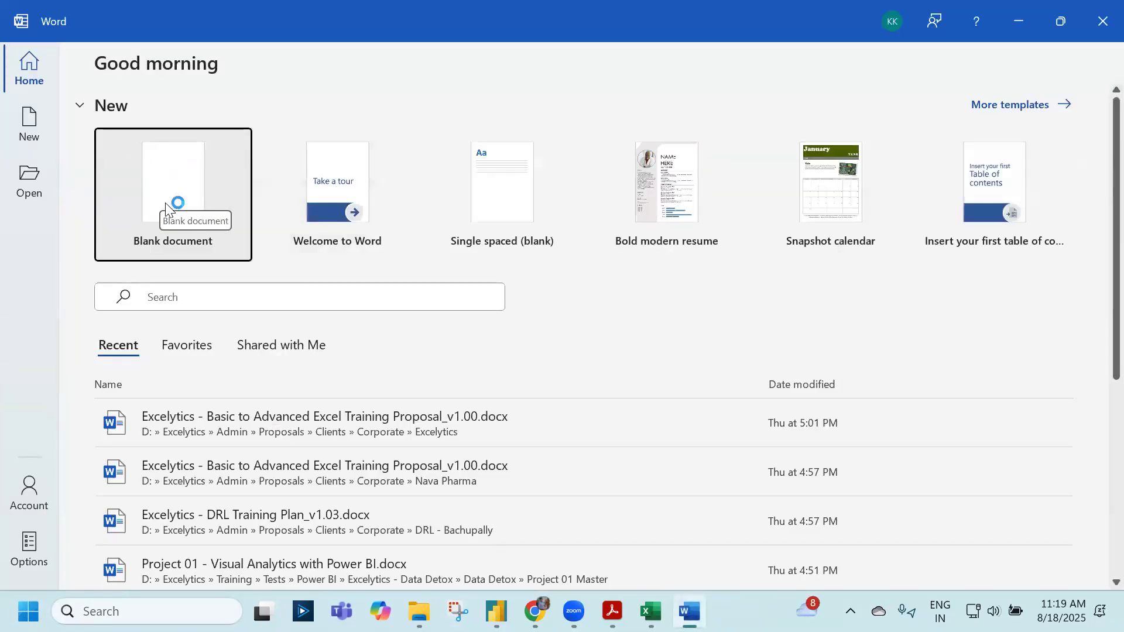
click(167, 208)
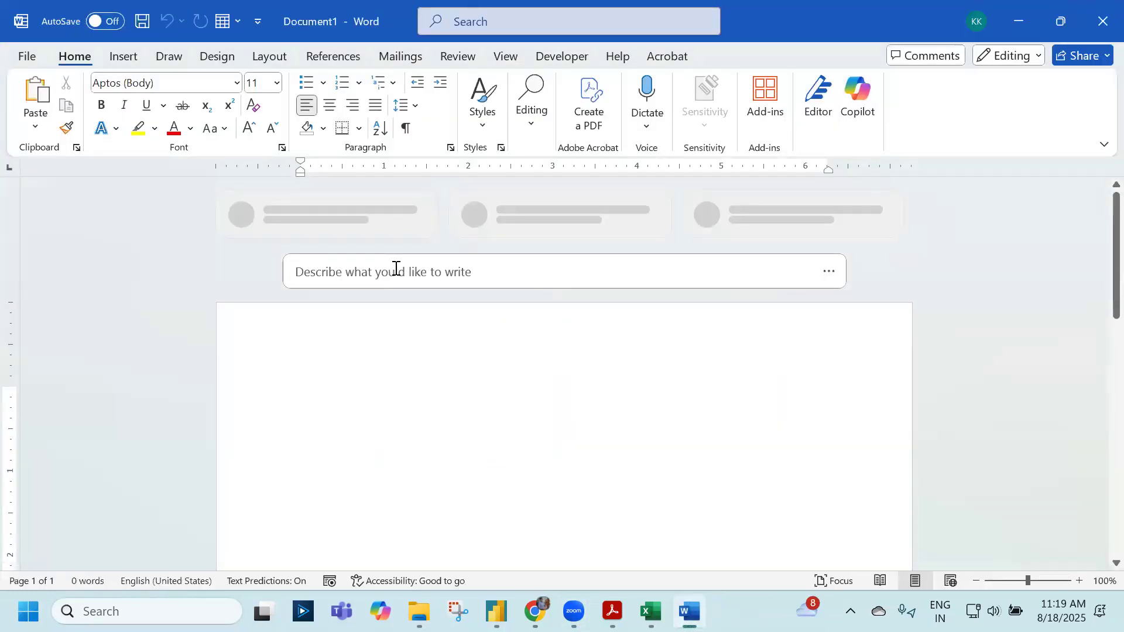
Have Copilot draft a document from the prompt "Insurance guidelines by IRDAI to the insurance companies. Need a detailed document." and look through the draft.
click(358, 270)
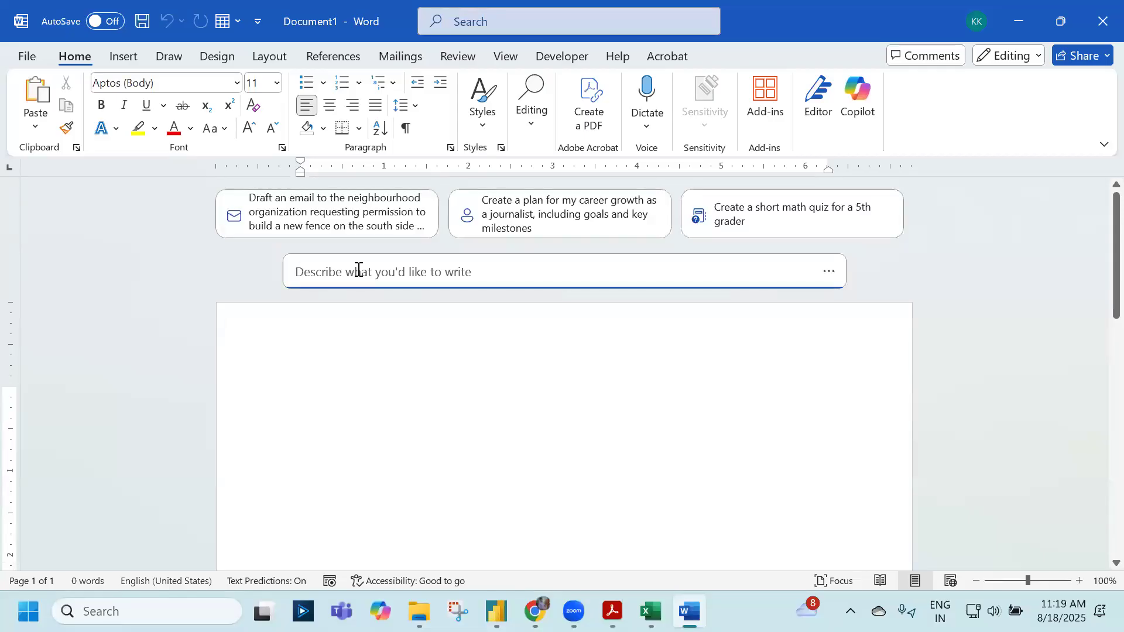
text(insu)
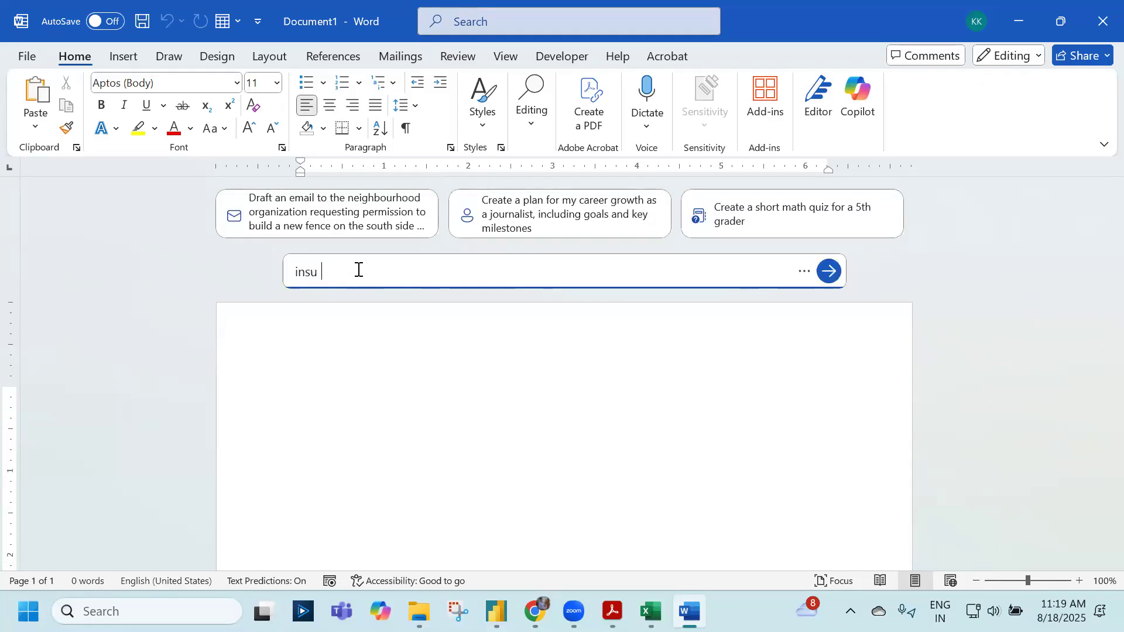
key(BackSpace)
text(rance guidelines by IRDAI)
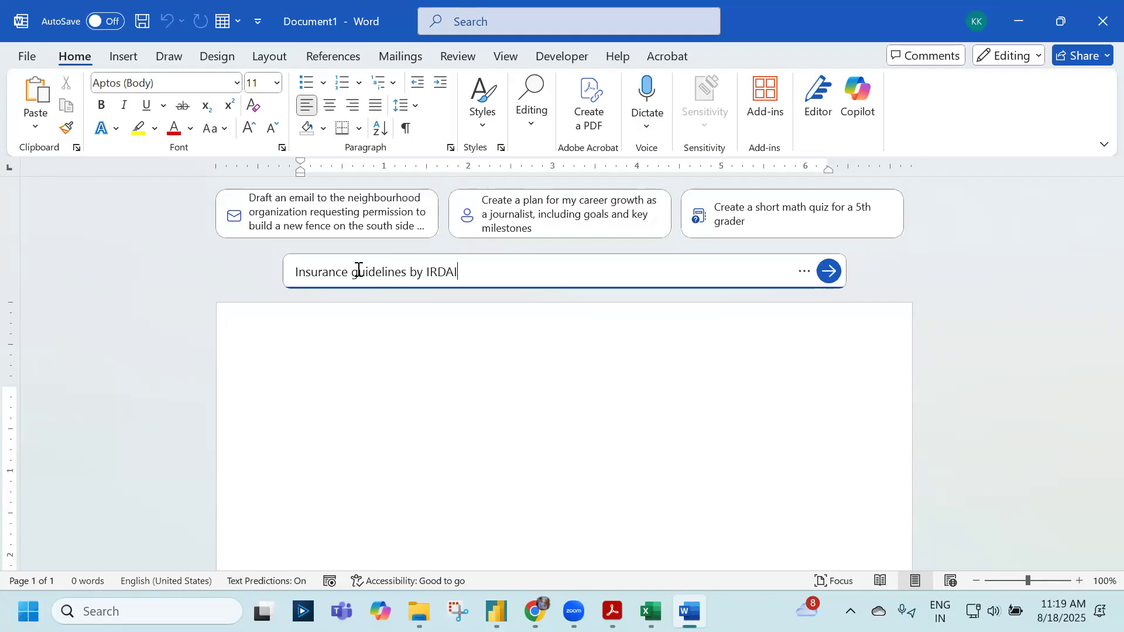
text(to the insurance c)
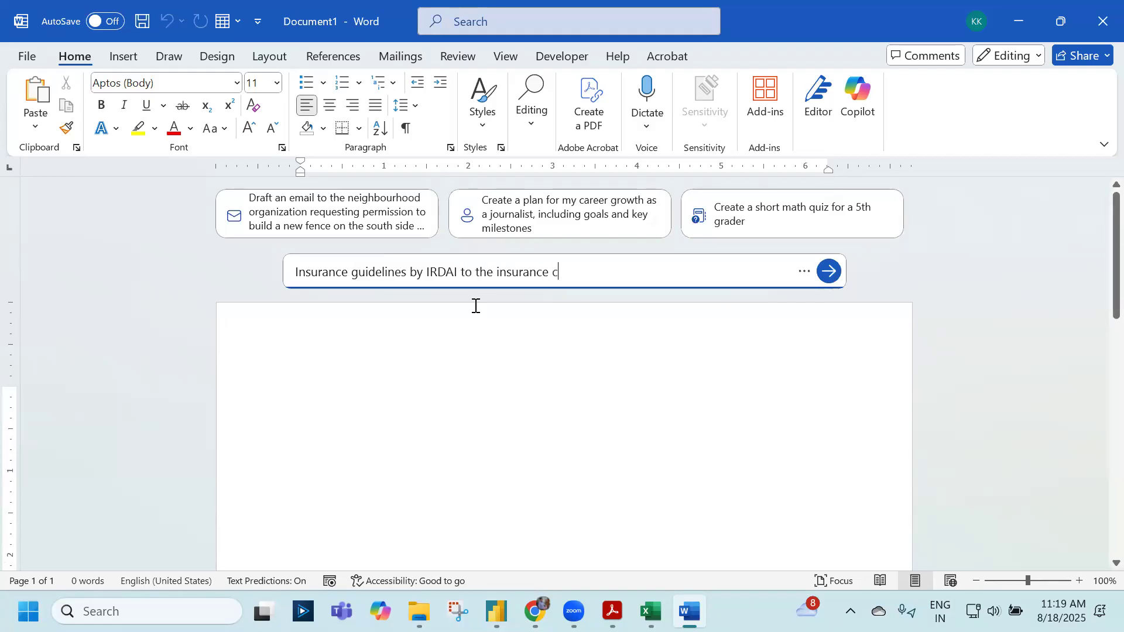
text(o)
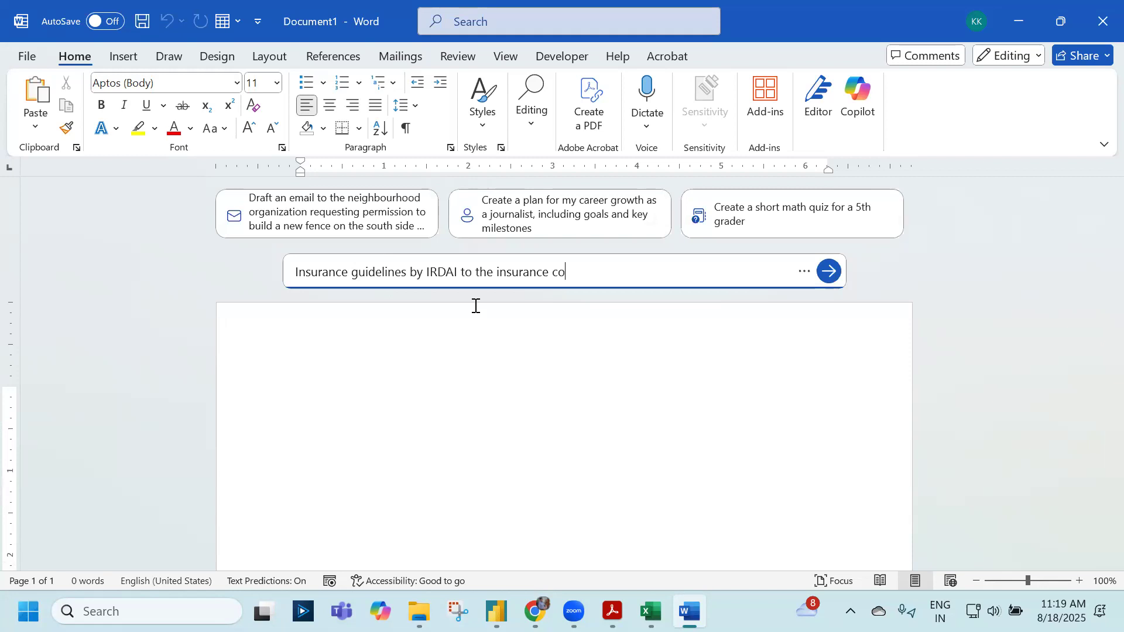
text(mpanies. Need a detailed docu ment.)
click(828, 272)
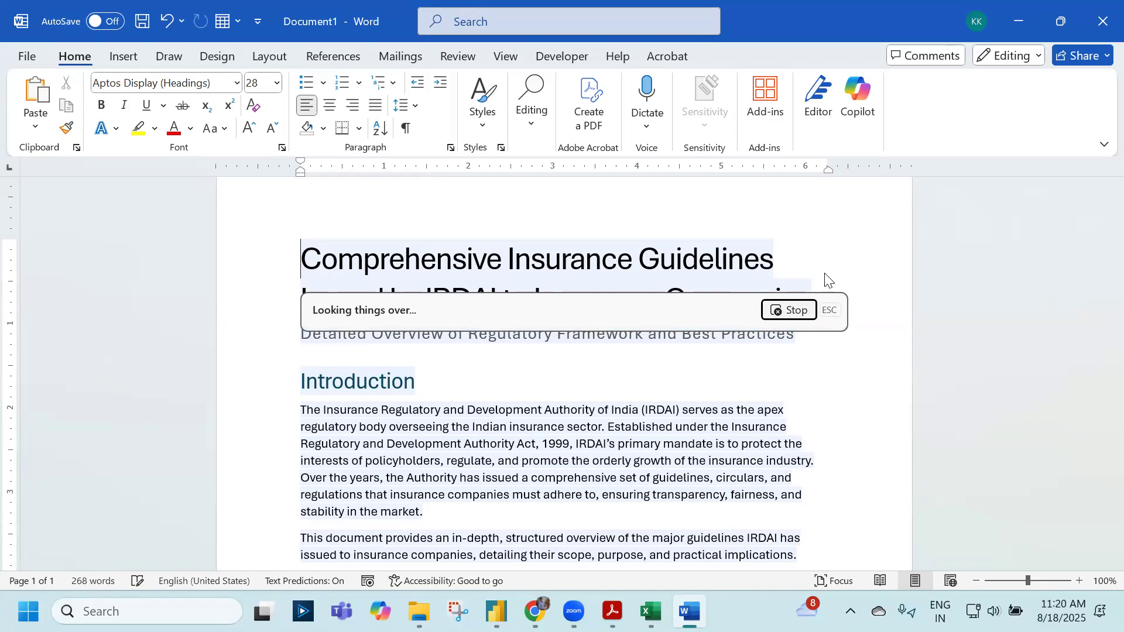
scroll(665, 505, down, 5)
scroll(666, 505, down, 10)
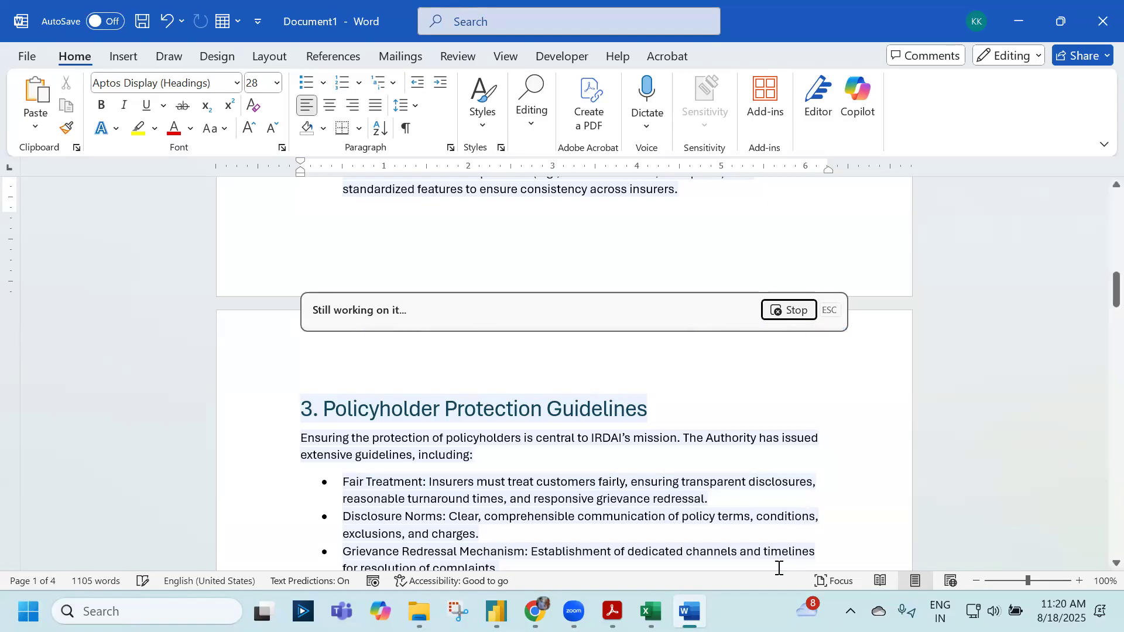
Look through the rest of the Copilot draft on insurance guidelines, down to its Conclusion section.
scroll(614, 371, down, 3)
scroll(616, 372, down, 15)
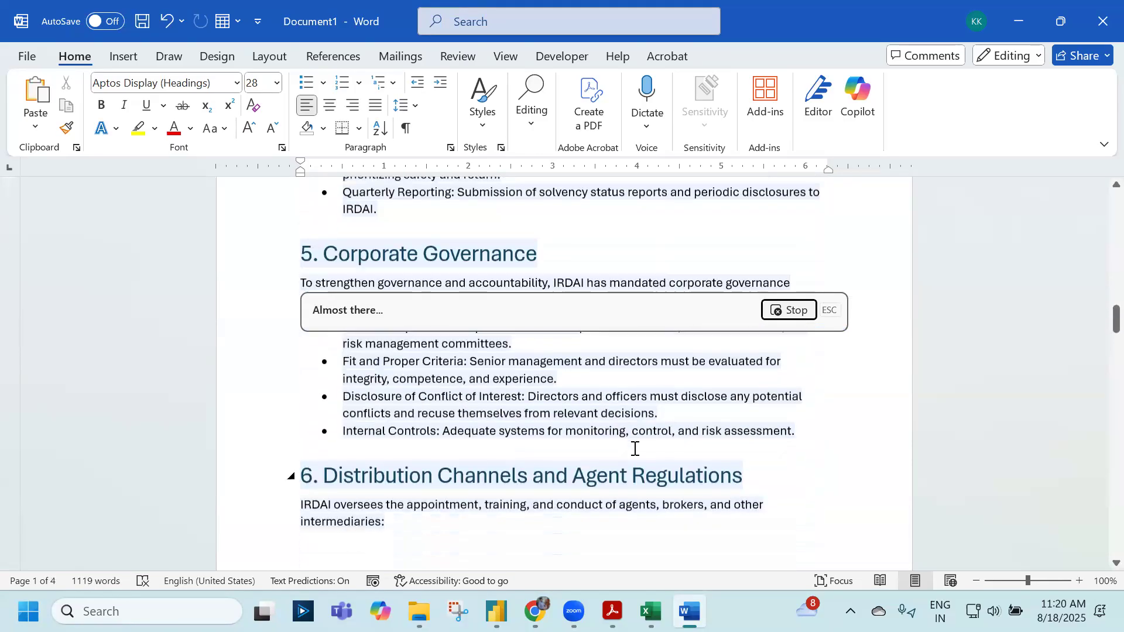
scroll(635, 448, down, 20)
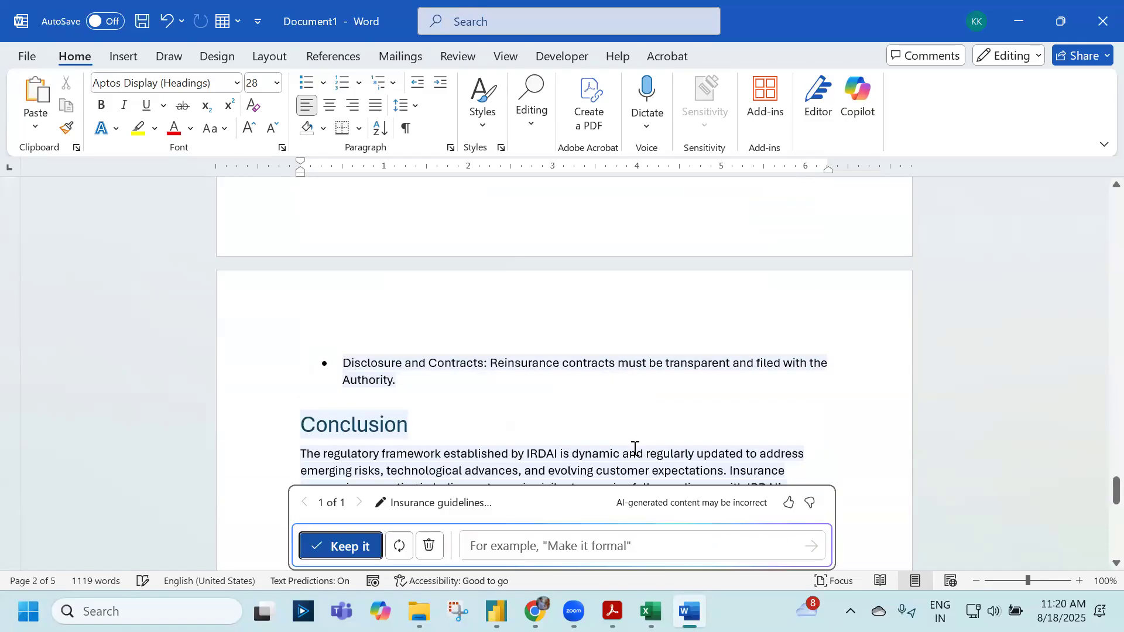
scroll(609, 408, down, 1)
scroll(609, 407, down, 2)
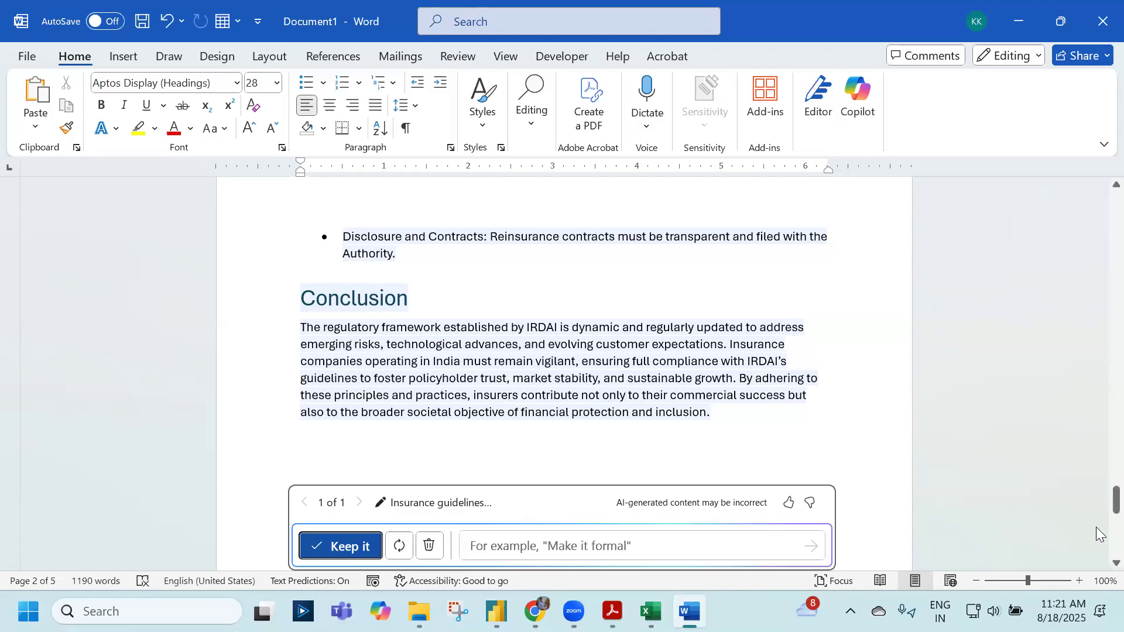
drag(1104, 503, 1105, 528)
scroll(900, 369, up, 5)
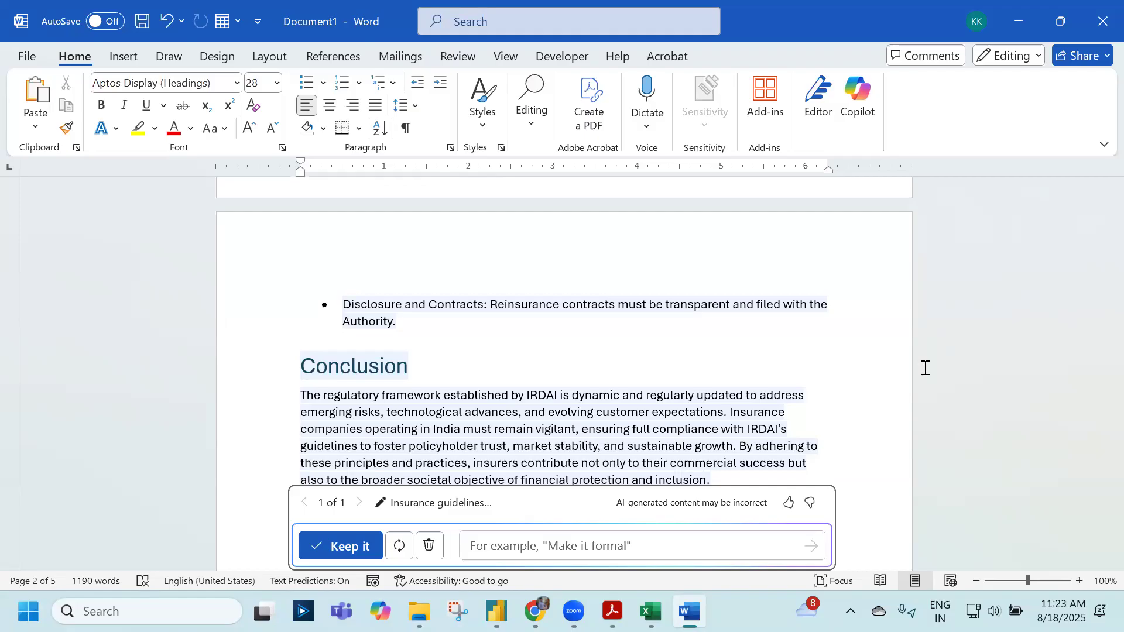
Close the Word document containing the Copilot draft without saving it.
click(833, 392)
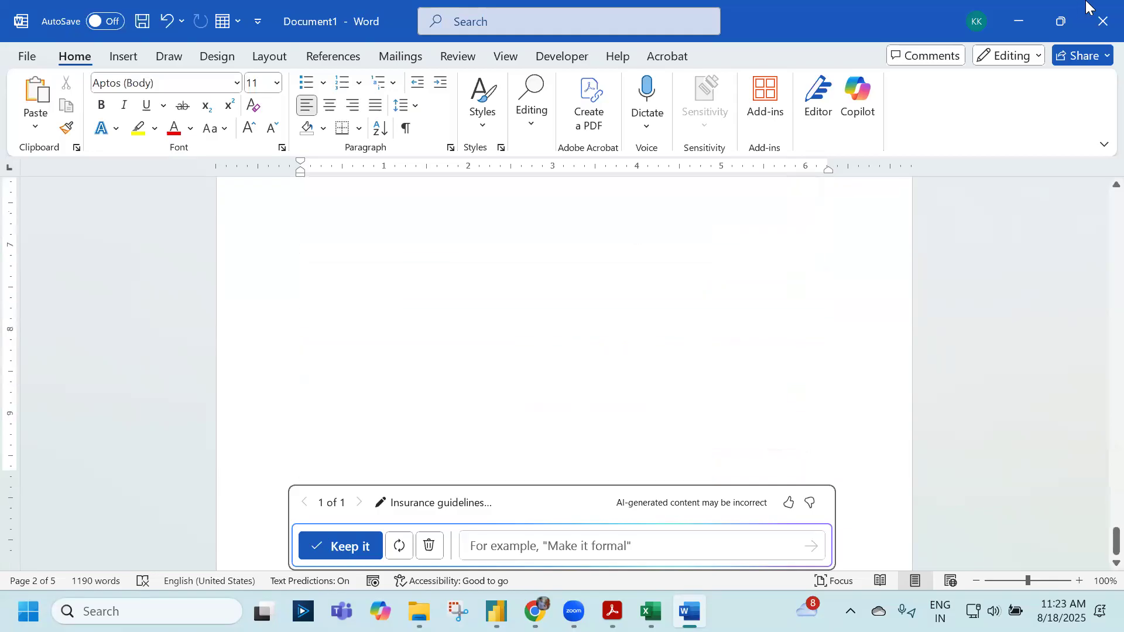
click(1101, 17)
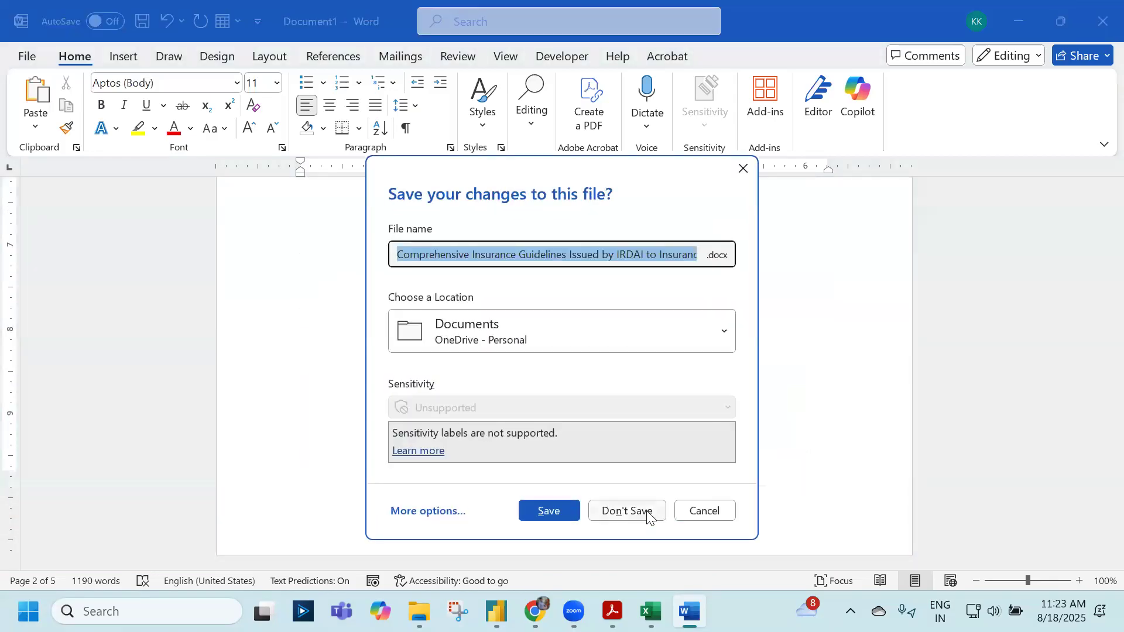
click(648, 515)
Close the browser showing the published report and exit the Power BI Desktop sales report without saving its changes.
click(1100, 18)
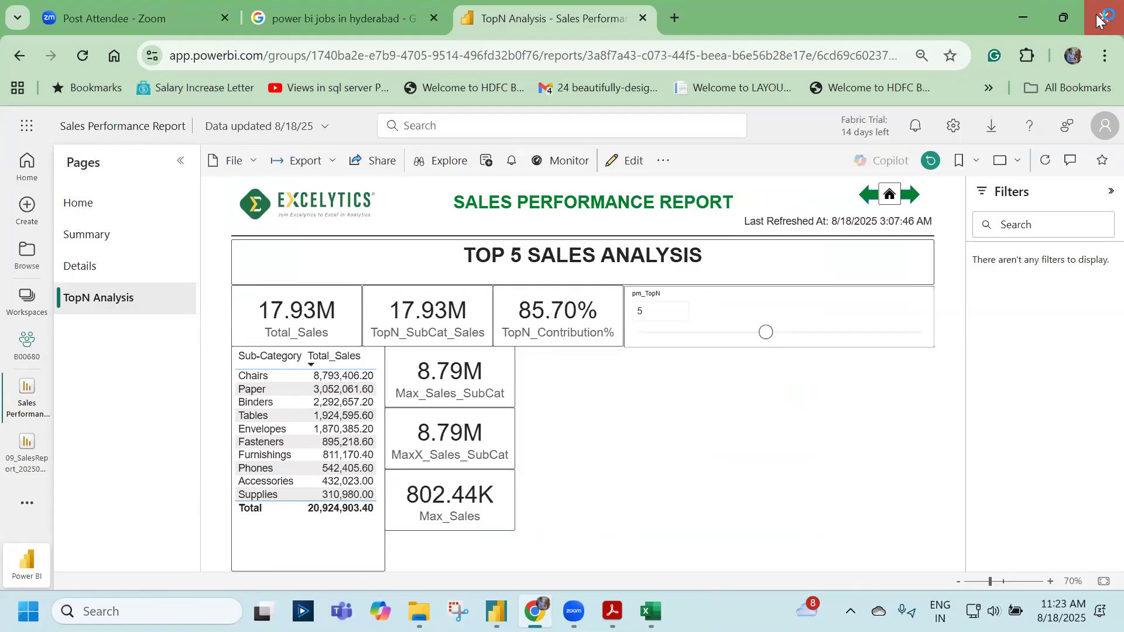
click(1099, 20)
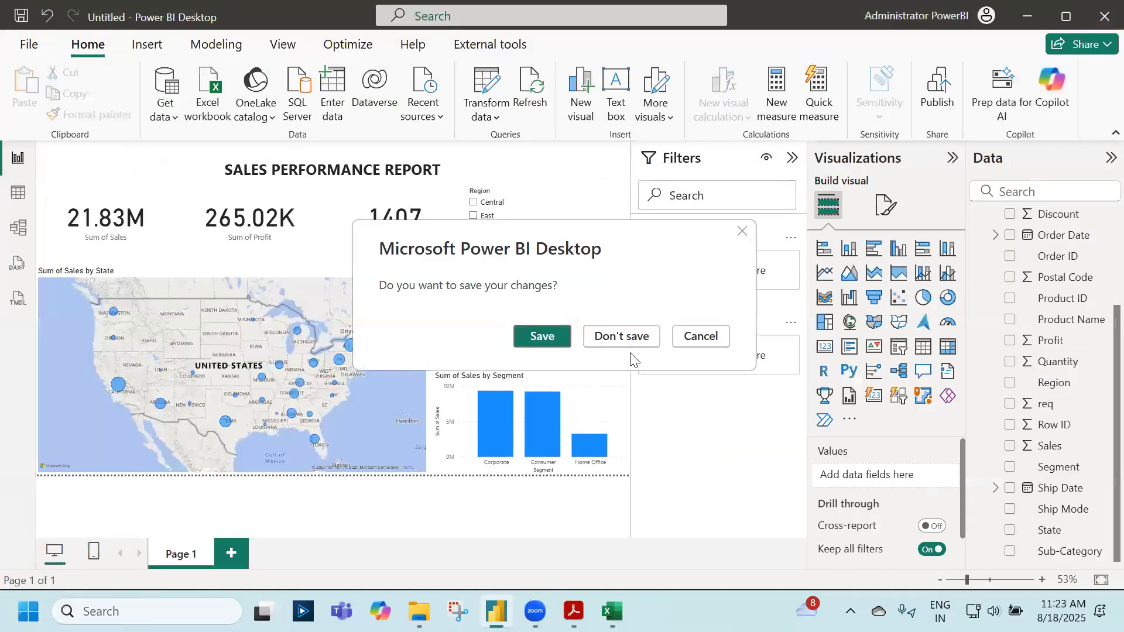
click(637, 339)
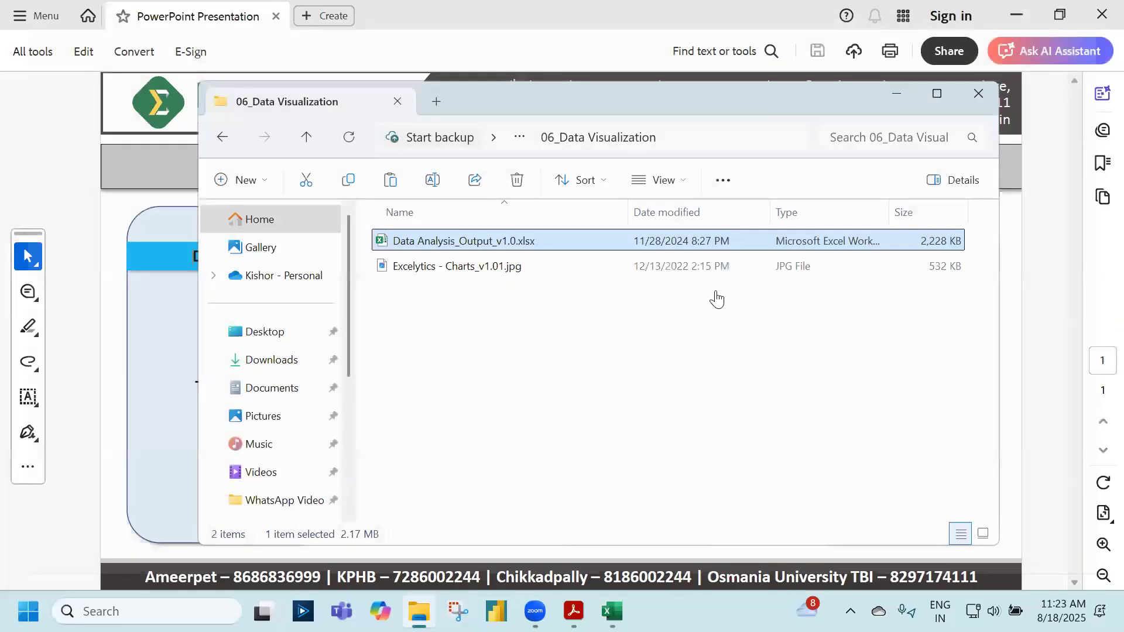
Close the Data Analytics & Reporting Profiles PDF and the 06_Data Visualization folder window.
click(71, 202)
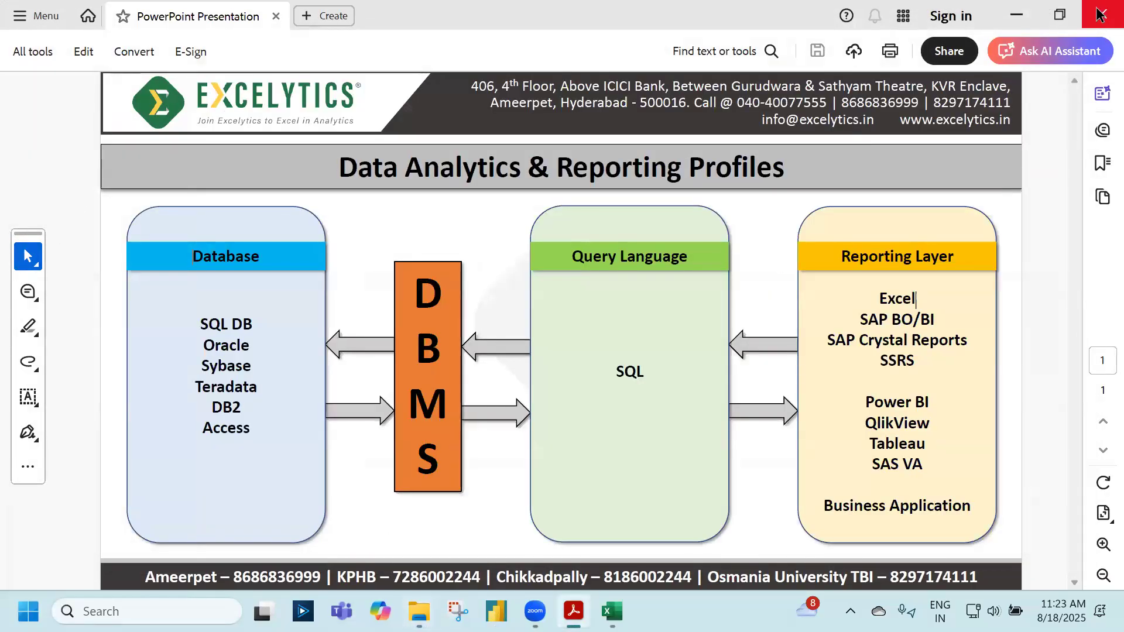
key(alt+F4)
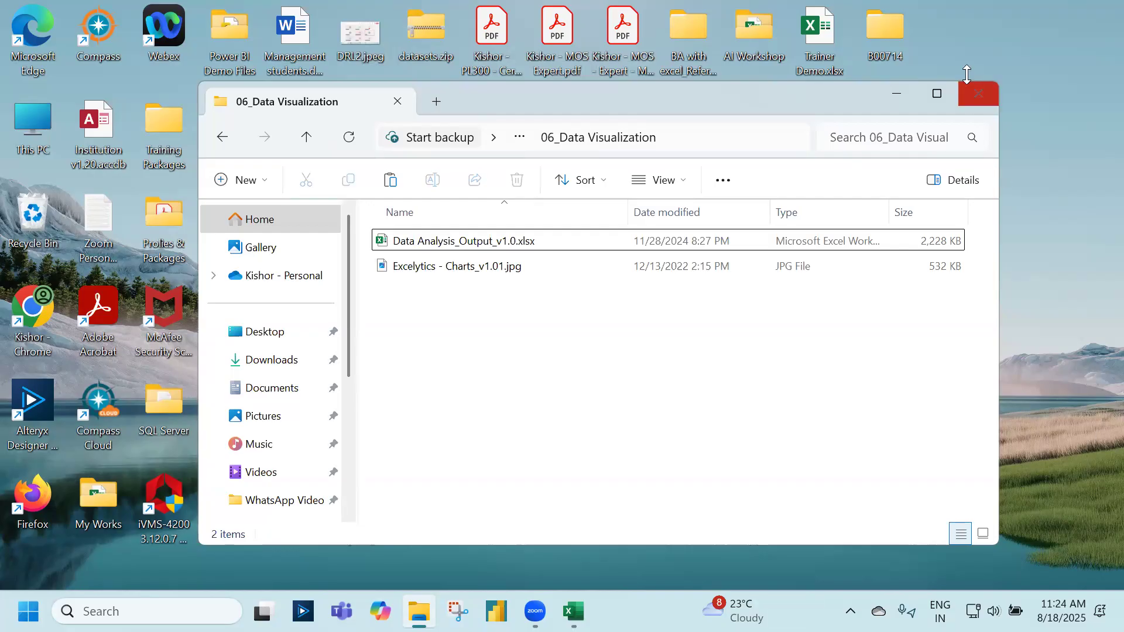
click(978, 94)
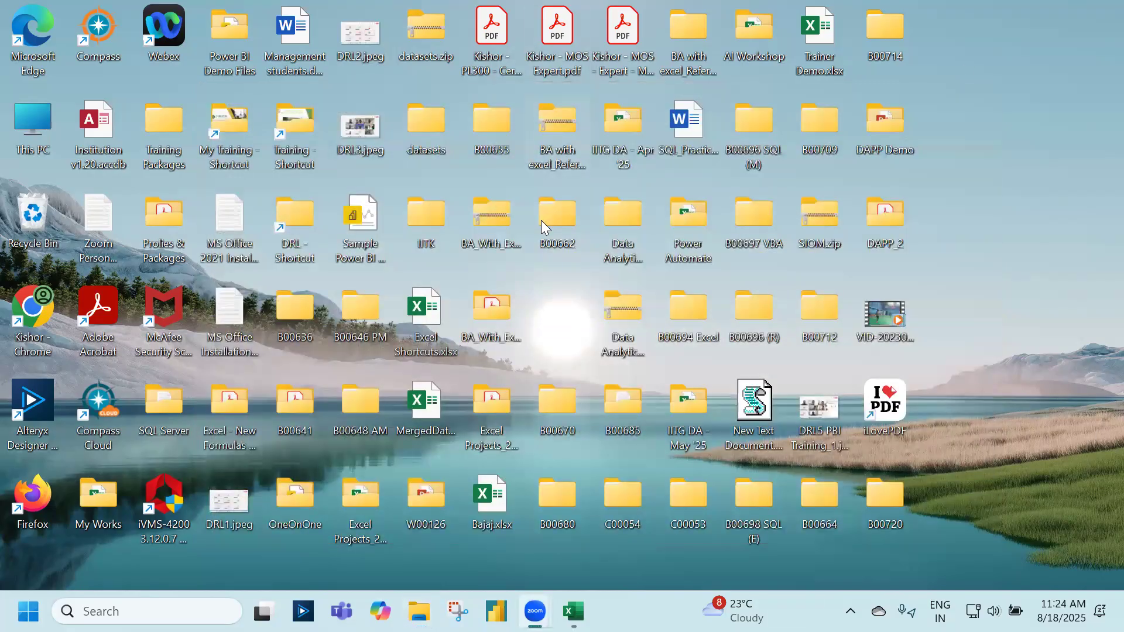